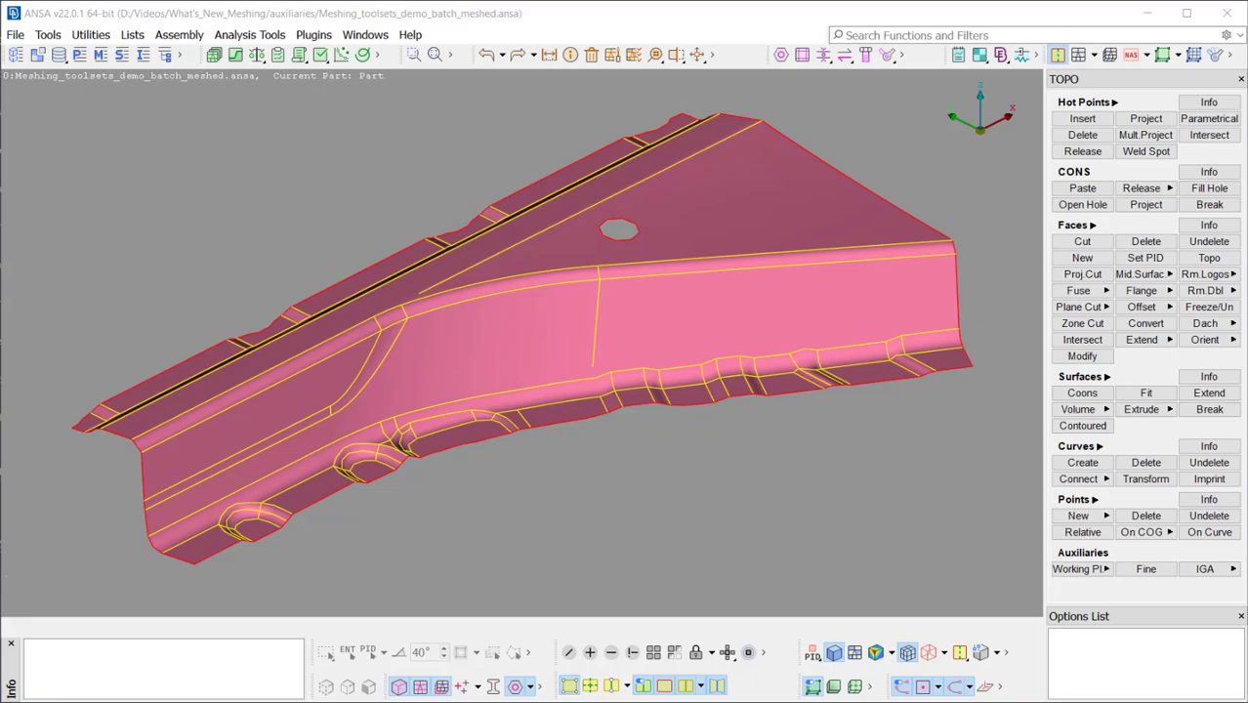
# Switch to the MESH module to display the bracket's 1610-quad, 100-tria shell mesh.
pyautogui.click(1079, 55)
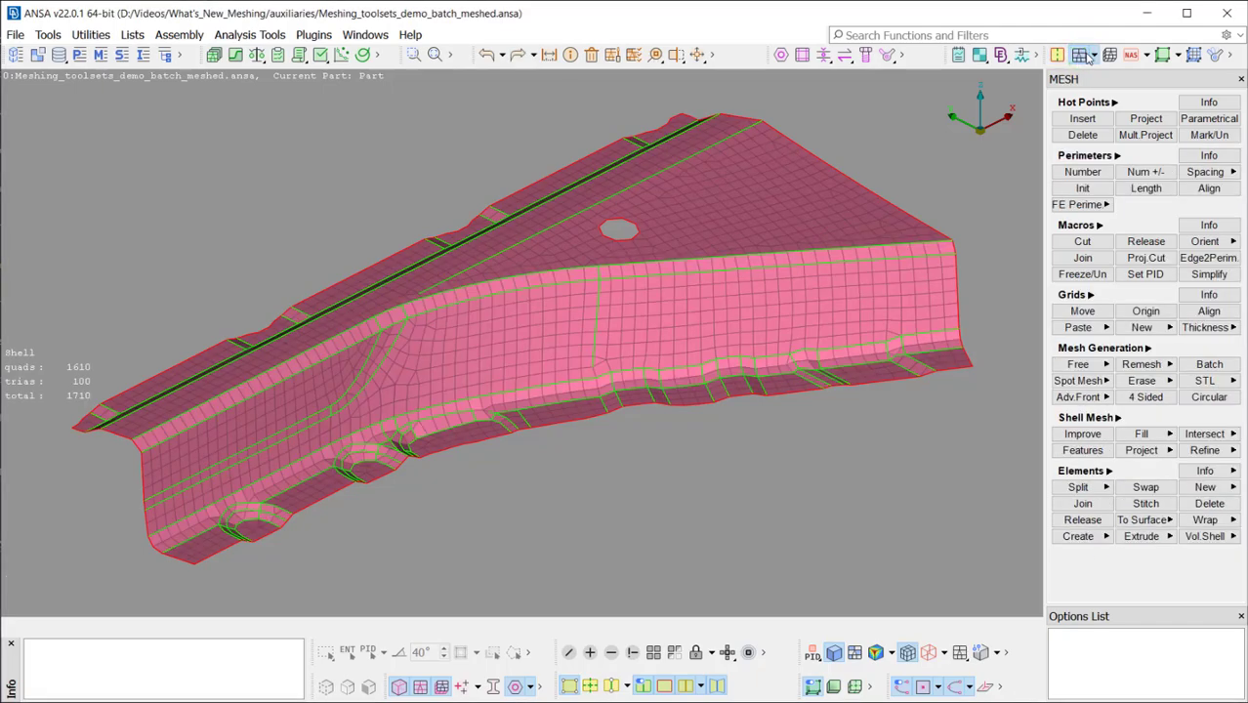
pyautogui.click(1096, 55)
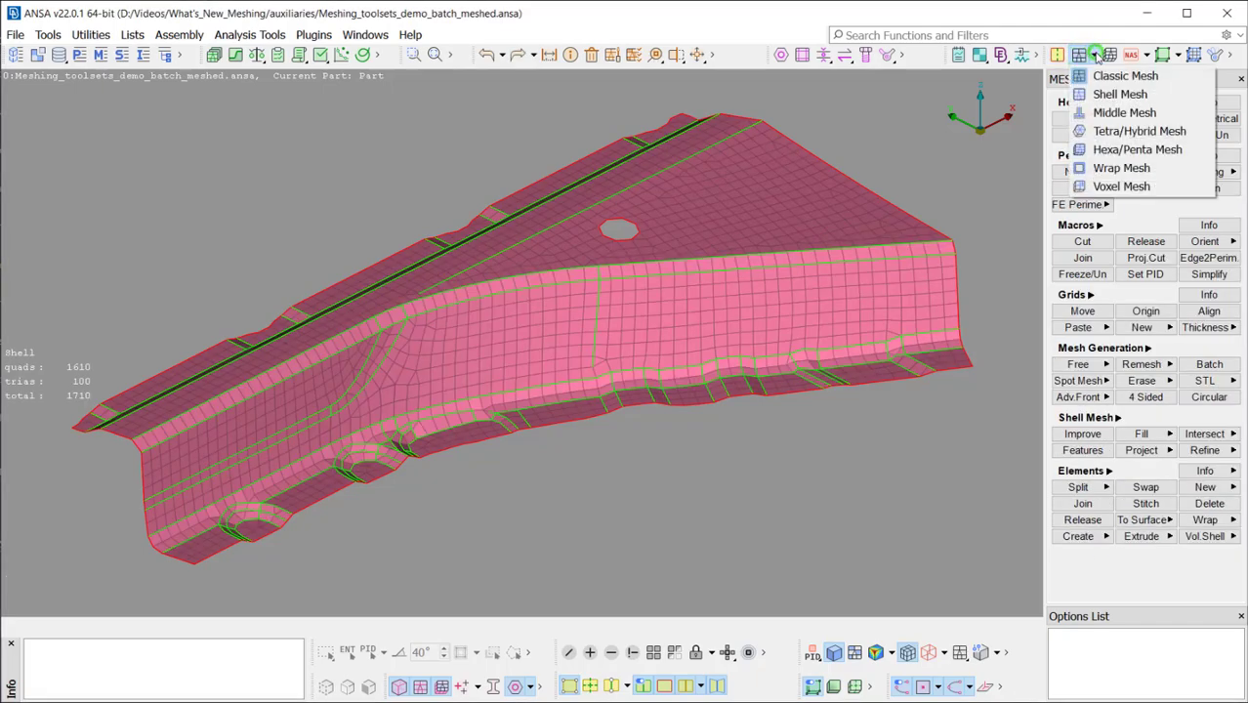
# Cycle the meshing tool sets from Shell Mesh through Middle Mesh to Tetra/Hybrid Mesh.
pyautogui.click(1187, 92)
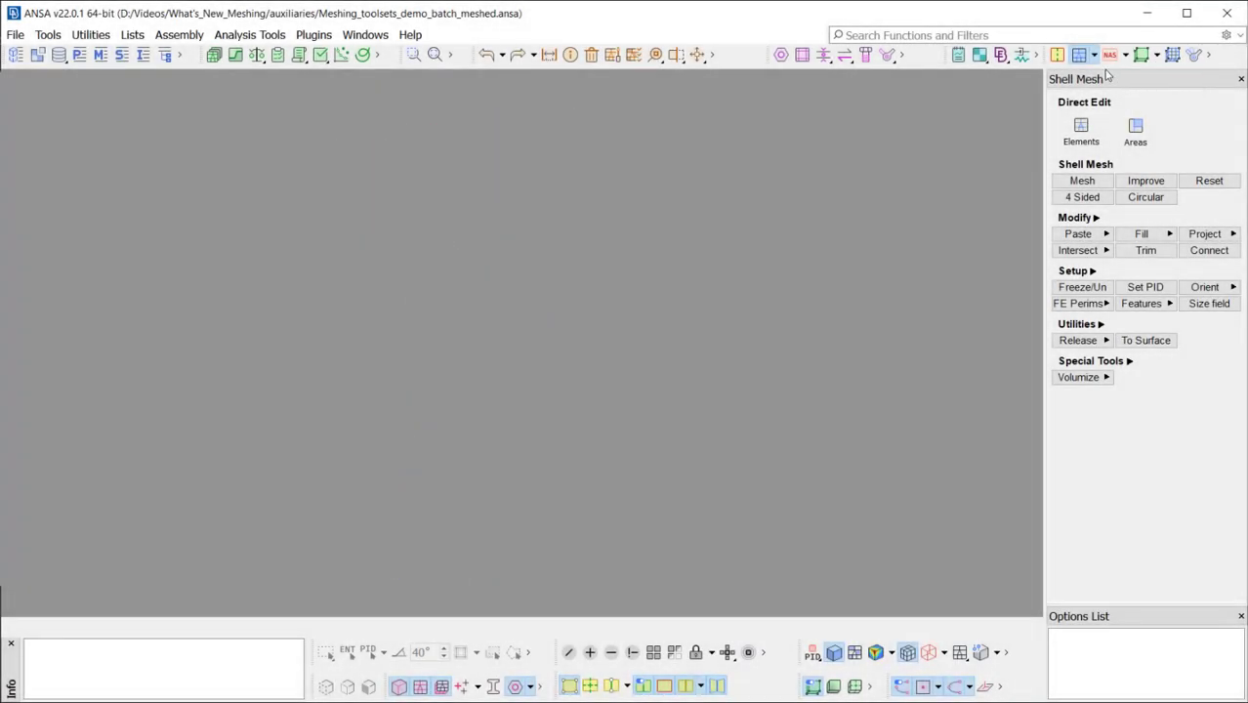
pyautogui.click(1095, 55)
pyautogui.click(1191, 113)
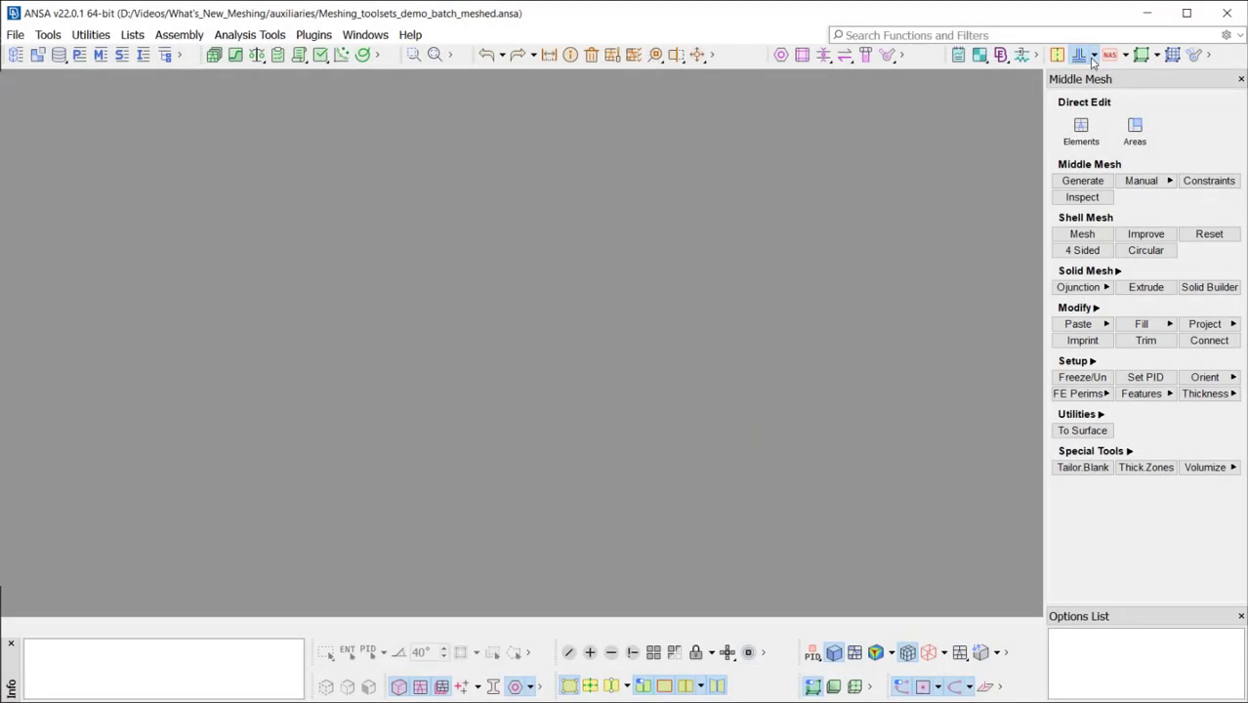
pyautogui.click(1095, 56)
pyautogui.click(1191, 131)
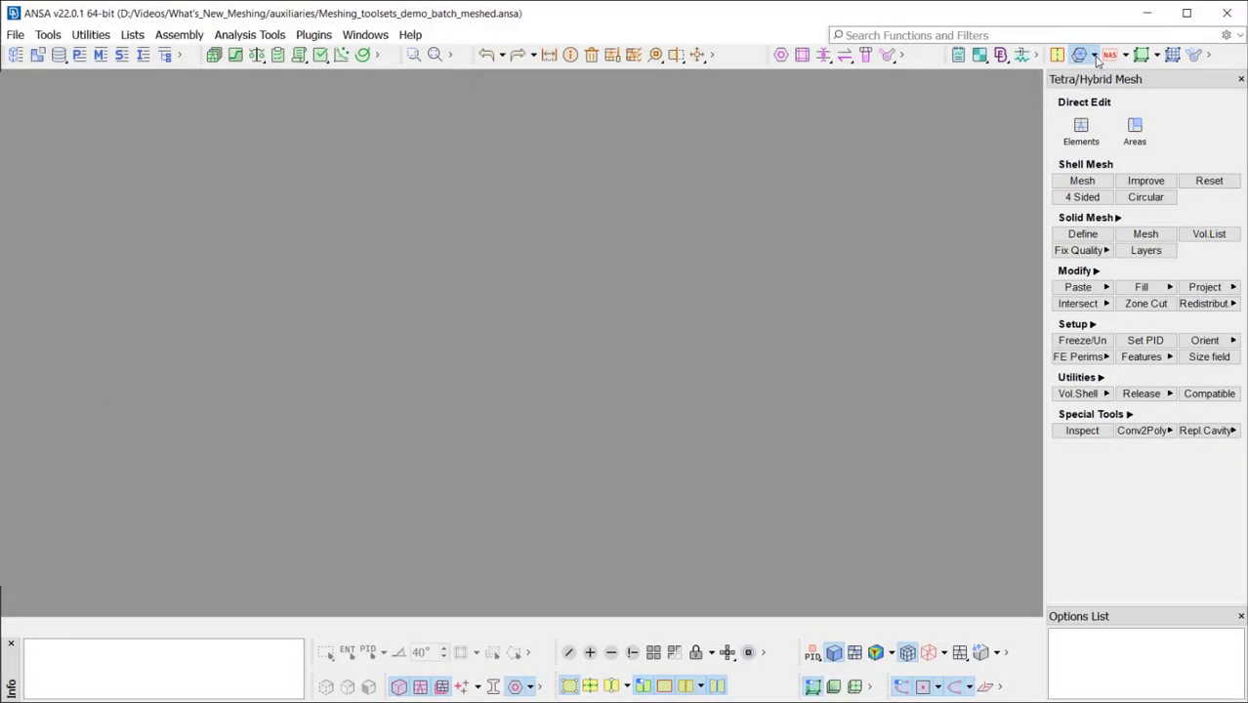
# Step through the Hexa/Penta Mesh and Wrap Mesh tool sets to Voxel Mesh.
pyautogui.click(1095, 56)
pyautogui.click(1196, 149)
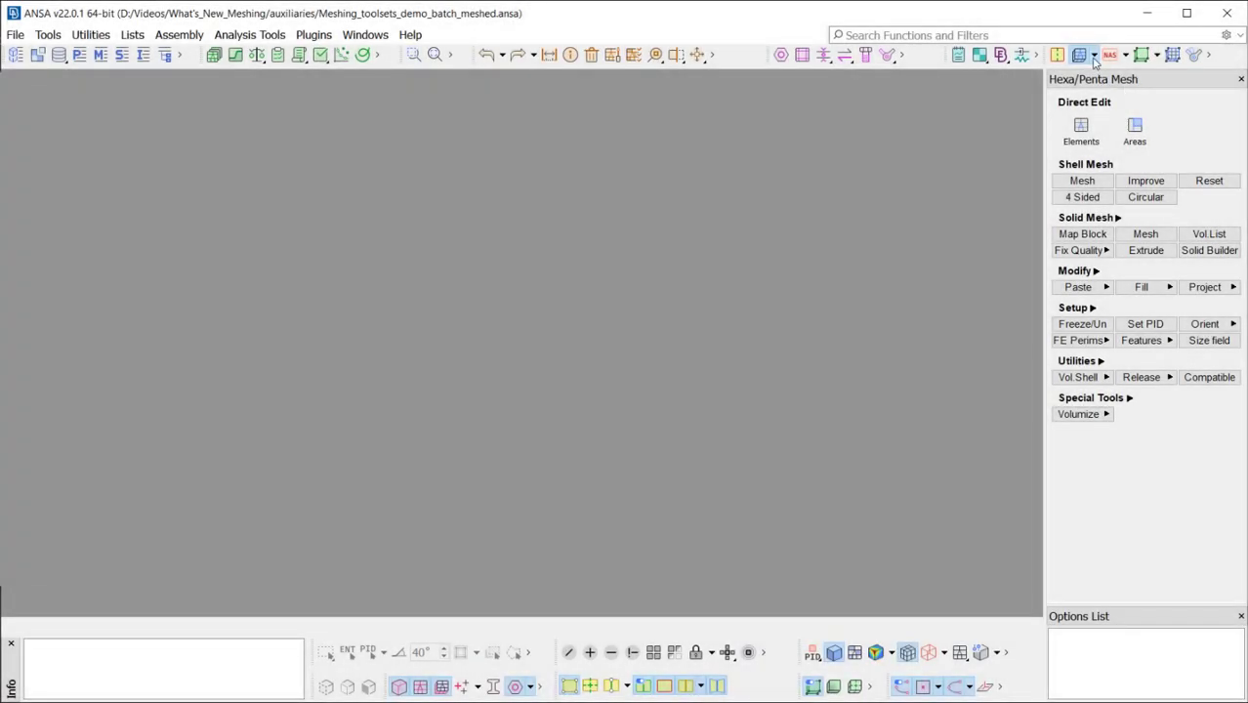
pyautogui.click(1095, 55)
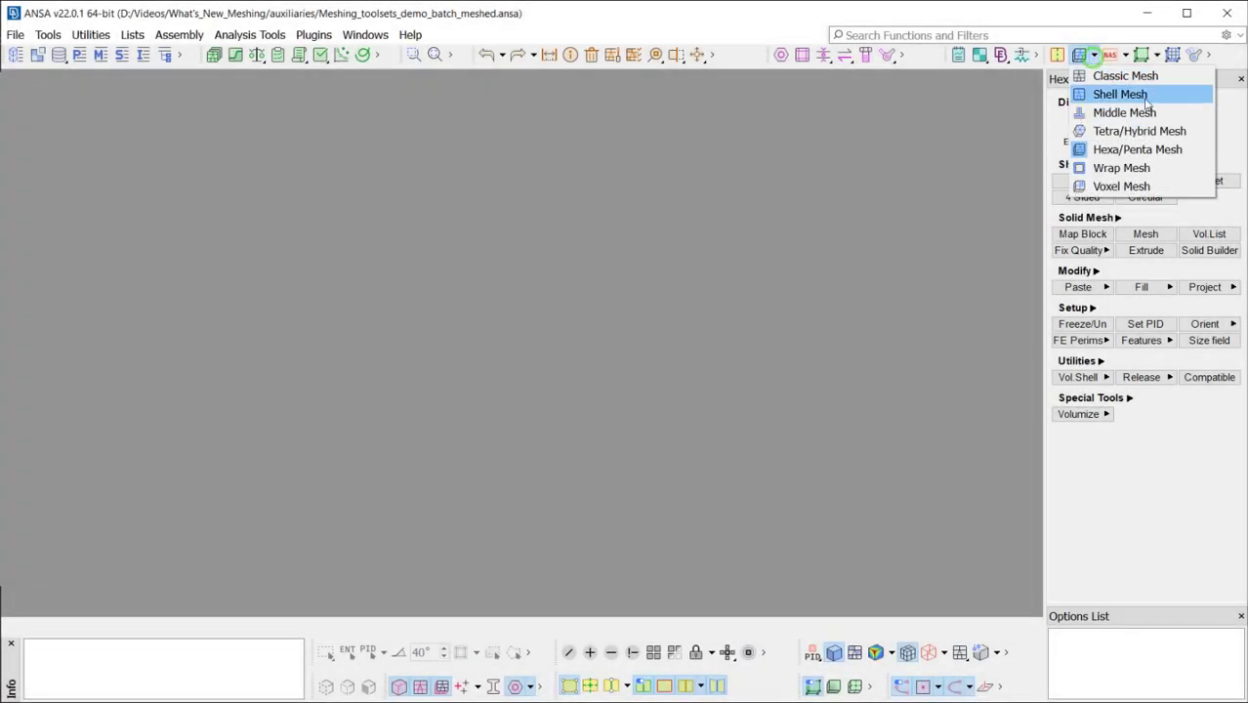
pyautogui.click(1197, 167)
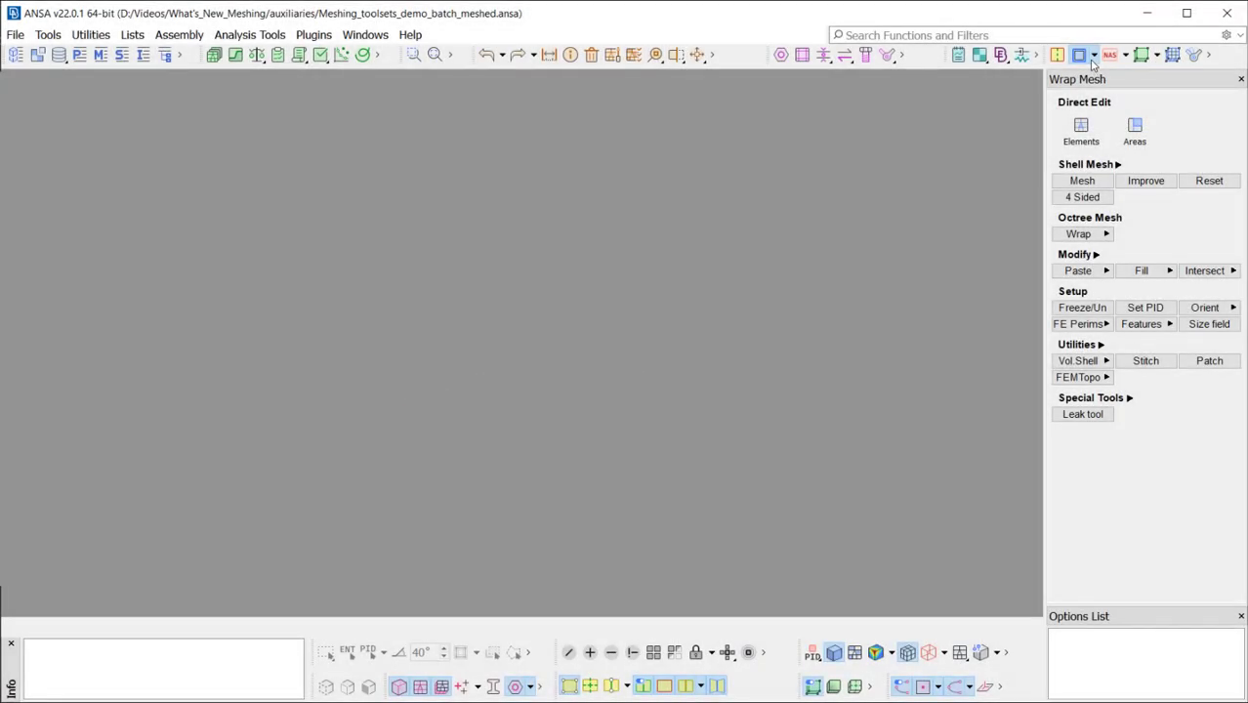
pyautogui.click(1095, 56)
pyautogui.click(1191, 186)
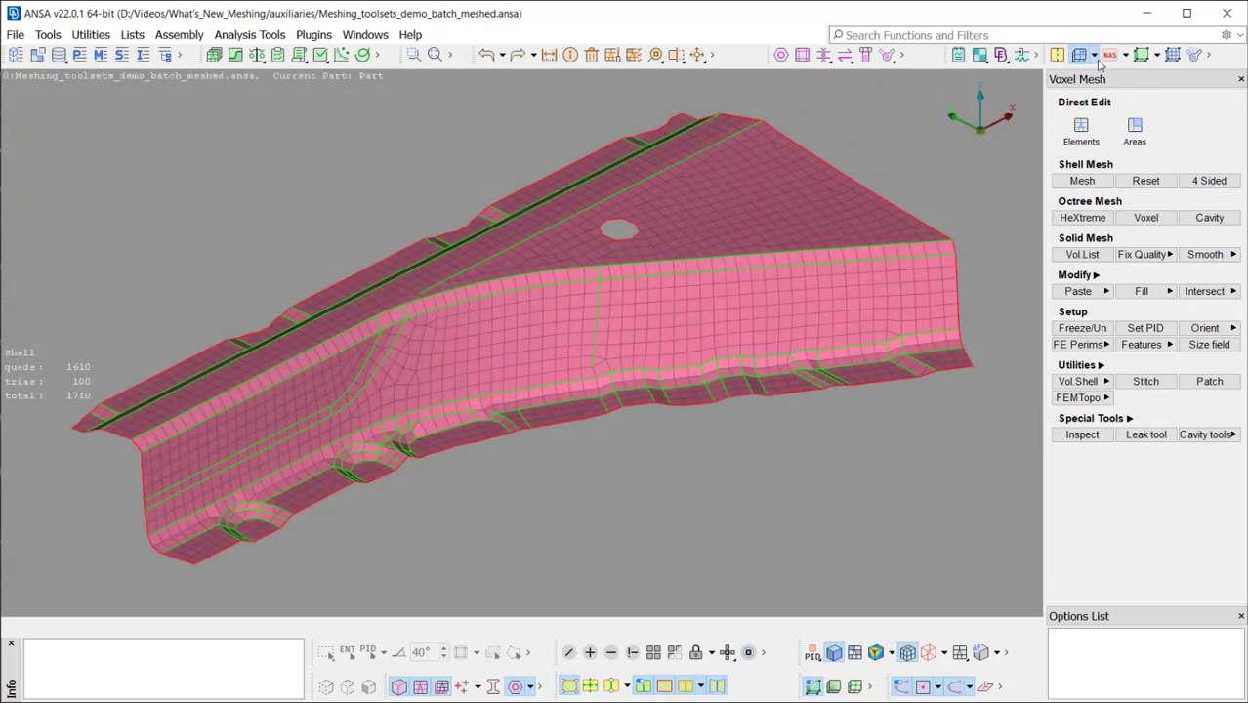
# Shell-mesh the whole bracket at 5 mm target length with Change set to Mesh.
pyautogui.click(1094, 55)
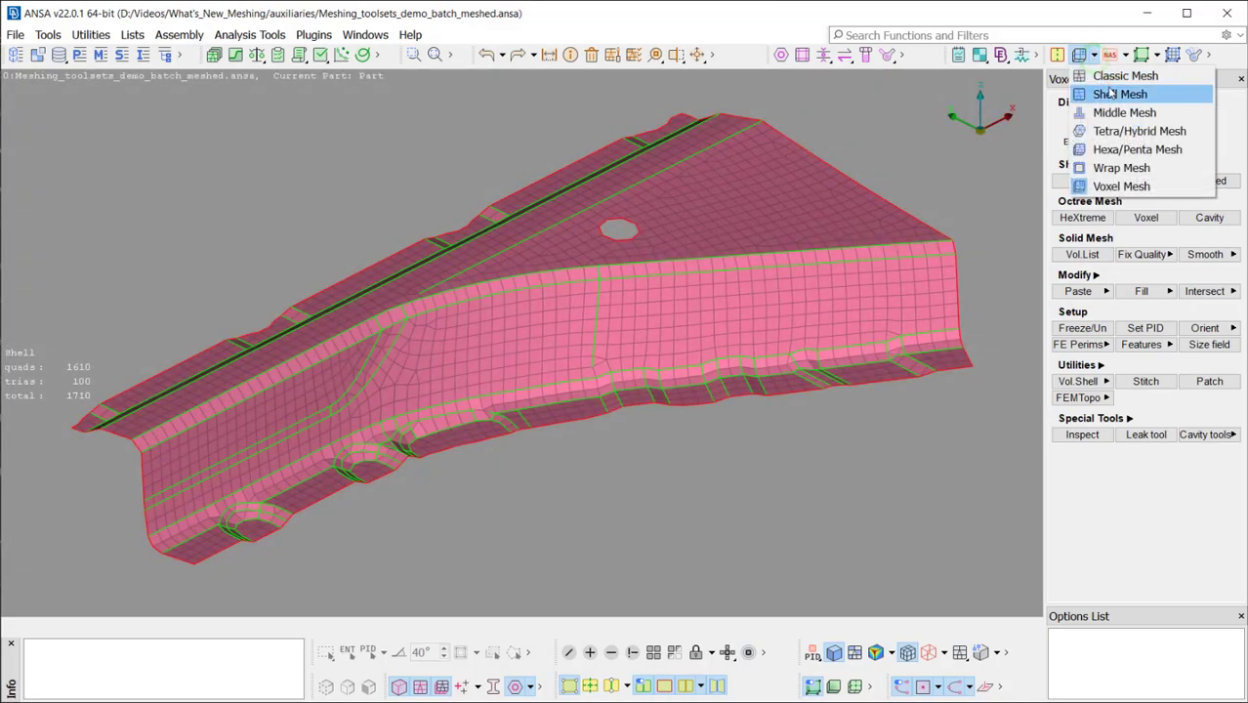
pyautogui.click(1110, 94)
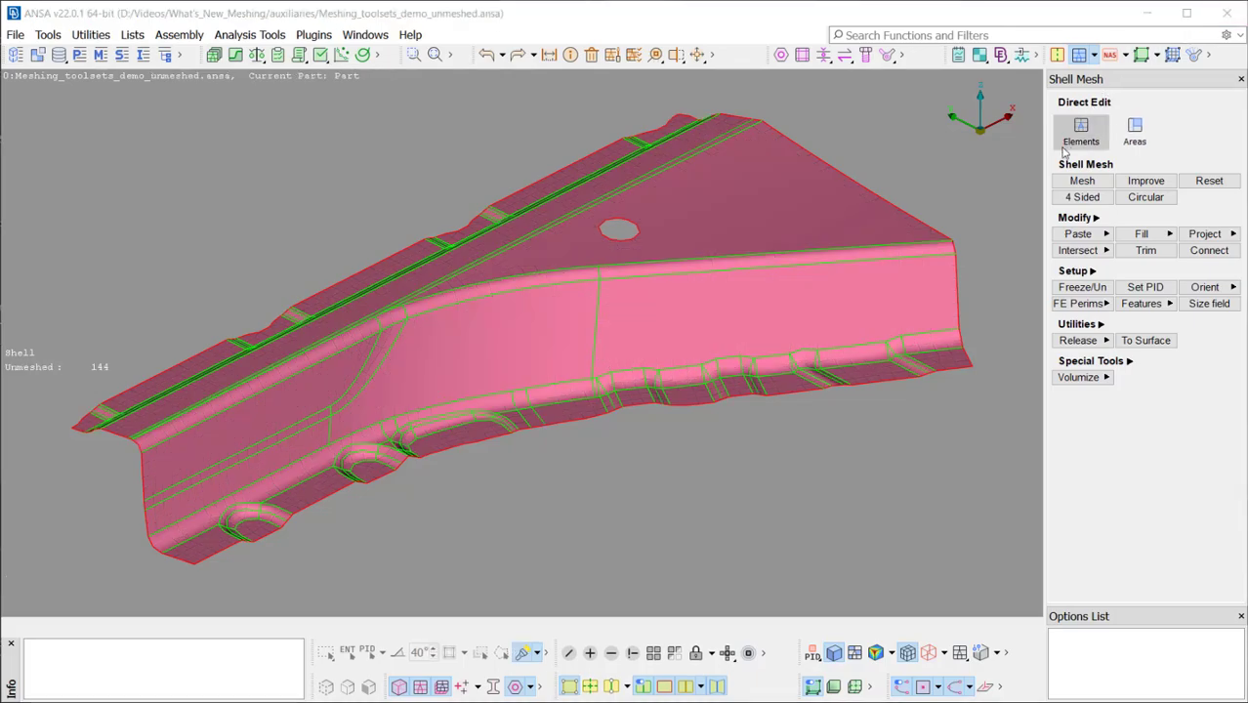
pyautogui.click(1074, 184)
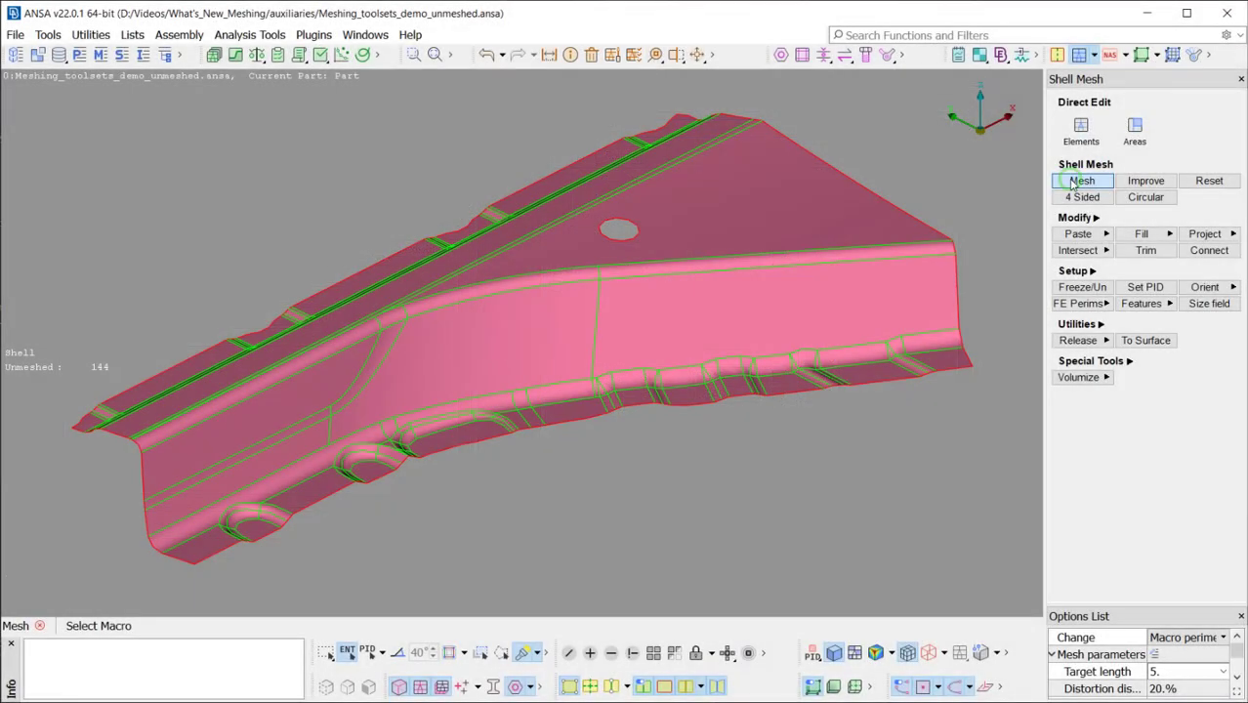
pyautogui.click(1190, 638)
pyautogui.click(1166, 681)
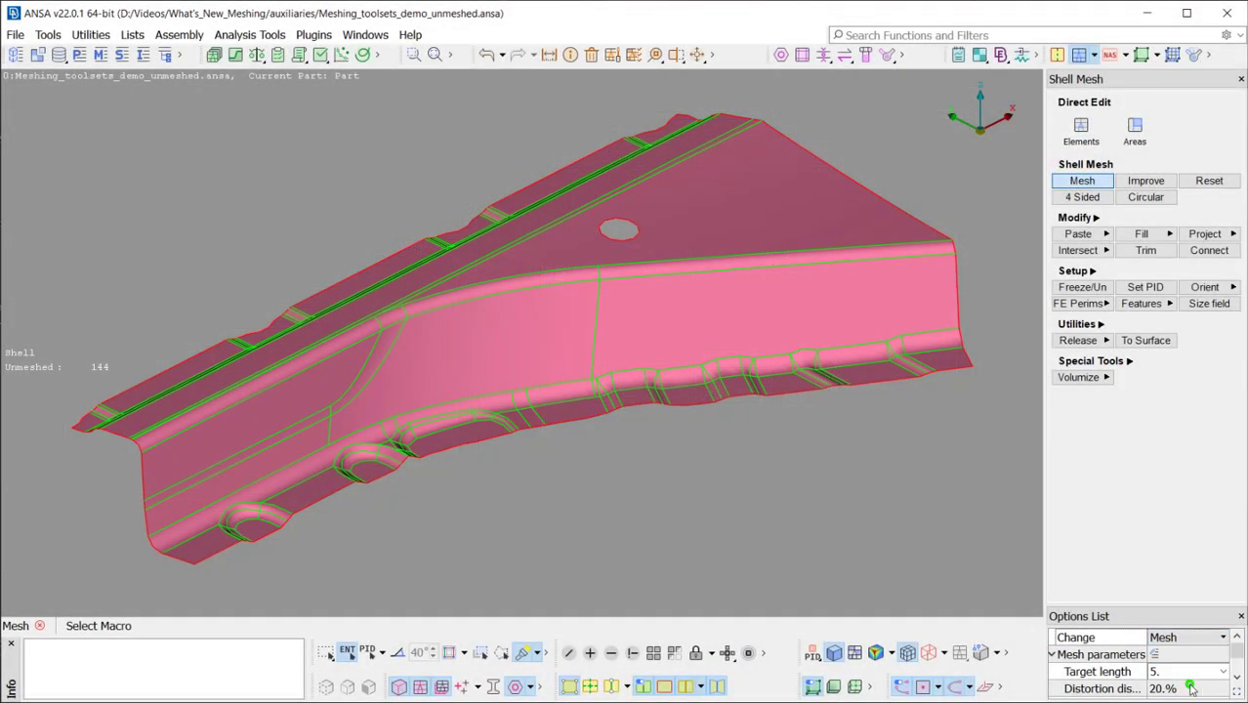
pyautogui.middleClick(956, 532)
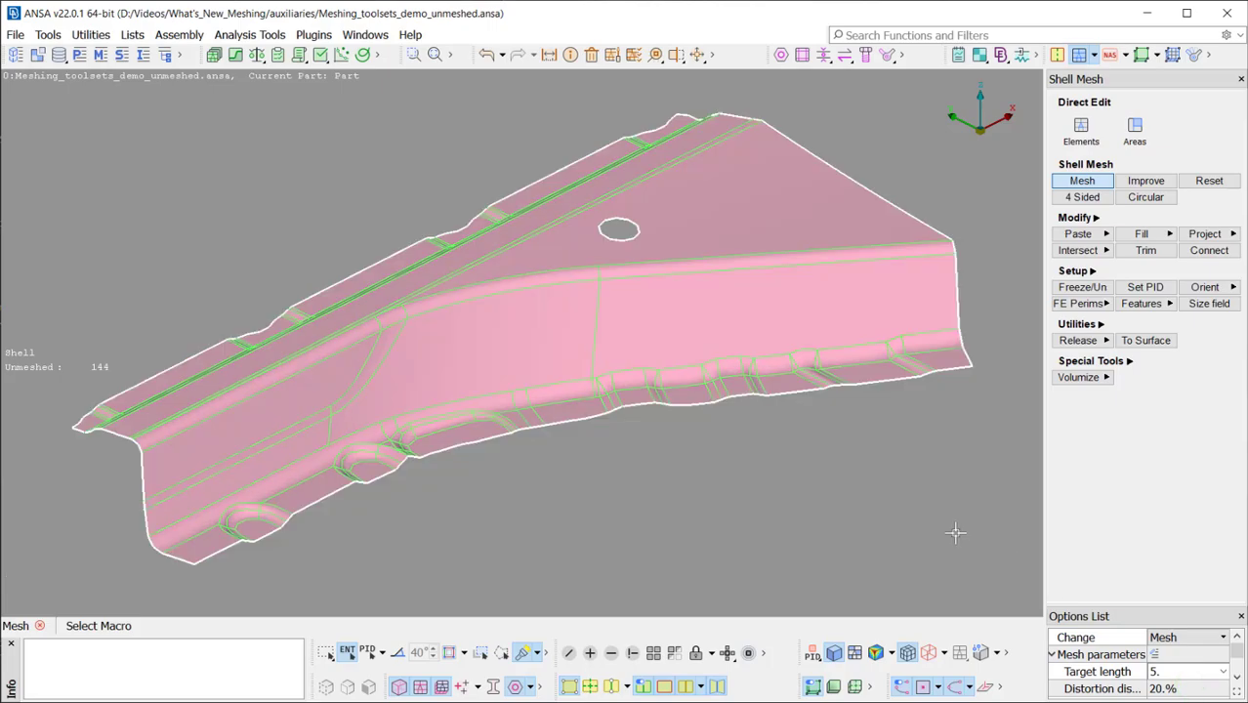
pyautogui.scroll(10, 872, 458)
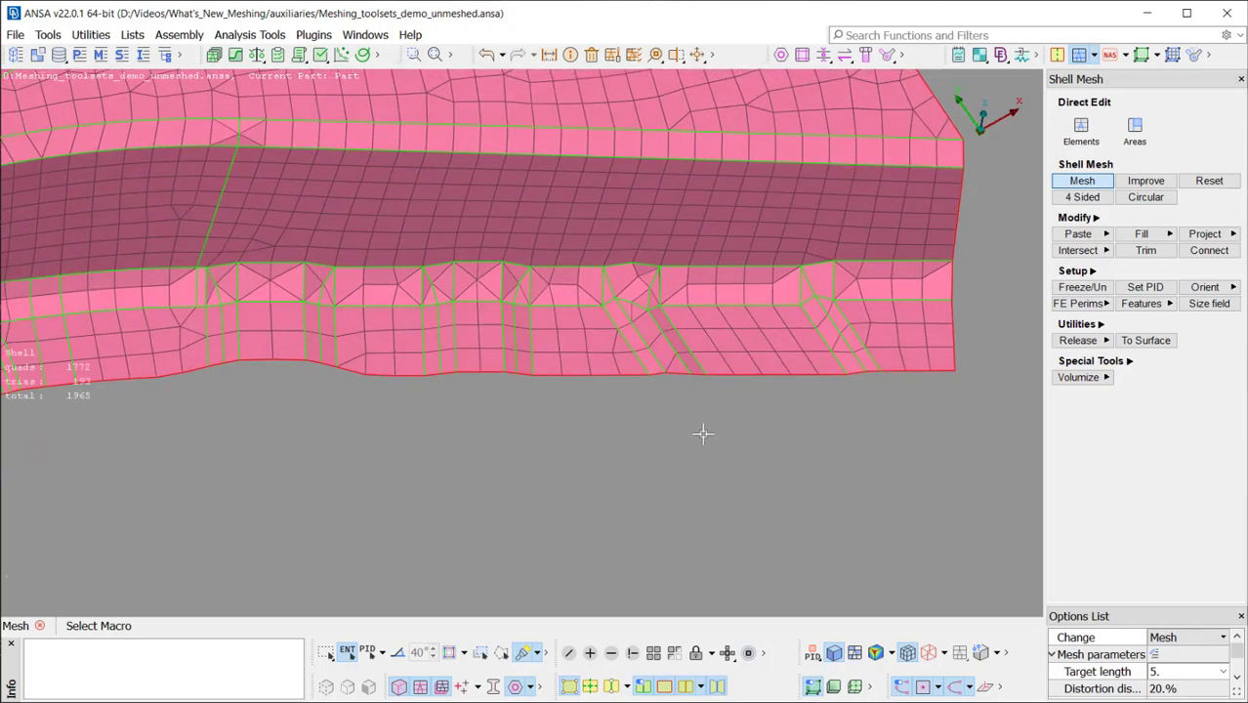
# Remesh a boxed stretch of the lower side wall by perimeter grids.
pyautogui.click(1186, 637)
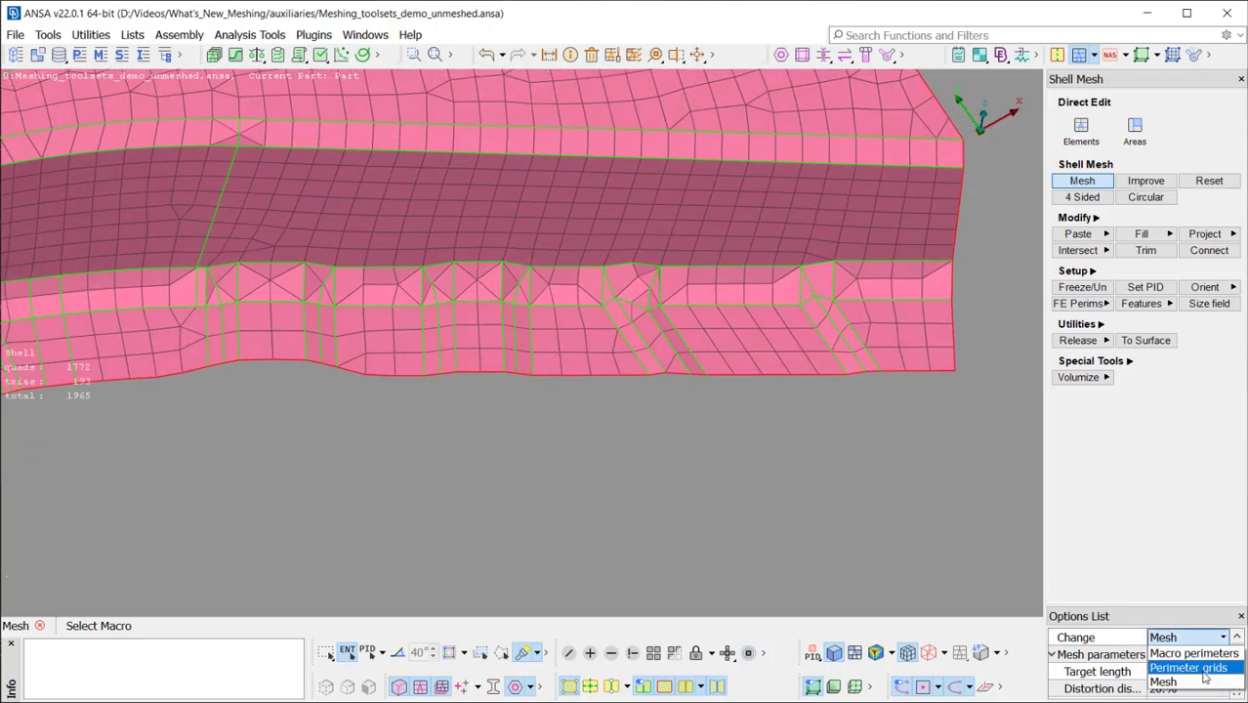
pyautogui.click(1204, 668)
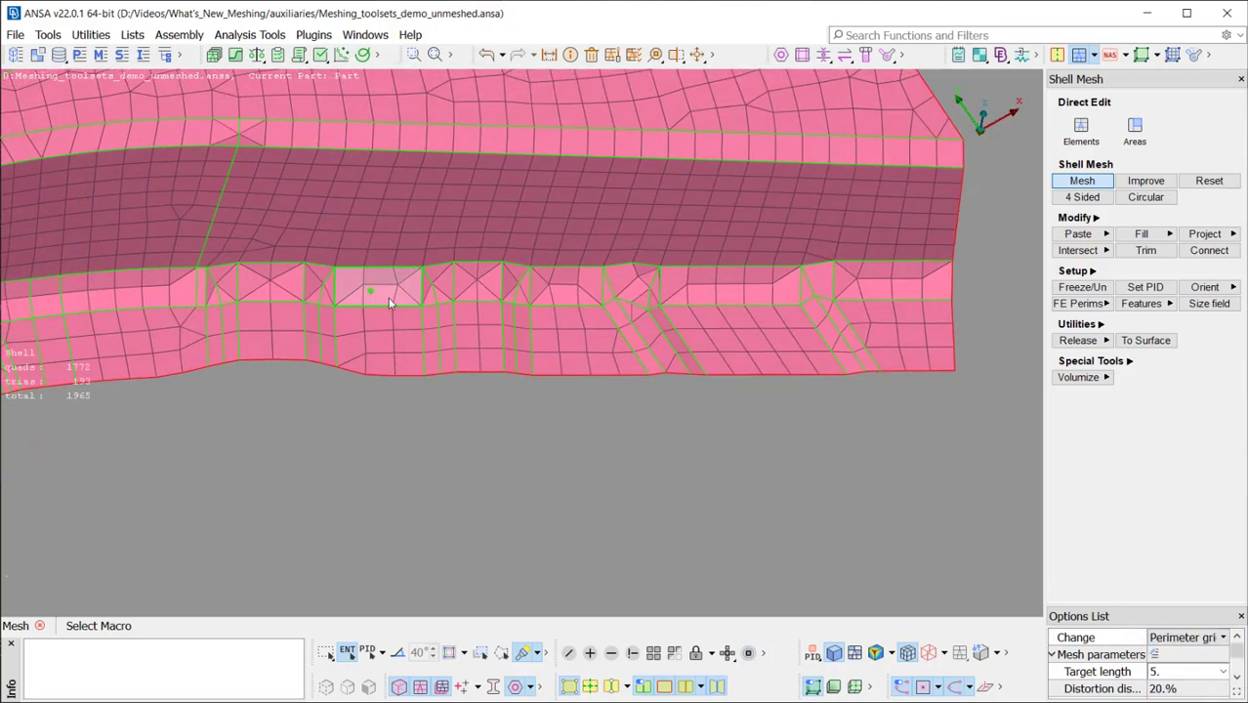
pyautogui.moveTo(365, 287); pyautogui.dragTo(586, 420)
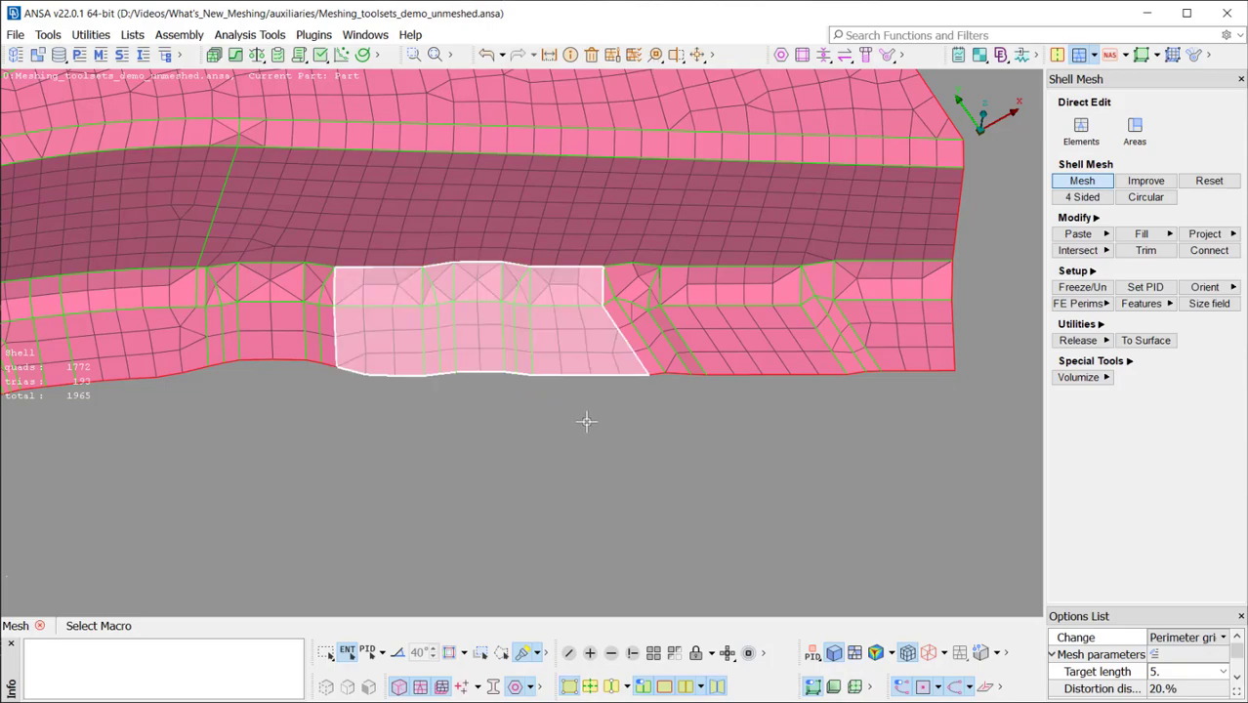
pyautogui.middleClick(586, 420)
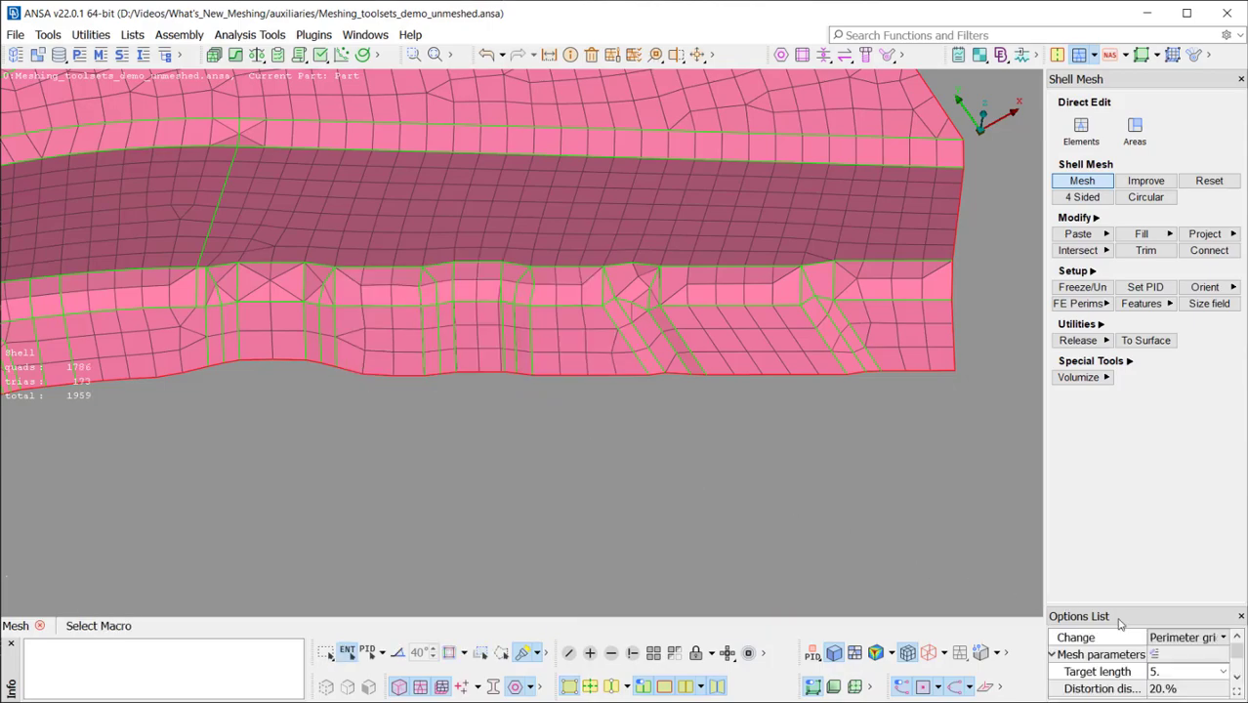
# Remesh the right side-wall areas by macro perimeters, briefly showing Joined Perims.
pyautogui.click(1184, 637)
pyautogui.click(1187, 658)
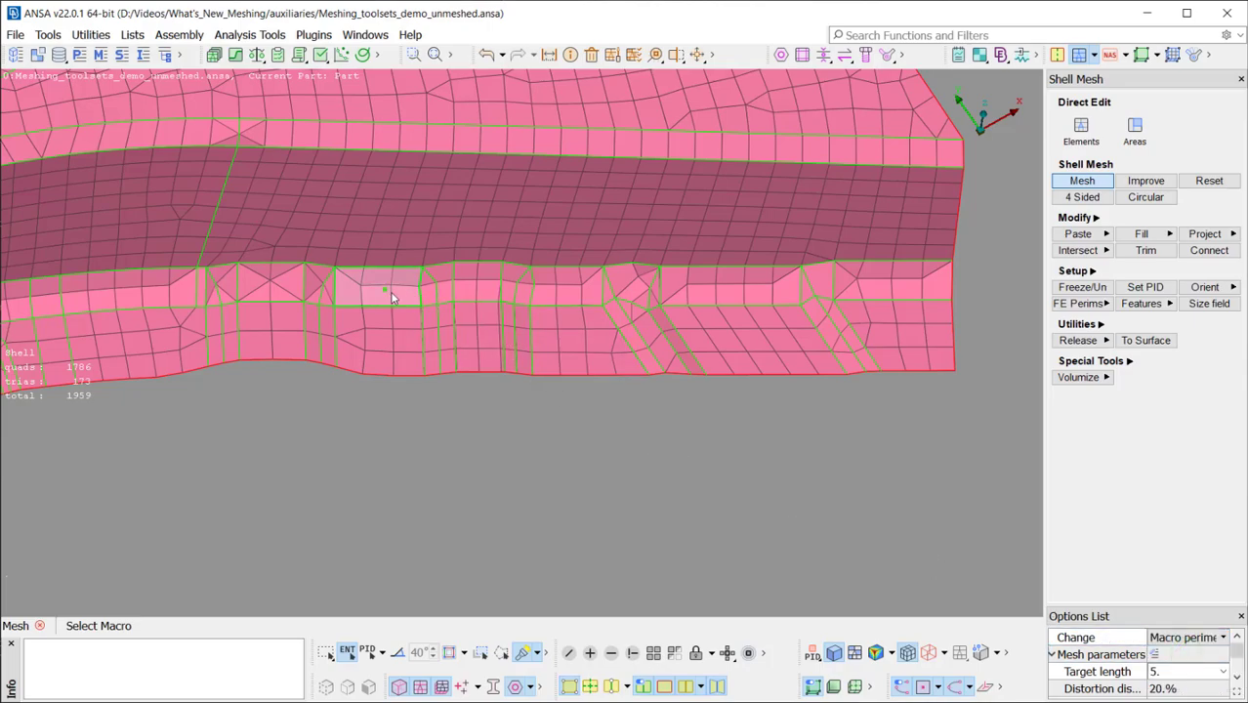
pyautogui.moveTo(382, 290); pyautogui.dragTo(968, 404)
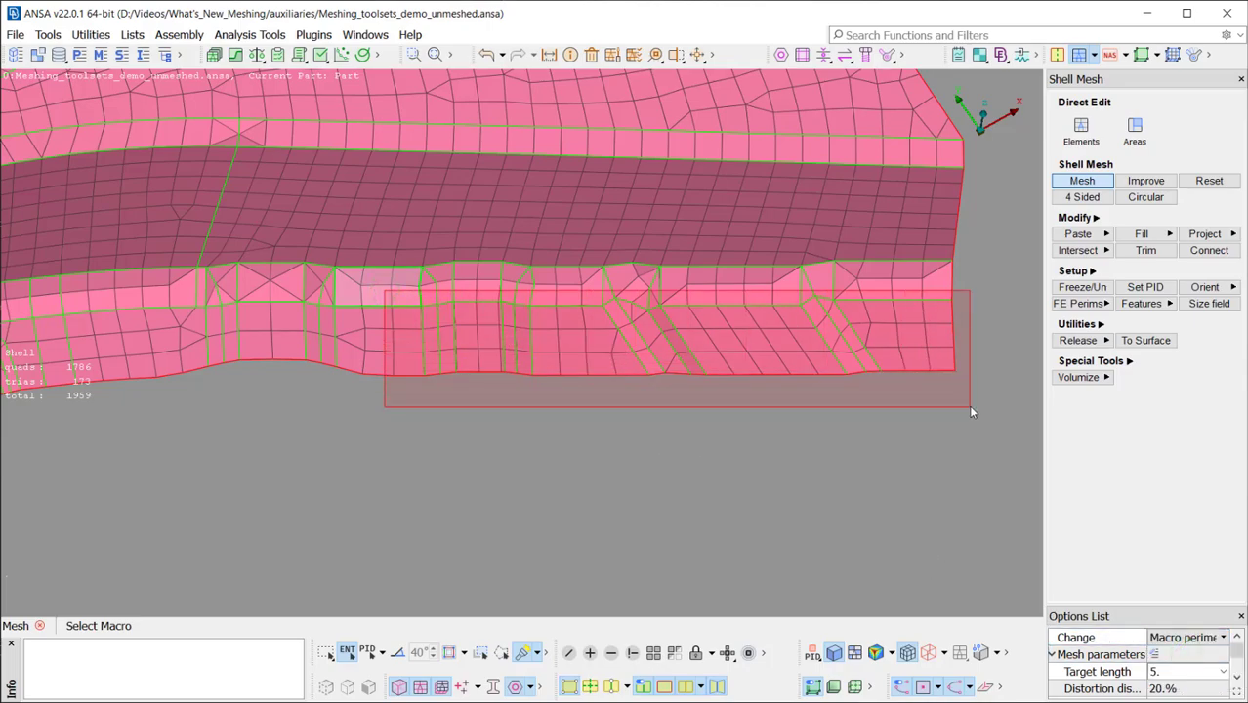
pyautogui.middleClick(894, 476)
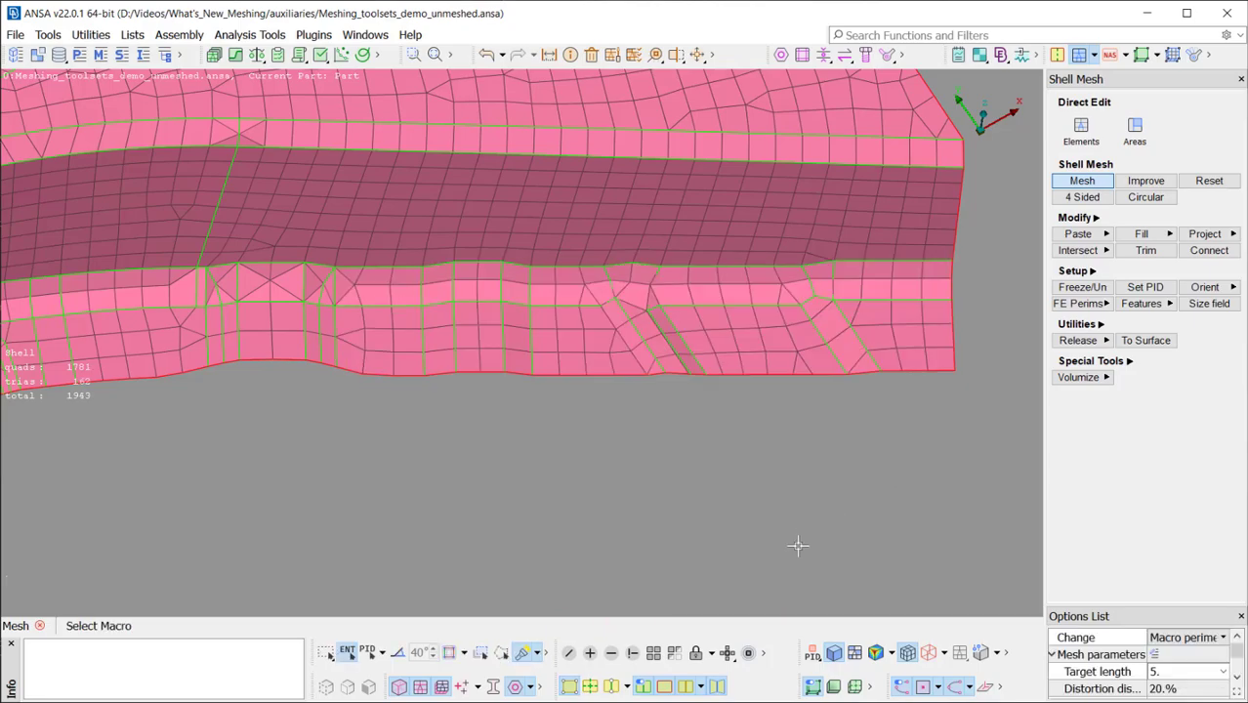
pyautogui.click(700, 683)
pyautogui.click(705, 666)
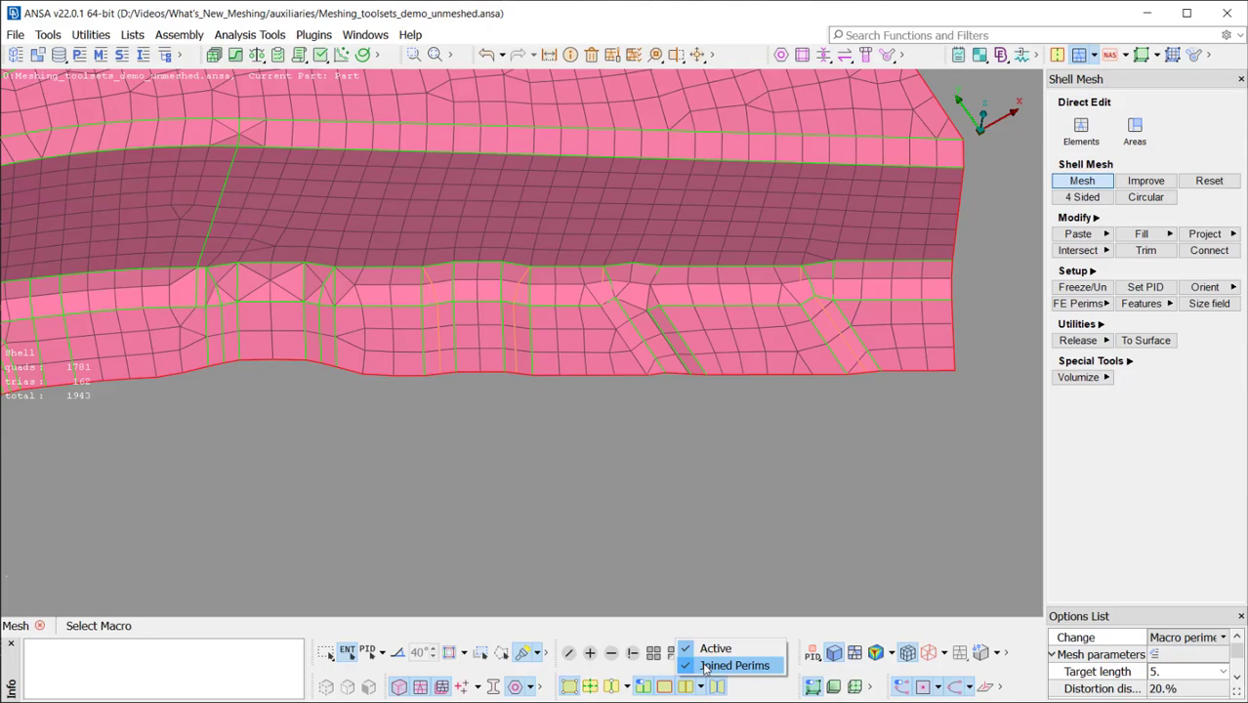
pyautogui.click(705, 665)
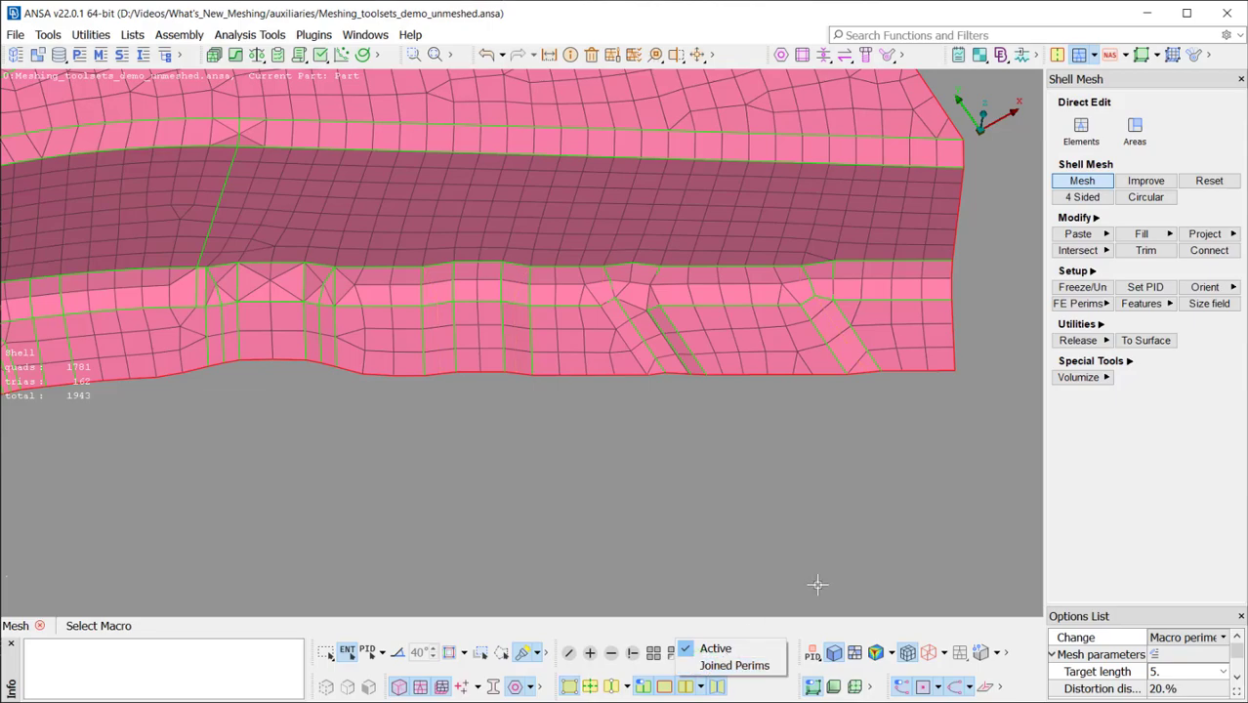
# Reset grid positions on a boxed block of mesh faces.
pyautogui.click(1211, 182)
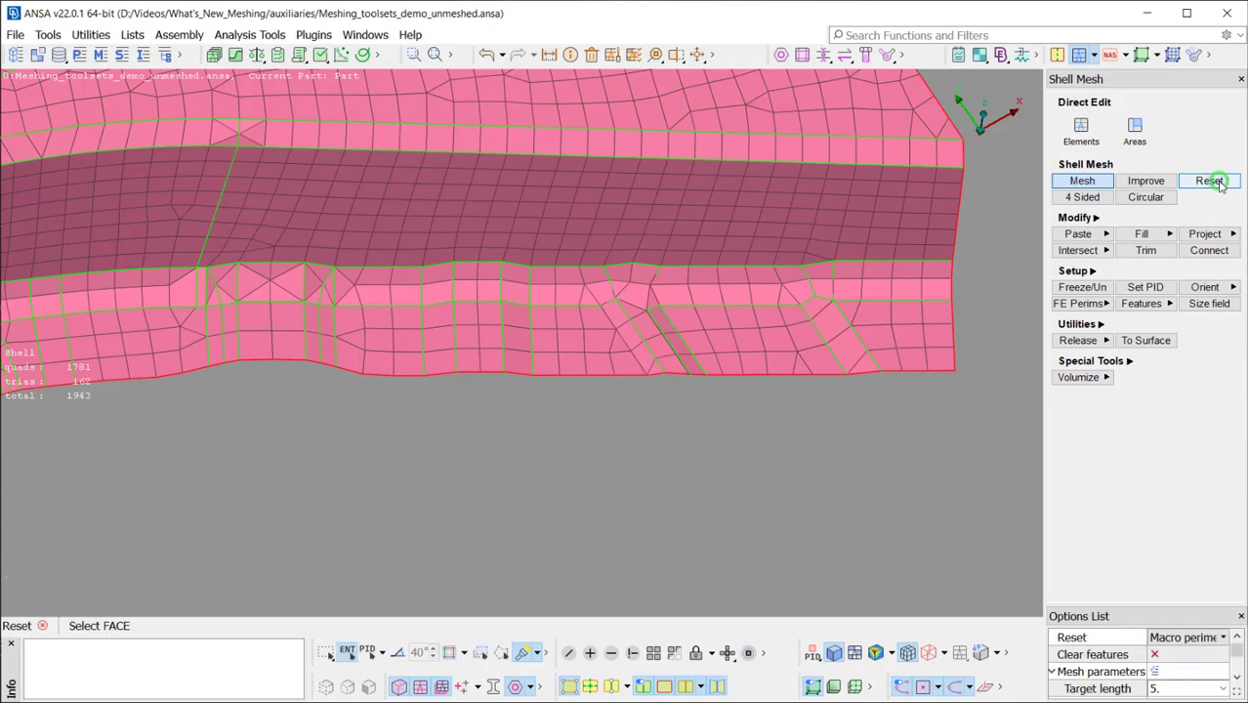
pyautogui.click(1211, 637)
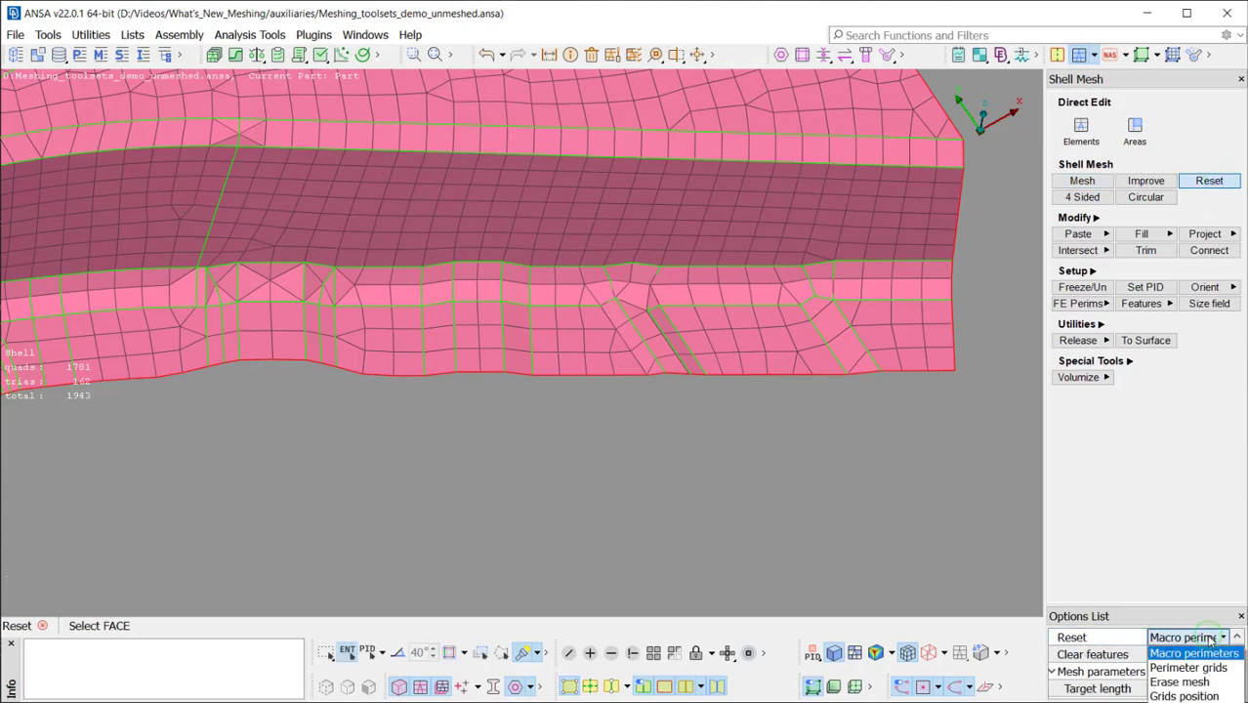
pyautogui.click(1181, 694)
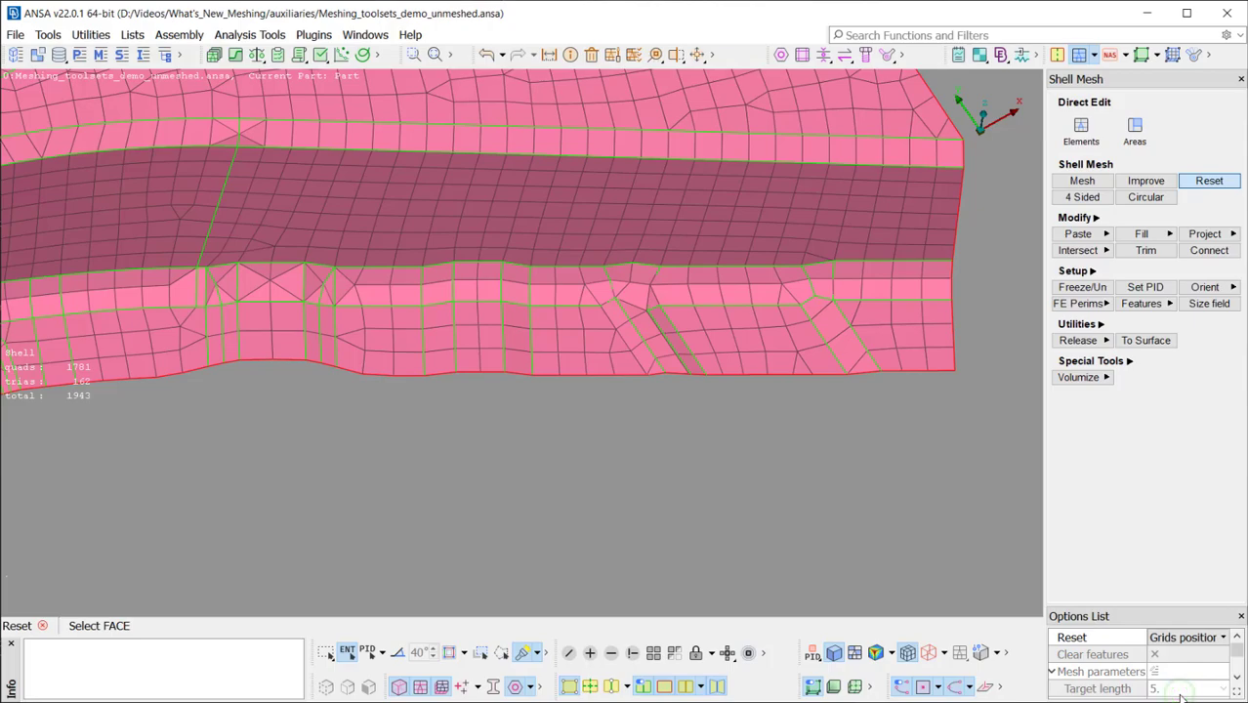
pyautogui.moveTo(563, 289); pyautogui.dragTo(756, 402)
pyautogui.middleClick(757, 486)
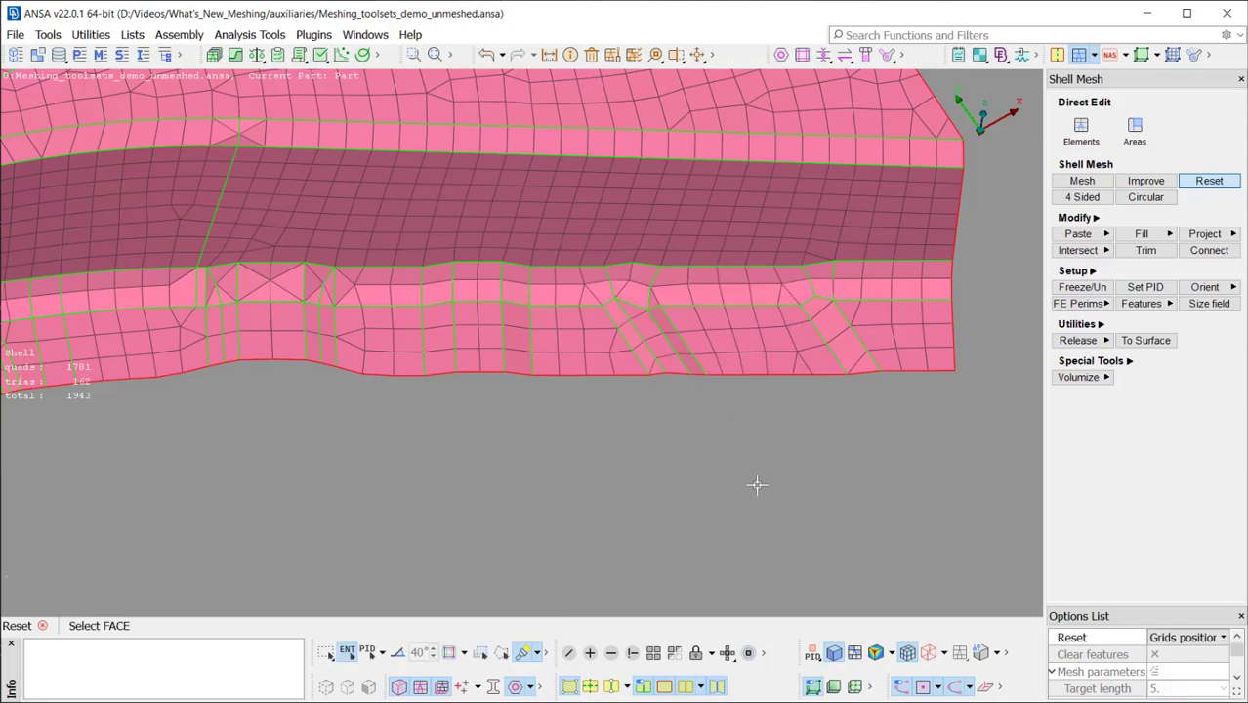
# Erase the mesh from a block of flange faces, leaving 10 faces unmeshed.
pyautogui.click(1189, 644)
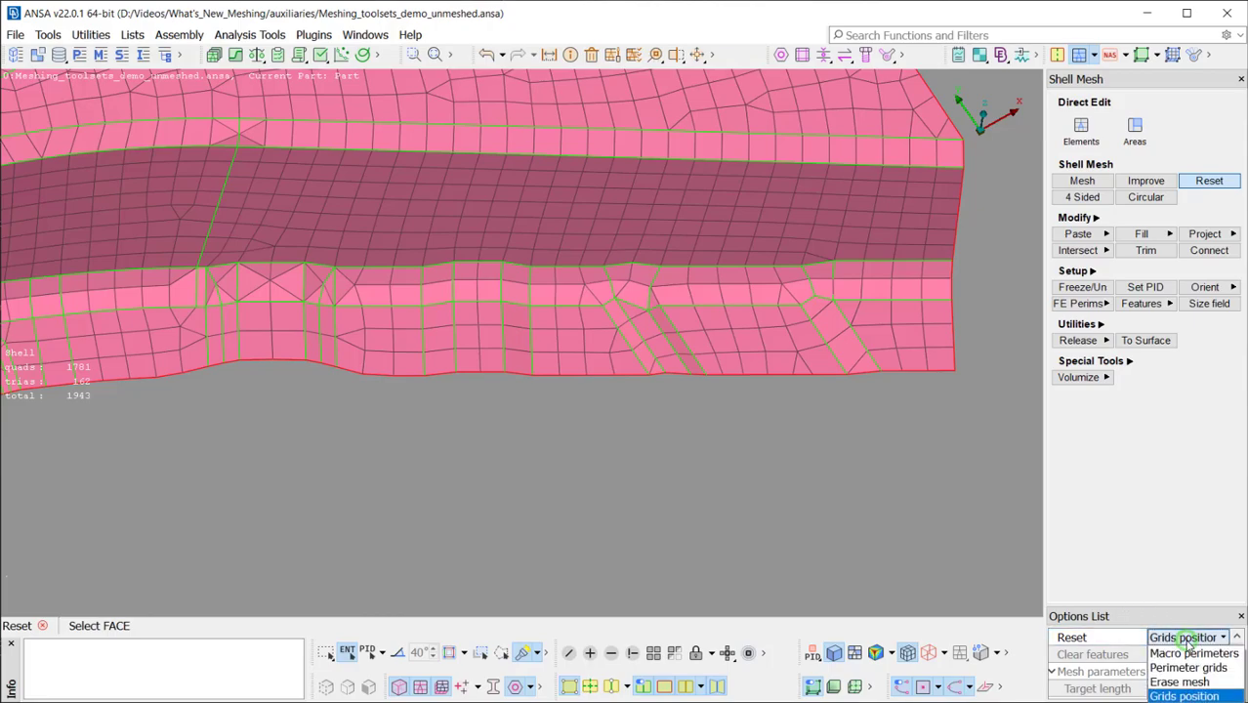
pyautogui.click(1190, 682)
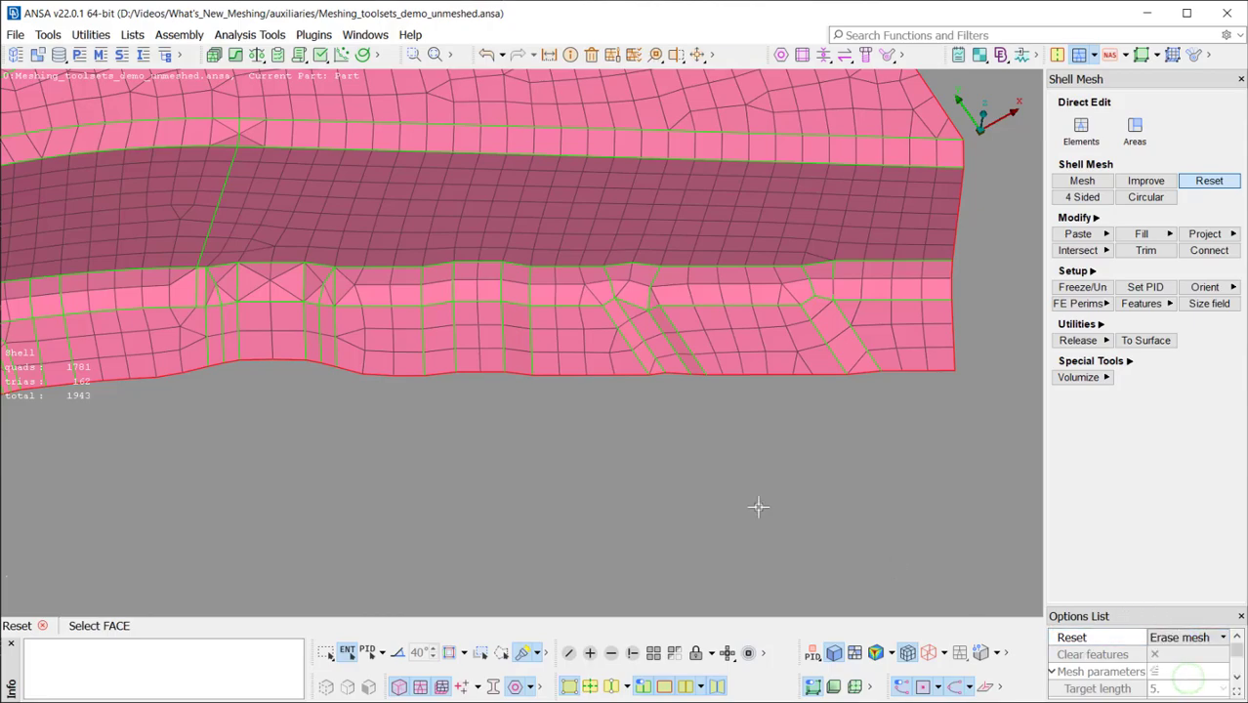
pyautogui.moveTo(387, 292)
pyautogui.mouseDown()
pyautogui.moveTo(460, 319)
pyautogui.moveTo(573, 393)
pyautogui.mouseUp()
pyautogui.middleClick(582, 459)
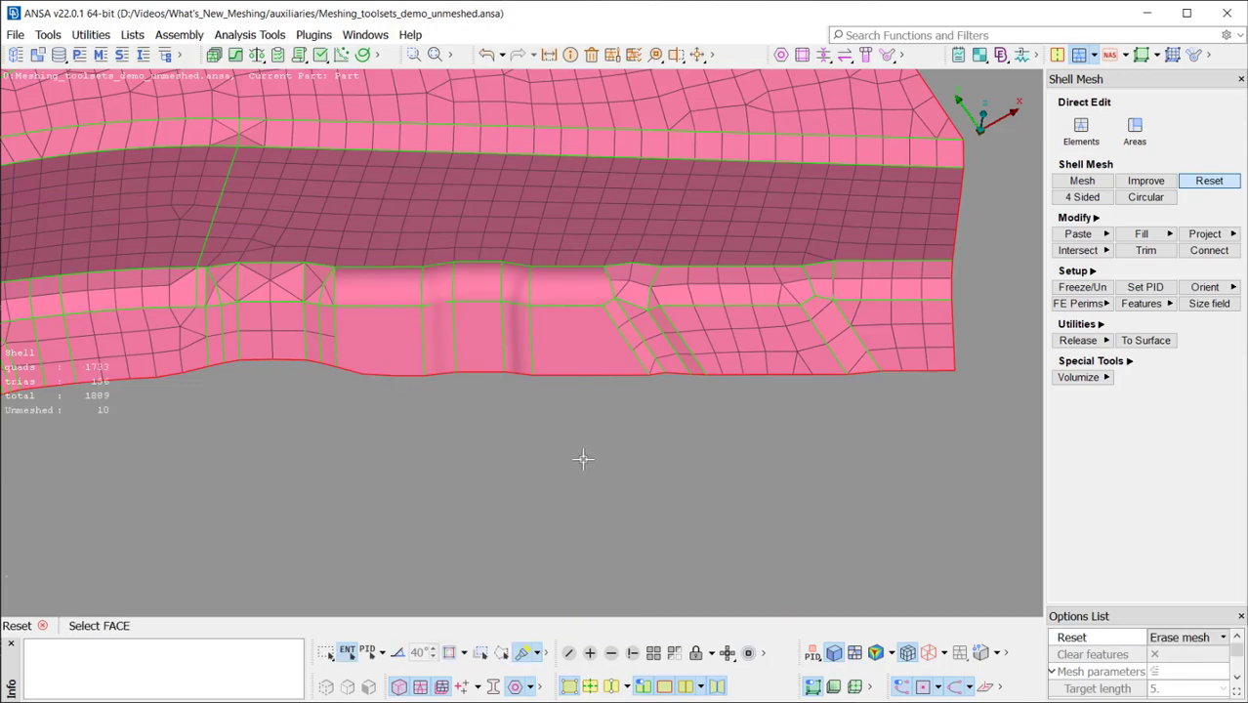
pyautogui.click(1171, 638)
# Reset one lower-flange face's mesh by perimeter grids, with perimeter nodes shown.
pyautogui.click(1184, 668)
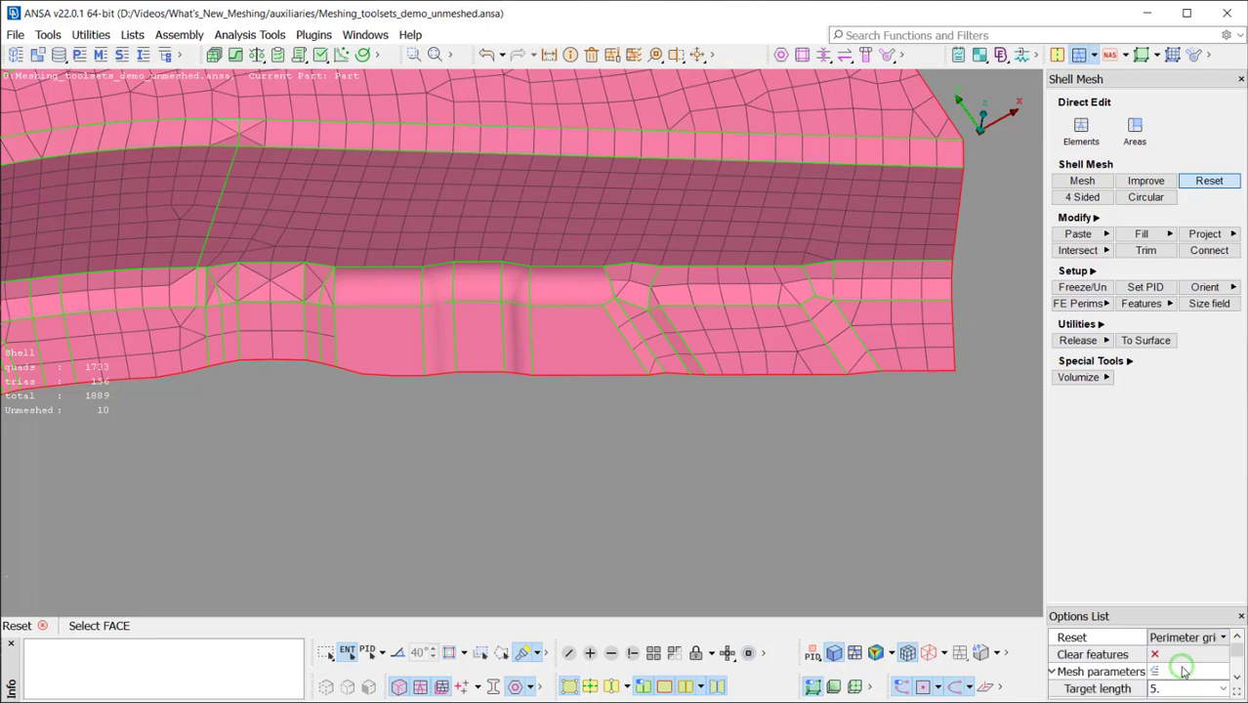
pyautogui.click(614, 686)
pyautogui.keyDown('ctrl'); pyautogui.moveTo(791, 466); pyautogui.dragTo(671, 448); pyautogui.keyUp('ctrl')
pyautogui.scroll(3, 672, 447)
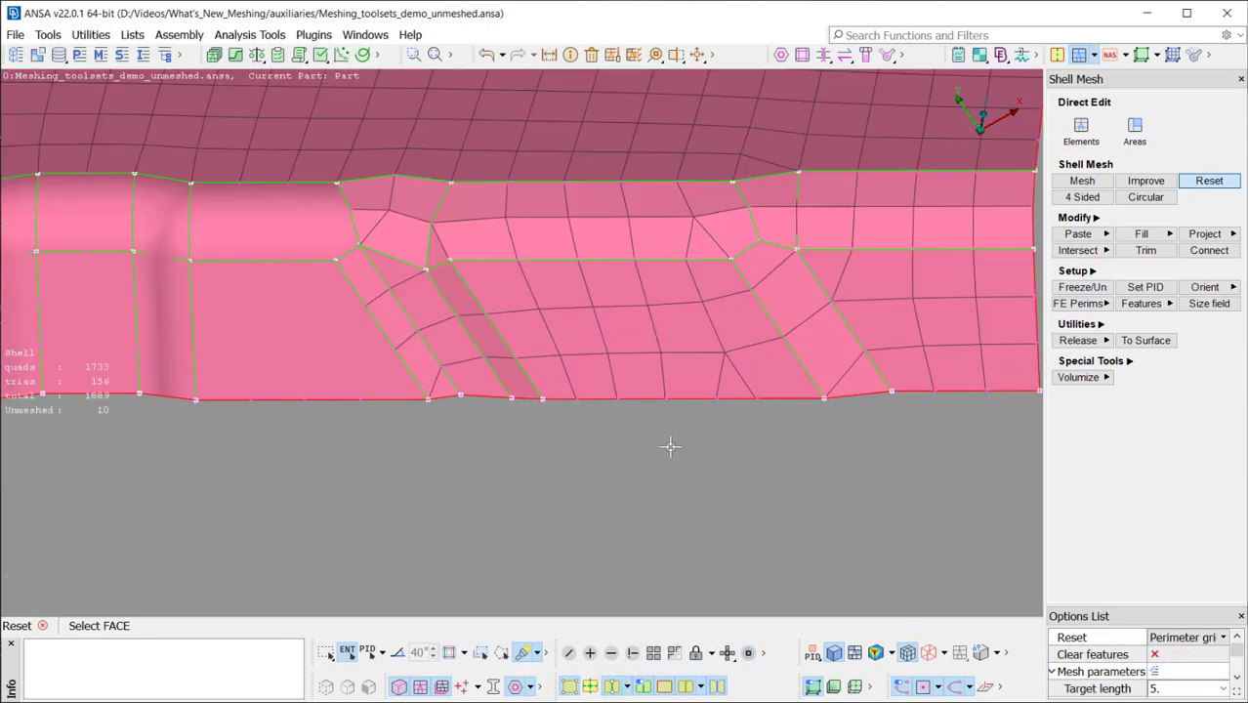
pyautogui.click(677, 349)
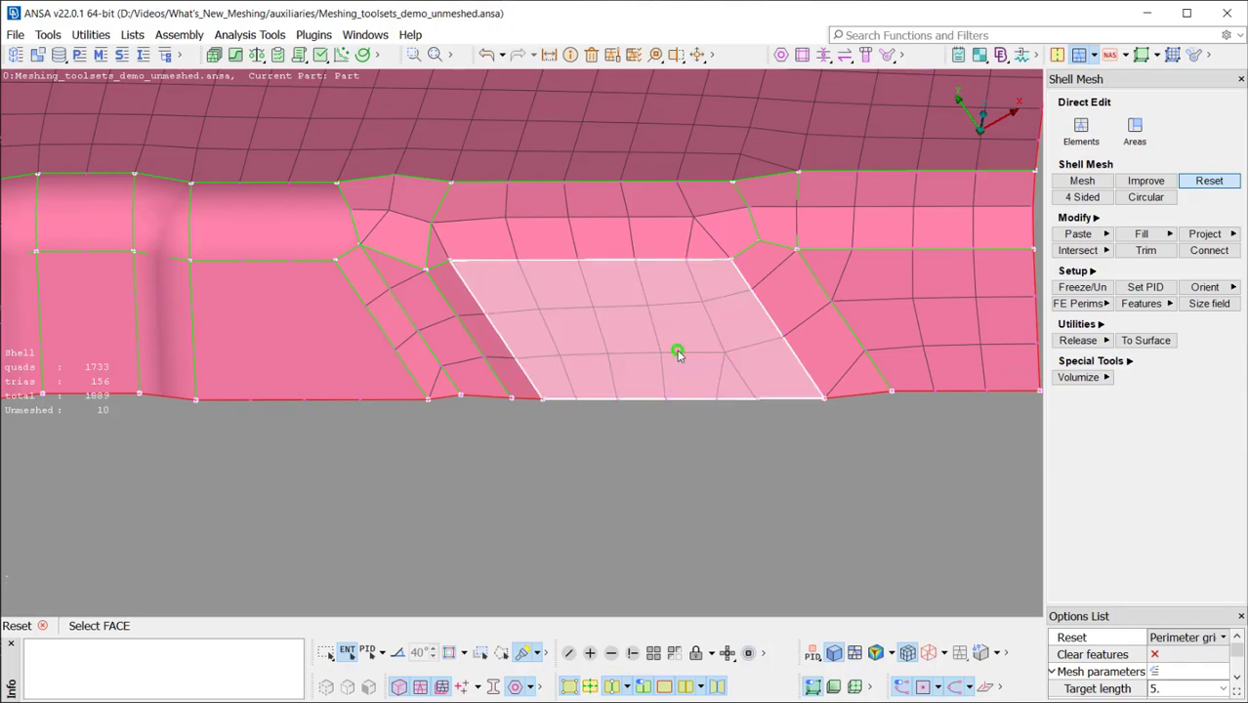
pyautogui.middleClick(669, 436)
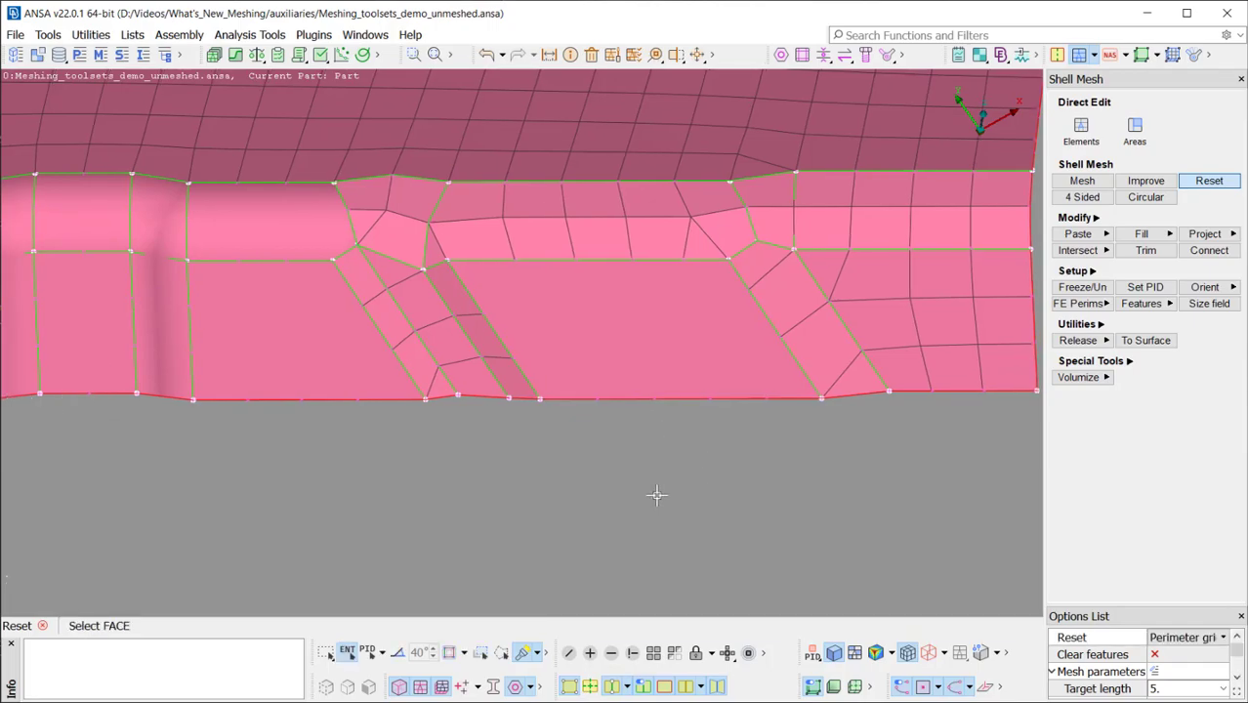
# Reset the neighbouring flange faces by macro perimeters, reaching 19 unmeshed faces.
pyautogui.click(1199, 639)
pyautogui.click(1187, 656)
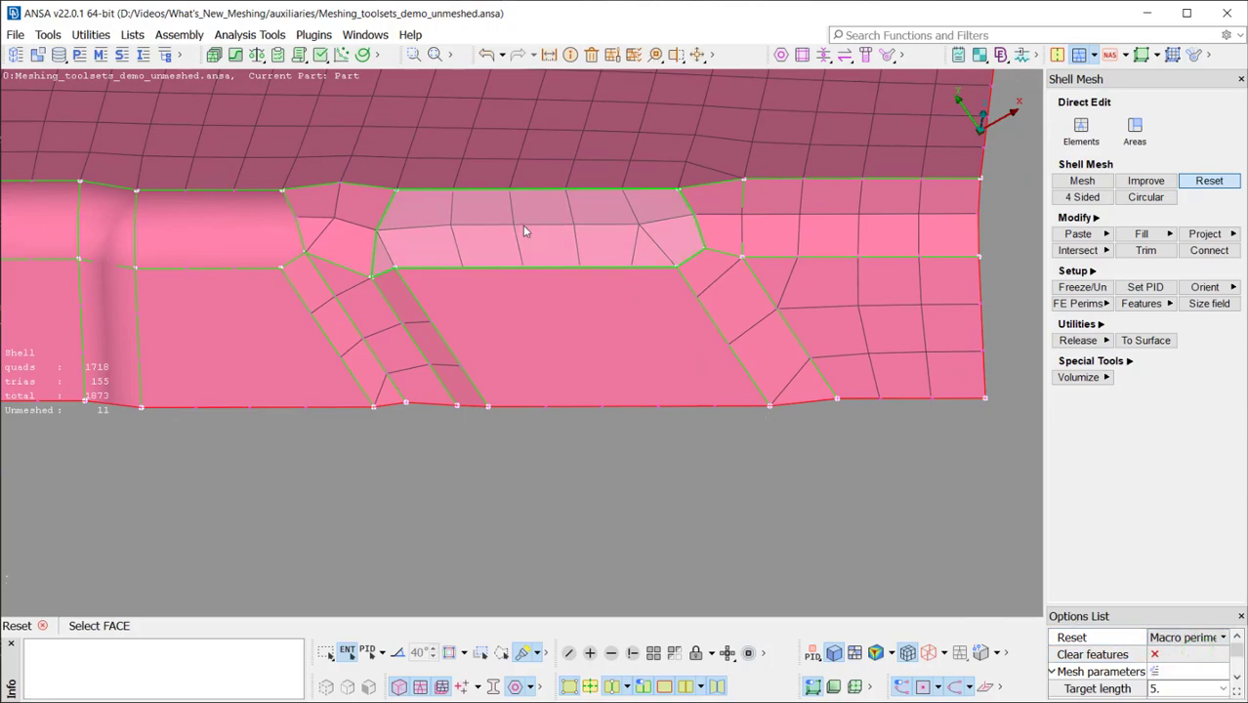
pyautogui.moveTo(522, 224); pyautogui.dragTo(1014, 486)
pyautogui.middleClick(942, 542)
pyautogui.press('F10')
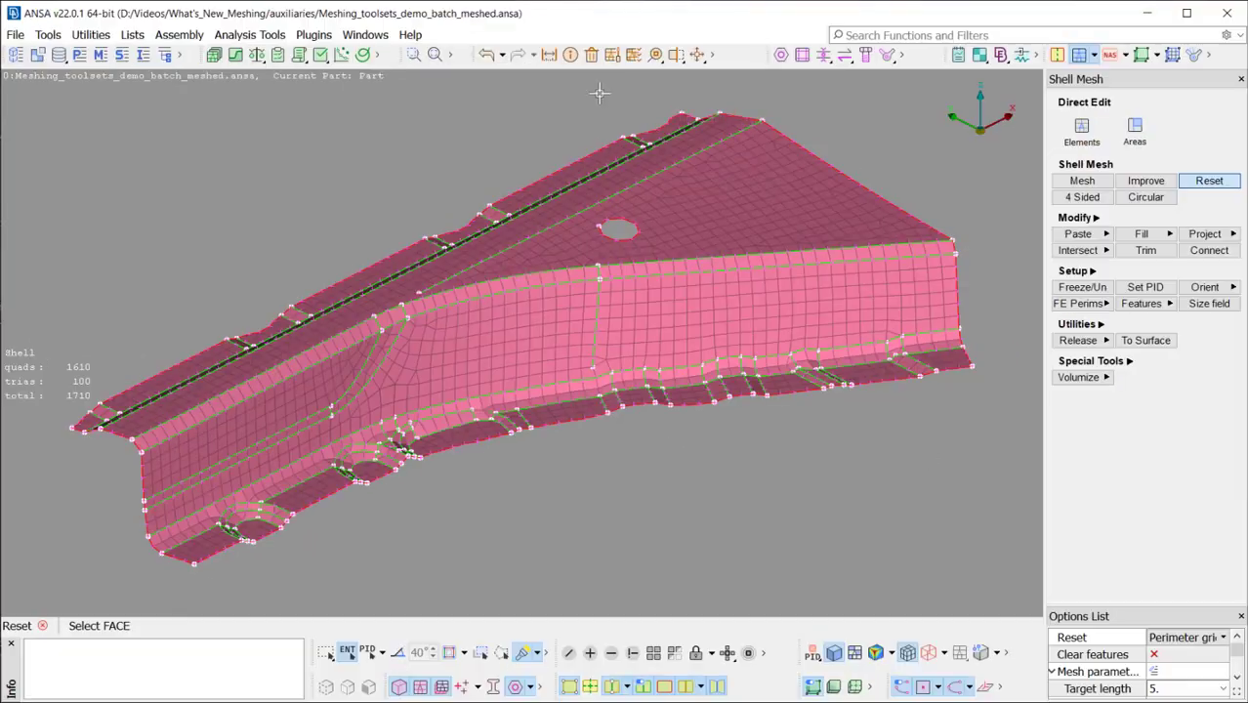
# Check Mesh Parameters unchanged and start Direct Edit on elements of the batch-meshed bracket.
pyautogui.click(611, 56)
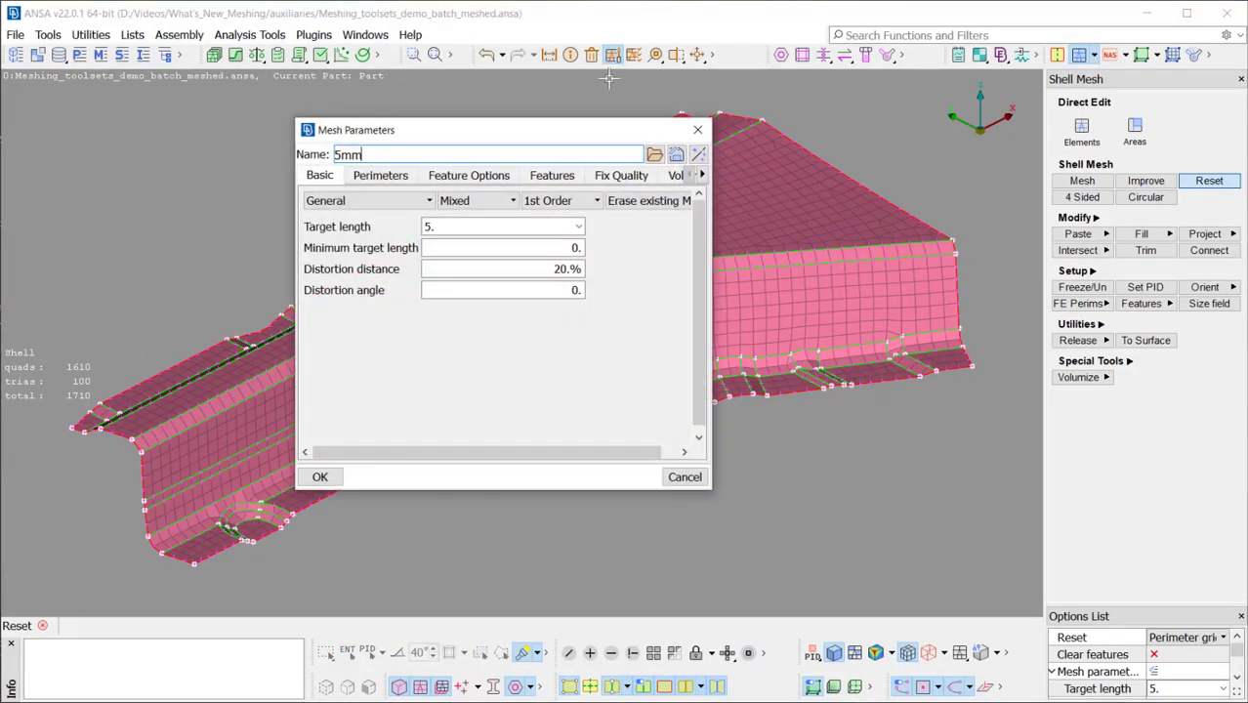
pyautogui.press('Return')
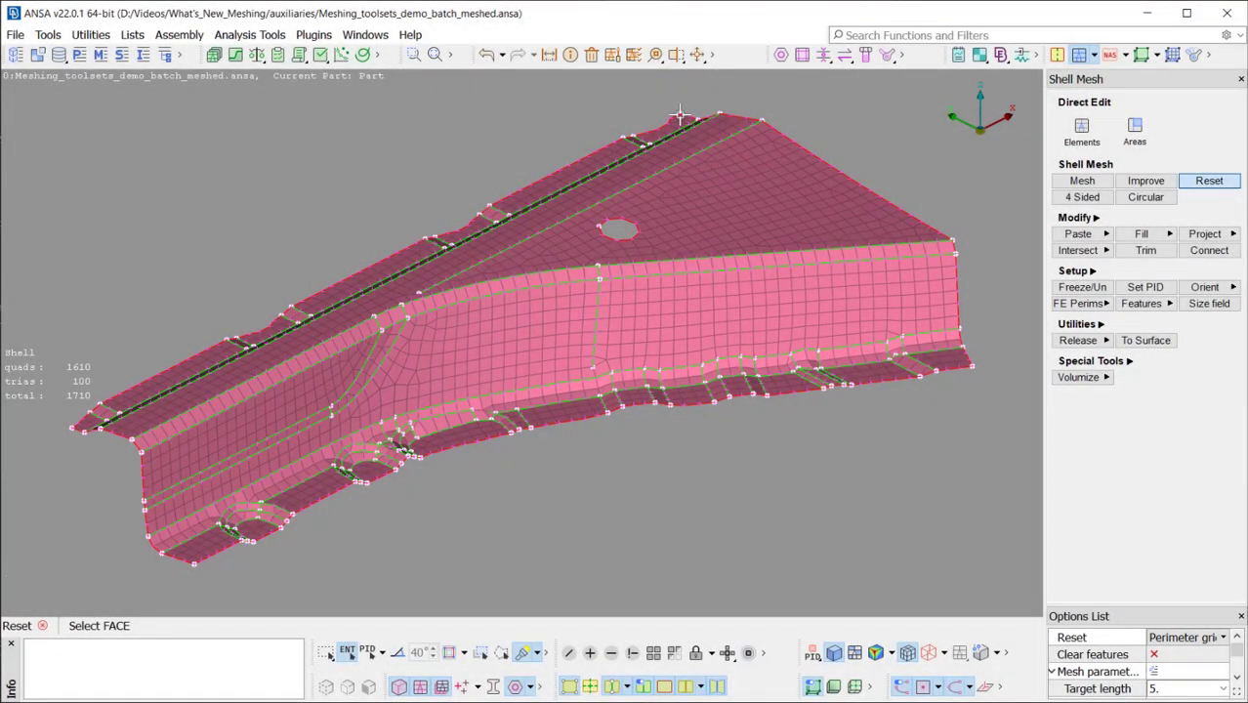
pyautogui.click(1080, 130)
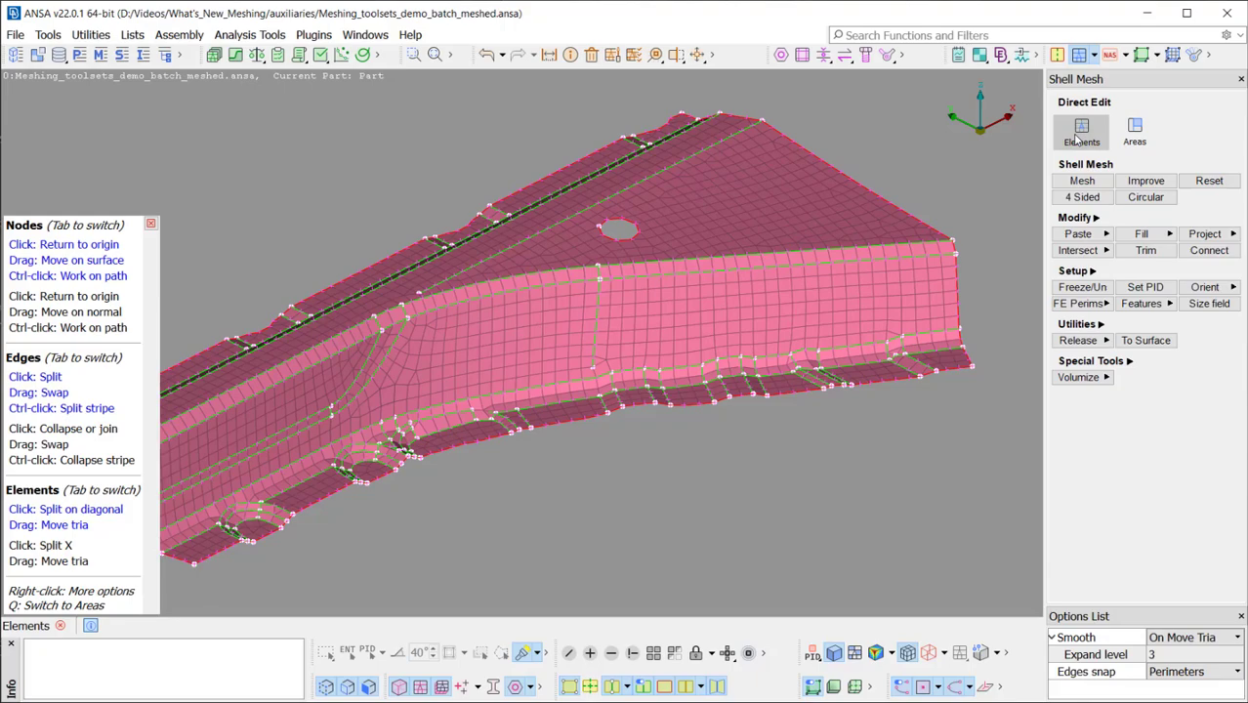
pyautogui.click(90, 627)
pyautogui.click(90, 627)
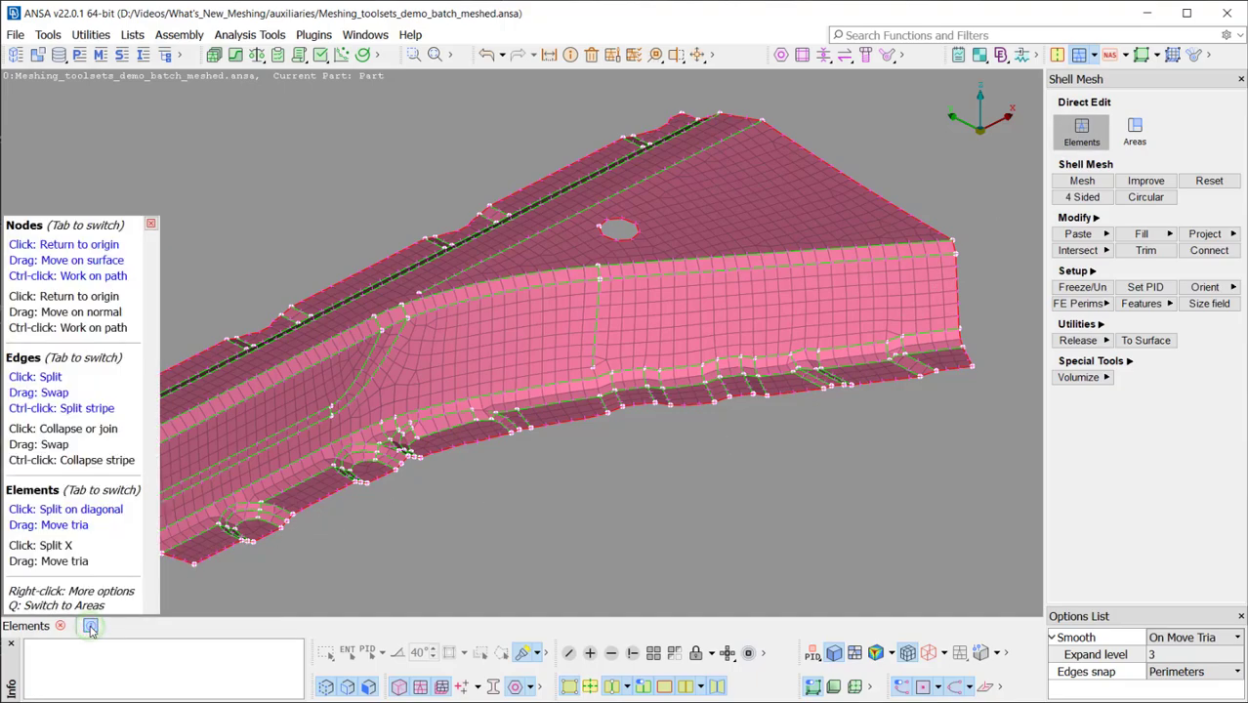
pyautogui.keyDown('ctrl'); pyautogui.moveTo(814, 410); pyautogui.dragTo(668, 454); pyautogui.keyUp('ctrl')
pyautogui.scroll(5, 768, 417)
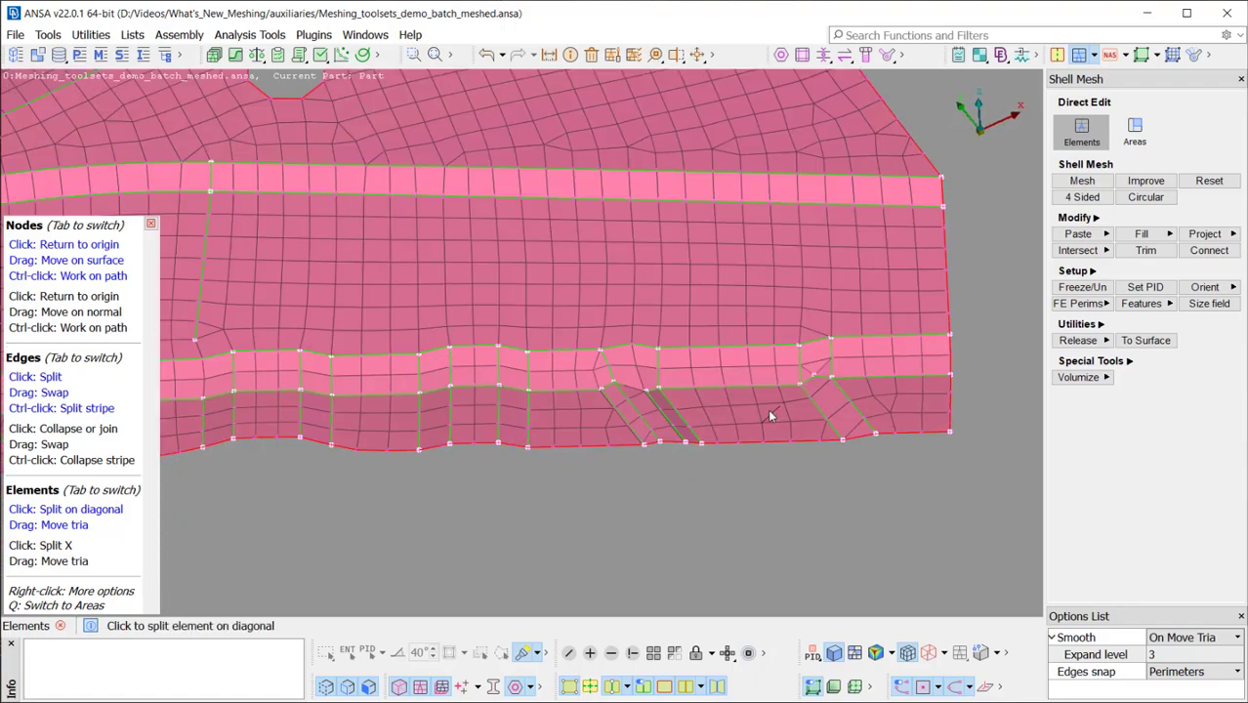
pyautogui.scroll(3, 757, 410)
pyautogui.keyDown('ctrl'); pyautogui.moveTo(758, 410); pyautogui.dragTo(663, 450); pyautogui.keyUp('ctrl')
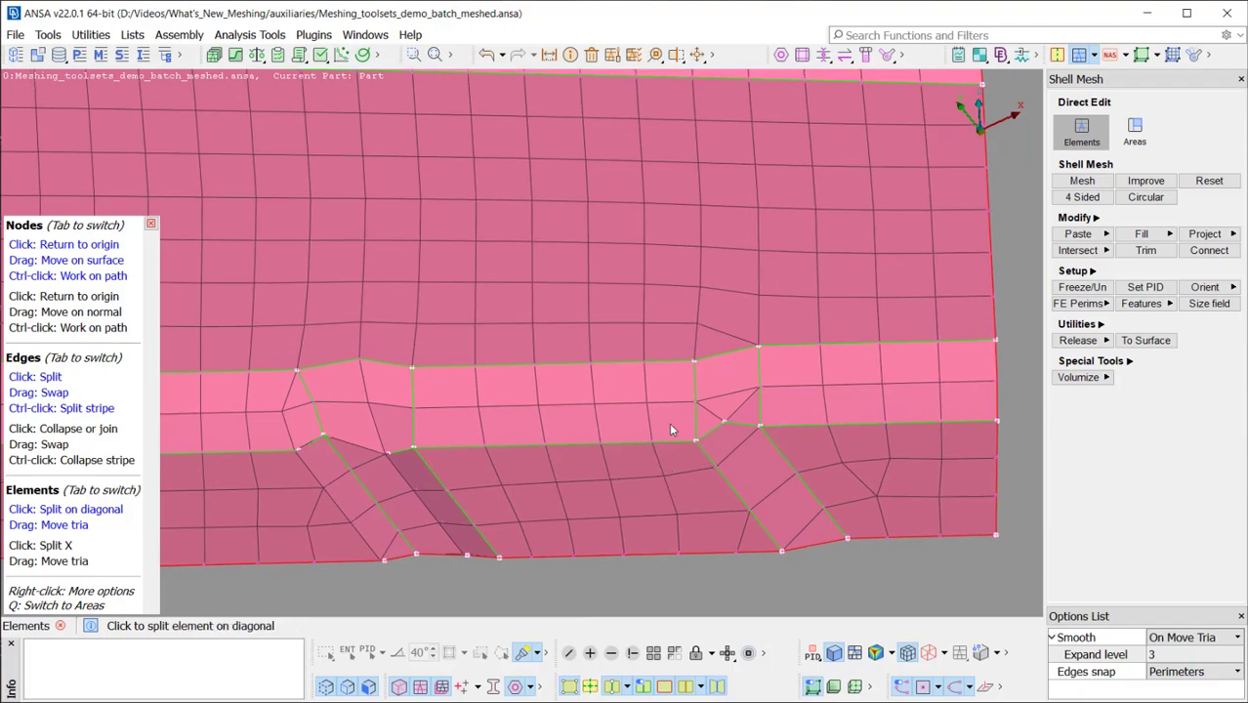
# Return a node to its origin, then slide a node across the surface.
pyautogui.rightClick(698, 288)
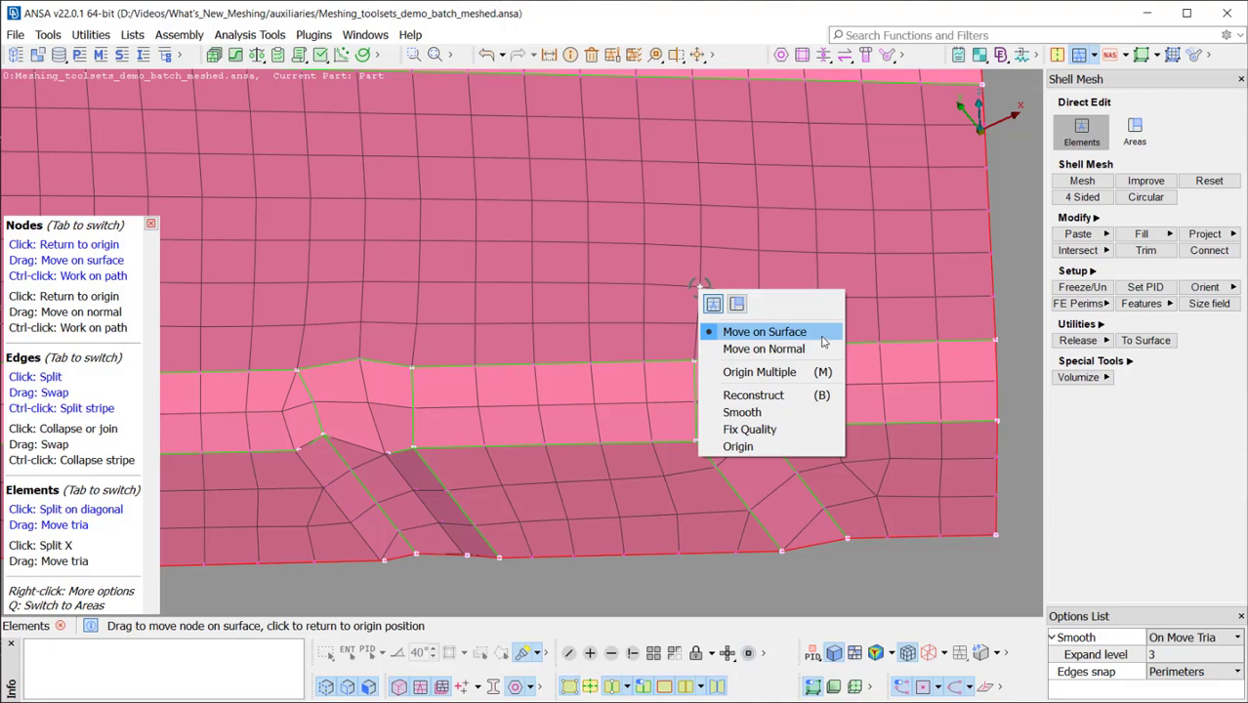
pyautogui.press('Tab')
pyautogui.press('Tab')
pyautogui.press('Tab')
pyautogui.press('Tab')
pyautogui.press('Tab')
pyautogui.press('Tab')
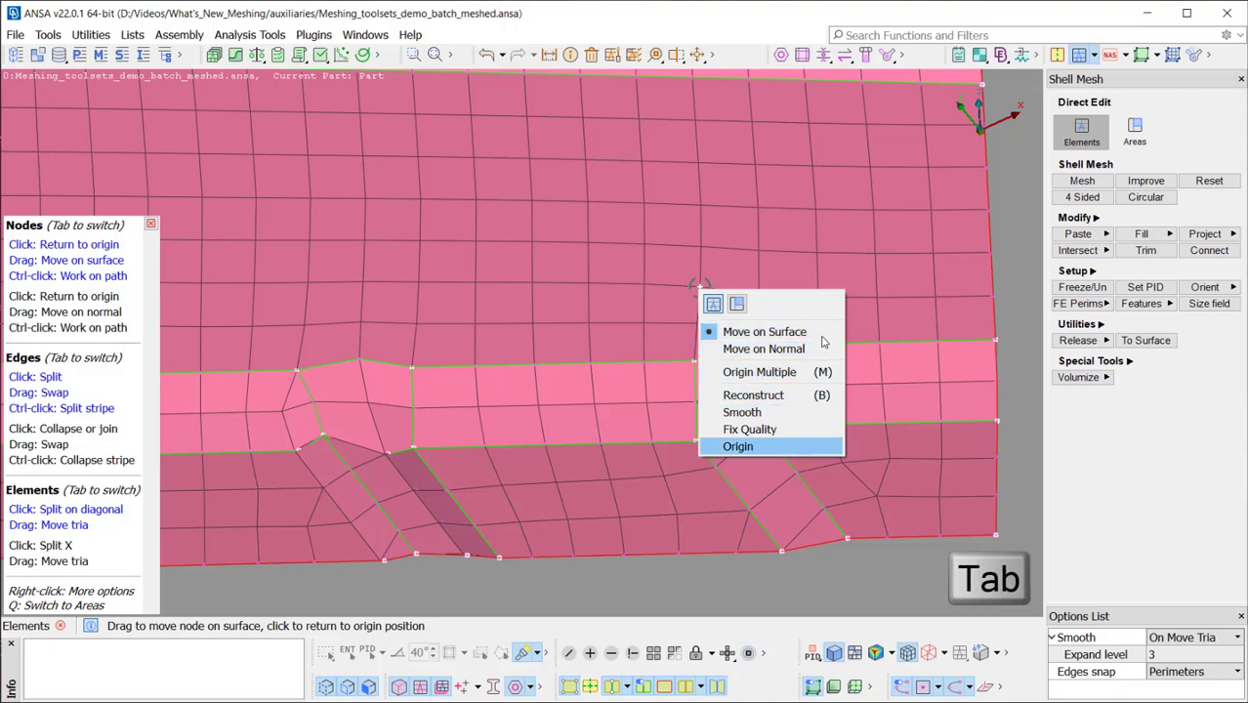
pyautogui.press('Return')
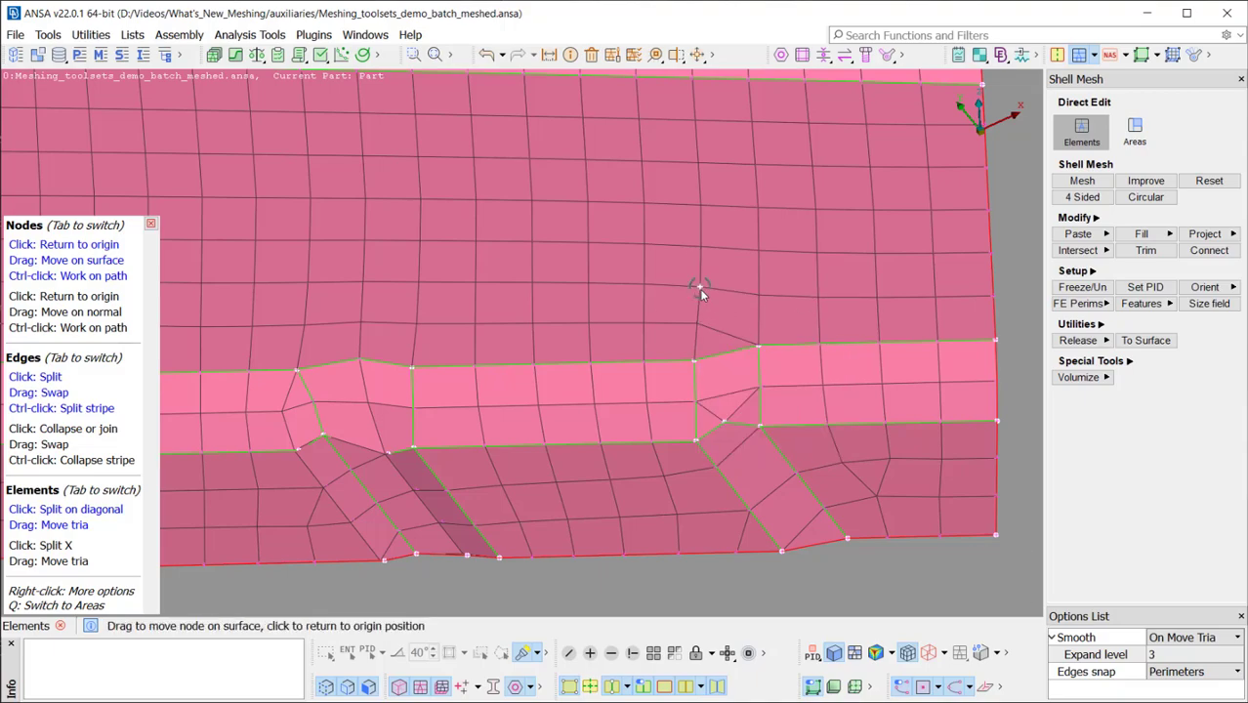
pyautogui.moveTo(701, 287); pyautogui.dragTo(758, 252)
# Bump and dent nodes along the normal, then restore them to flatten the web.
pyautogui.press('Tab')
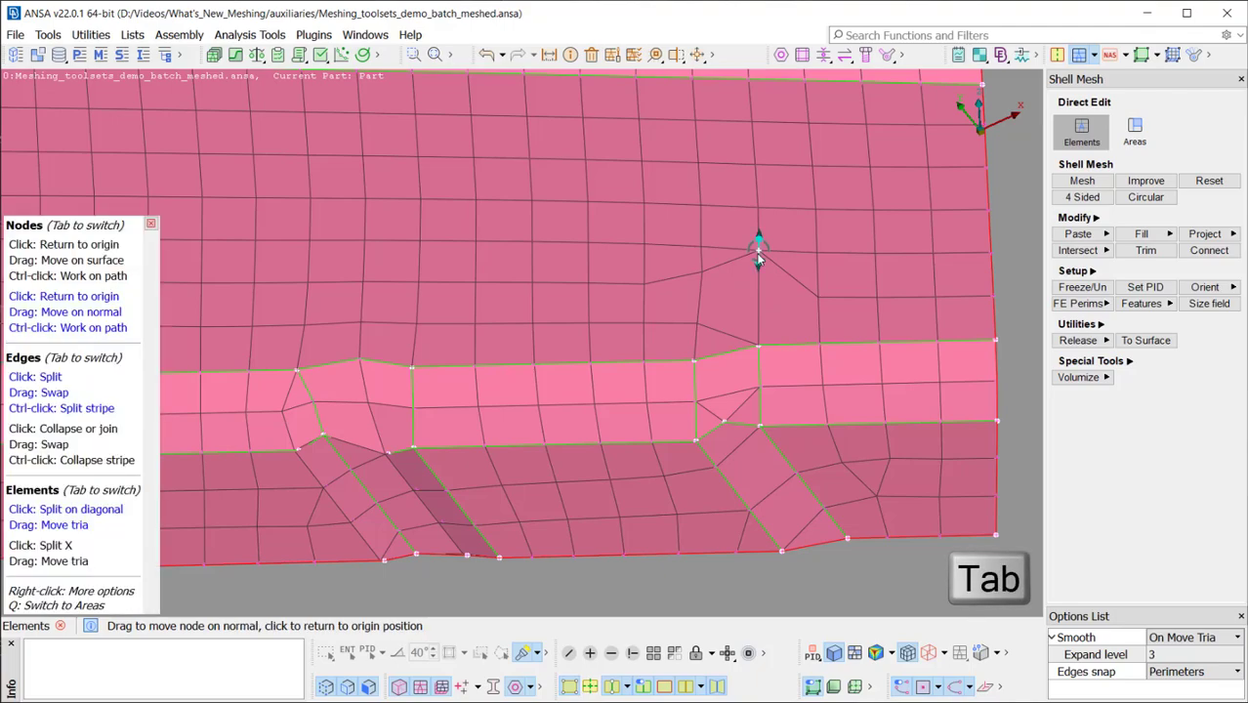
pyautogui.moveTo(758, 252); pyautogui.dragTo(758, 202)
pyautogui.moveTo(644, 201); pyautogui.dragTo(642, 239)
pyautogui.moveTo(587, 278); pyautogui.dragTo(586, 329)
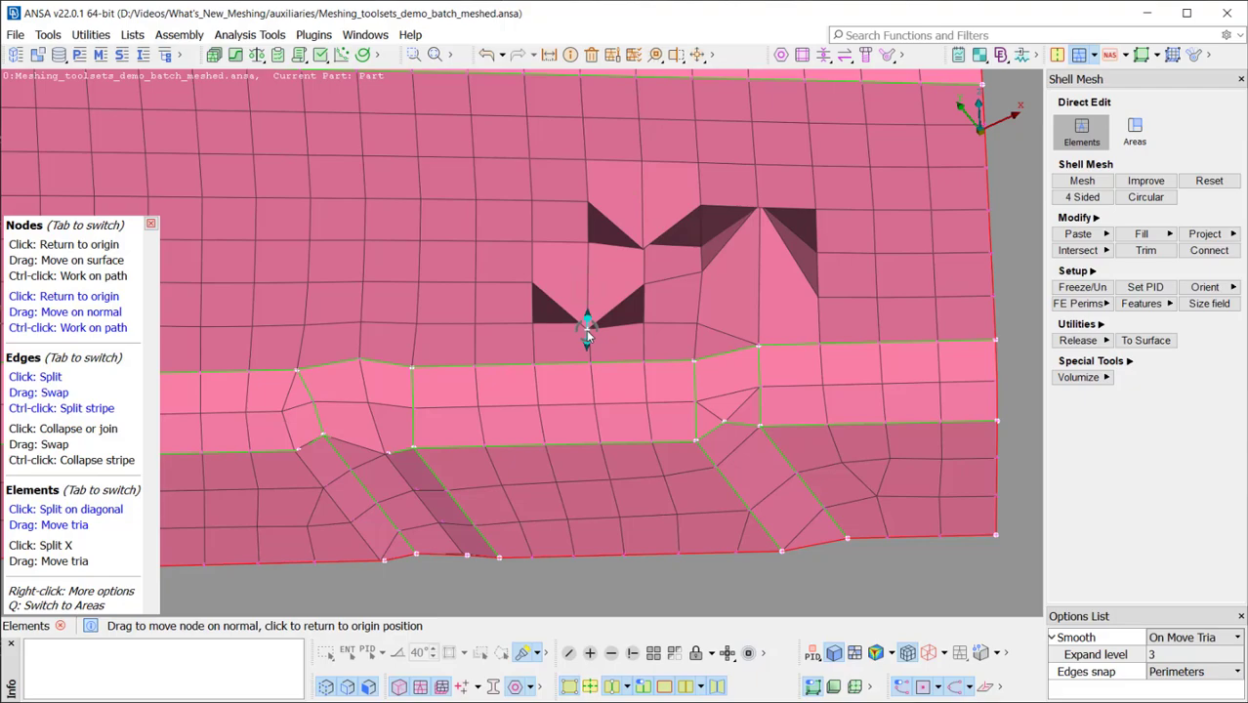
pyautogui.press('m')
pyautogui.moveTo(504, 159); pyautogui.dragTo(849, 389)
pyautogui.middleClick(850, 388)
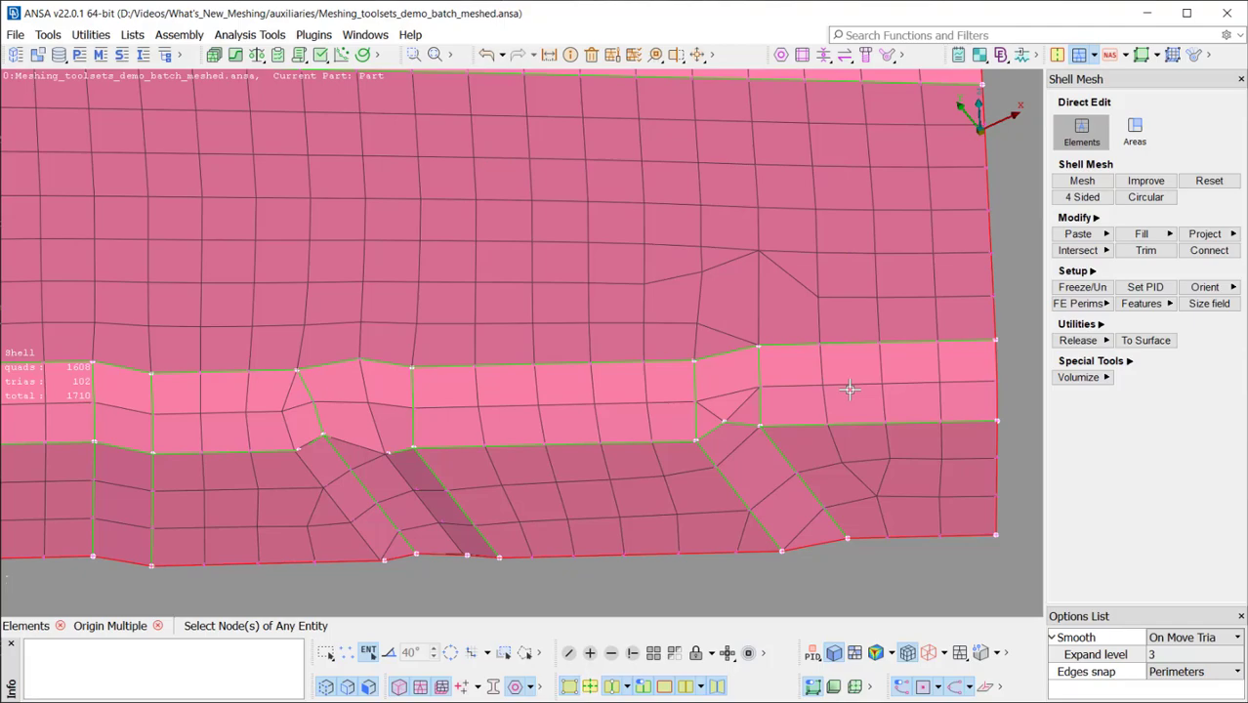
pyautogui.press('Escape')
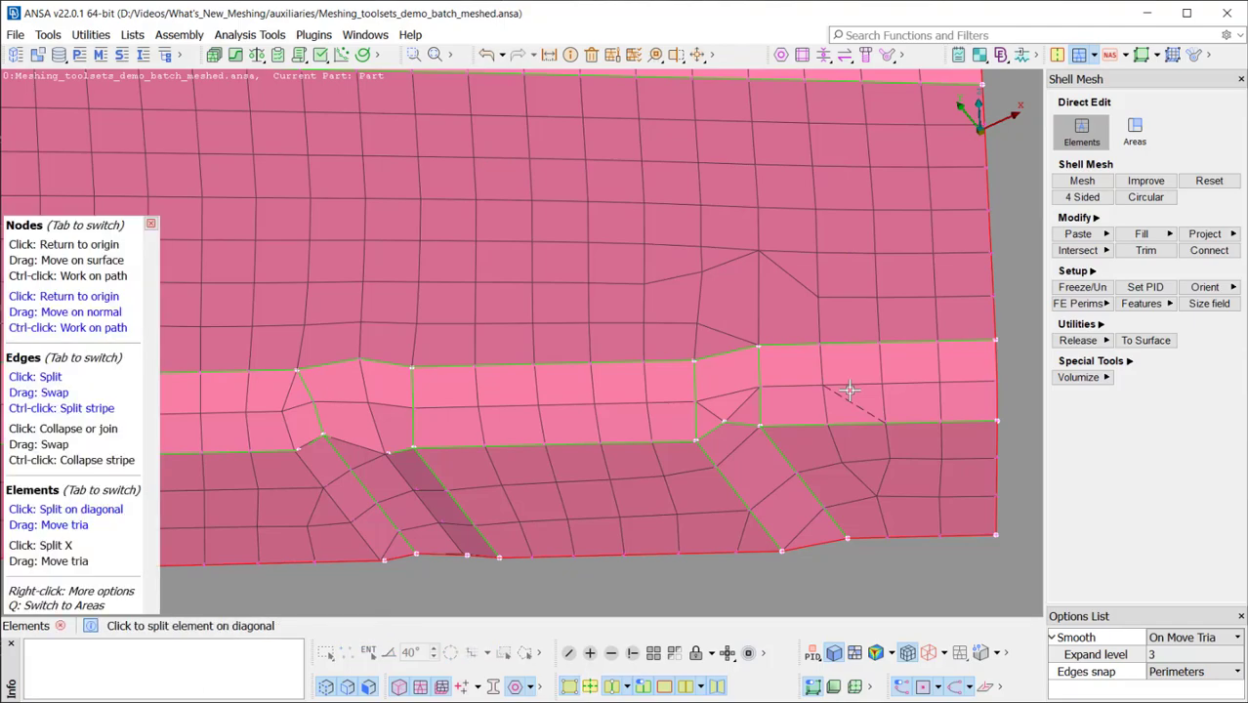
# Swap, stripe-split and join edges near the small triangles, giving 1614 quads and 101 trias.
pyautogui.rightClick(757, 303)
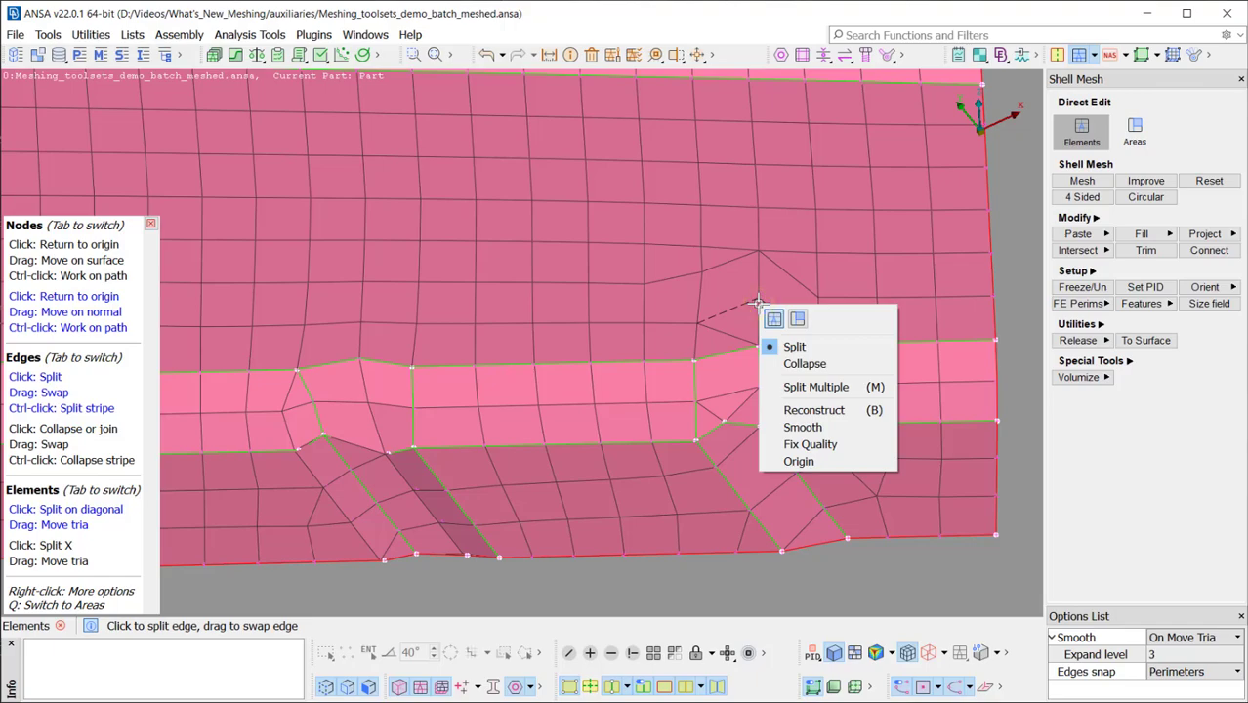
pyautogui.press('Escape')
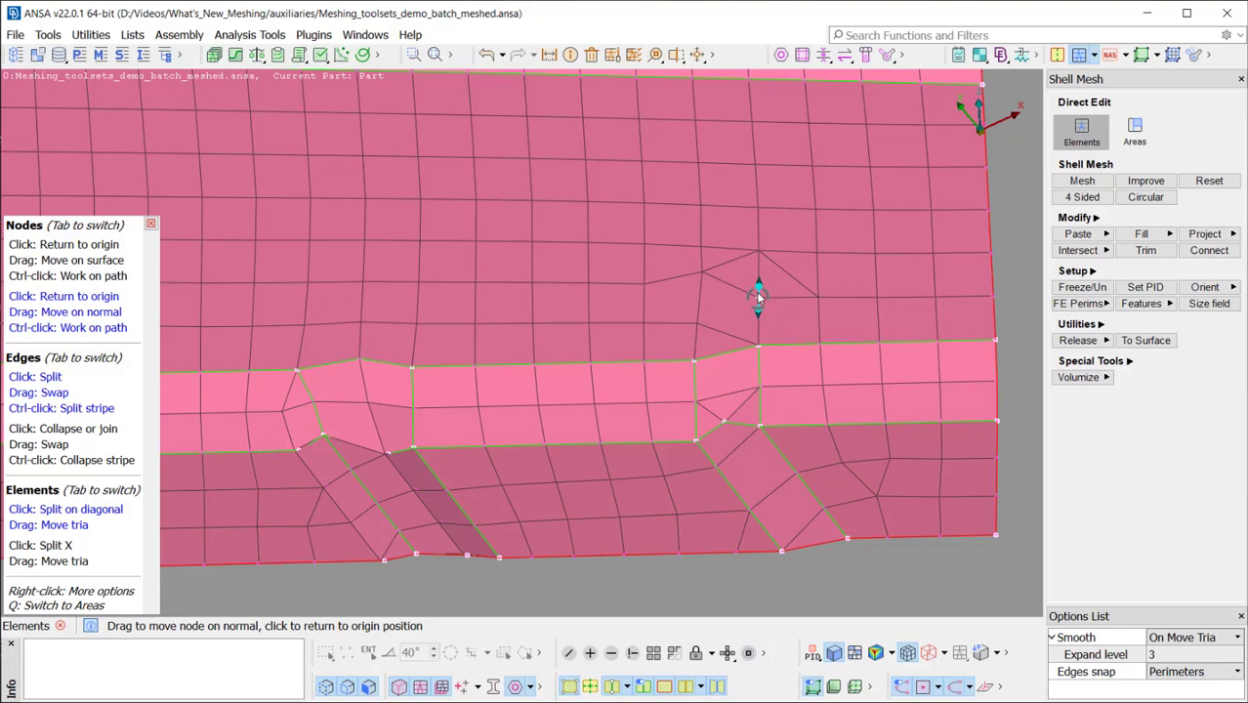
pyautogui.moveTo(726, 334)
pyautogui.mouseDown()
pyautogui.moveTo(737, 304)
pyautogui.moveTo(740, 316)
pyautogui.mouseUp()
pyautogui.keyDown('ctrl'); pyautogui.click(760, 323); pyautogui.keyUp('ctrl')
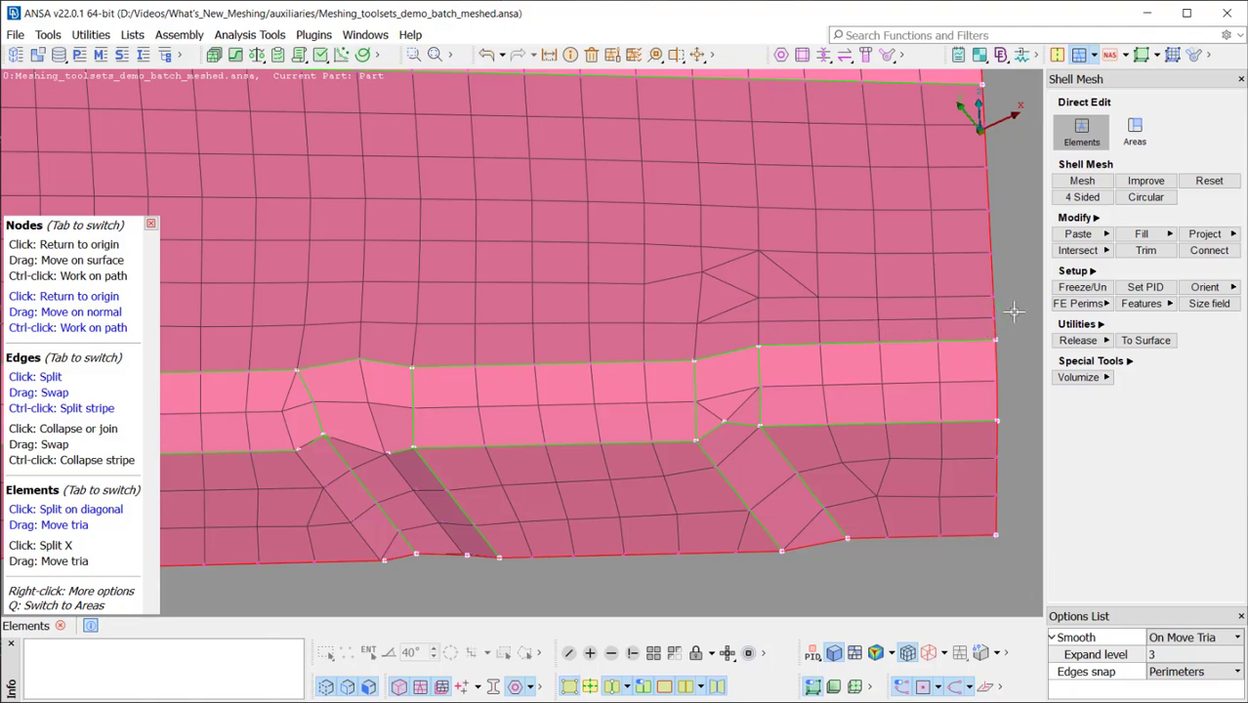
pyautogui.click(723, 314)
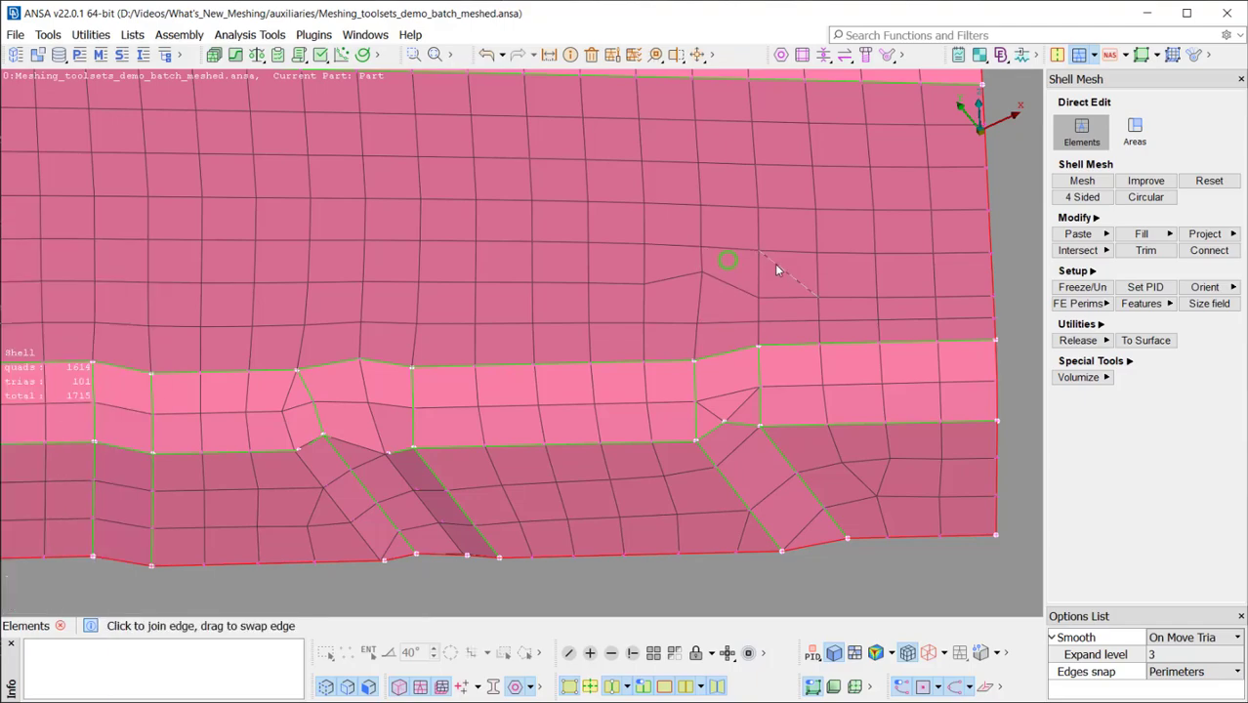
pyautogui.press('Tab')
pyautogui.press('Tab')
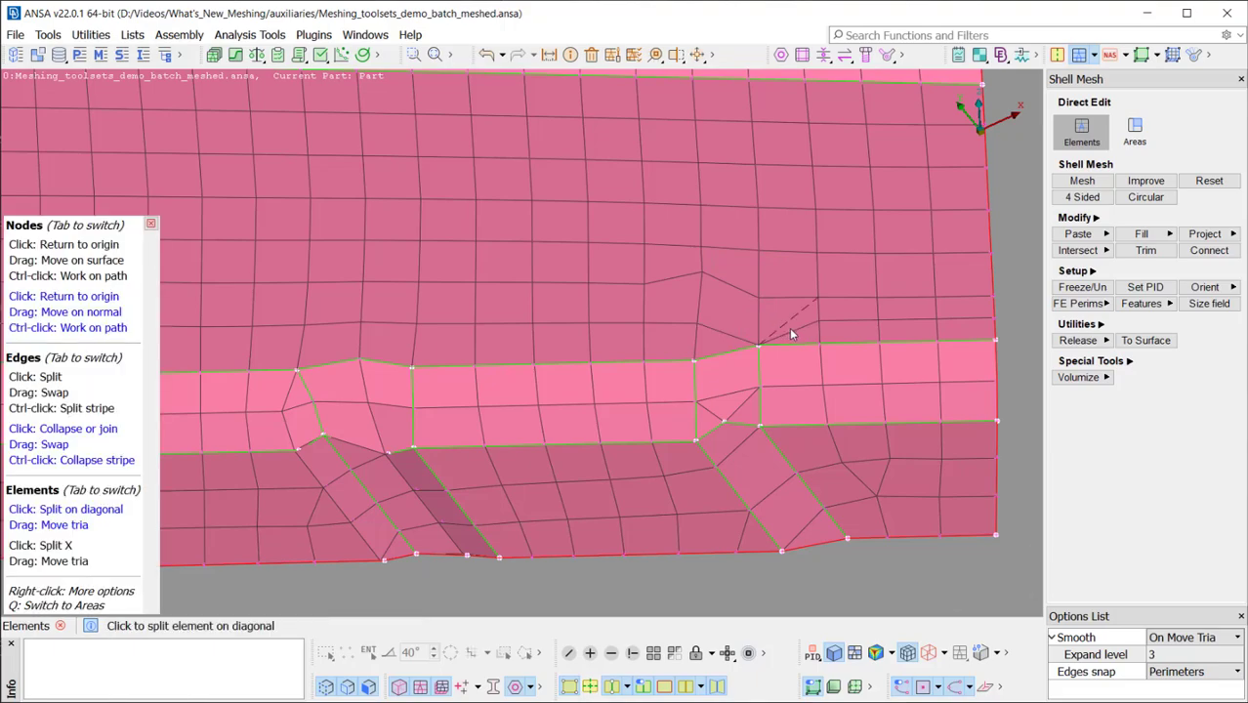
pyautogui.press('ctrl')
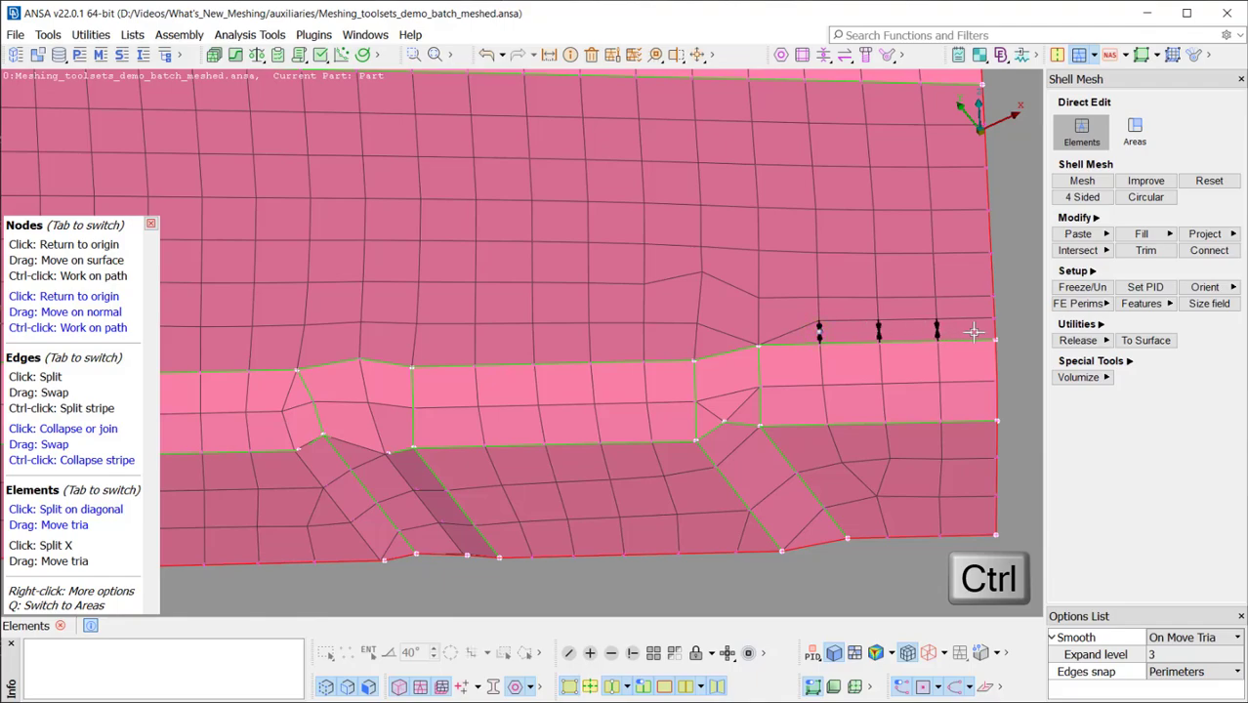
# Merge the triangle beside the flange into its neighbouring element.
pyautogui.rightClick(727, 261)
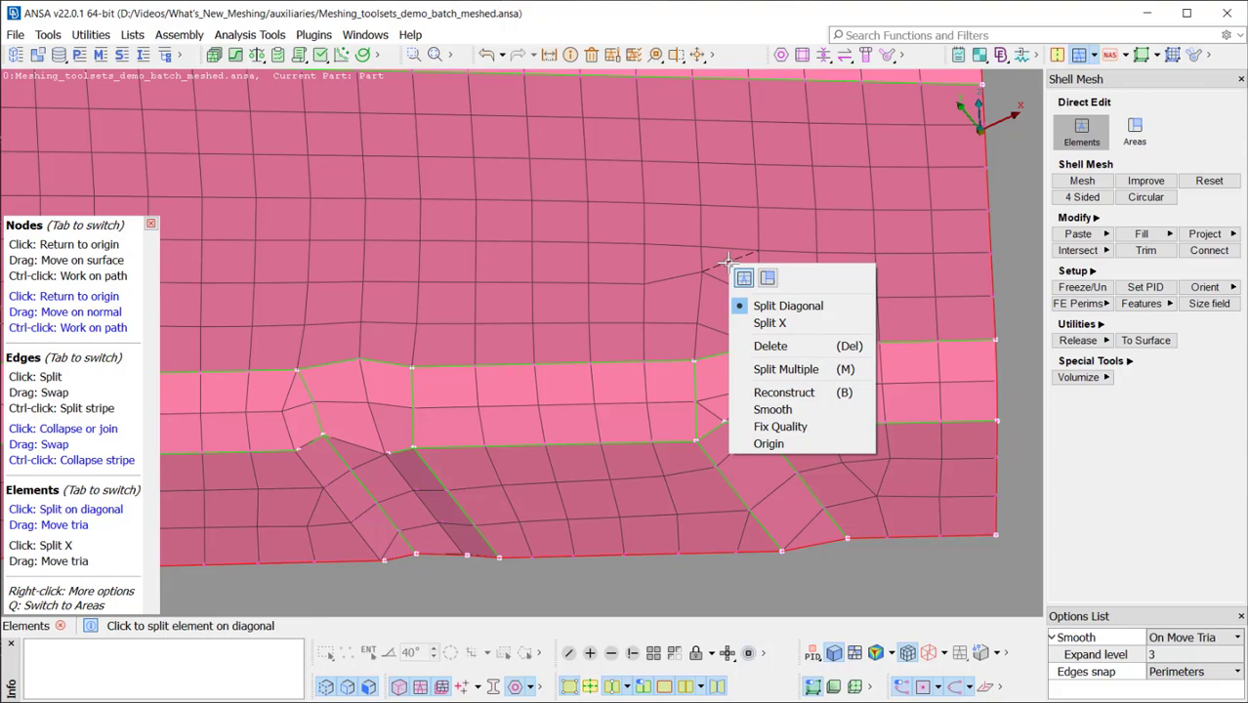
pyautogui.press('Escape')
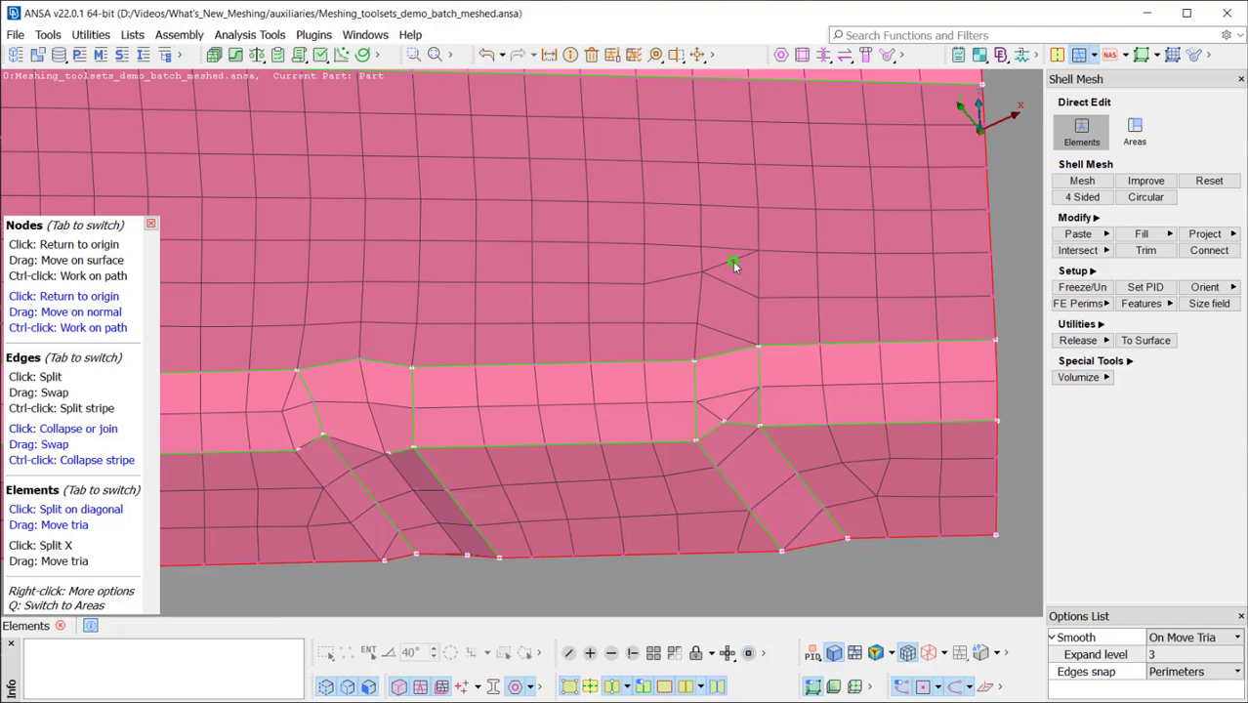
pyautogui.moveTo(734, 264); pyautogui.dragTo(766, 270)
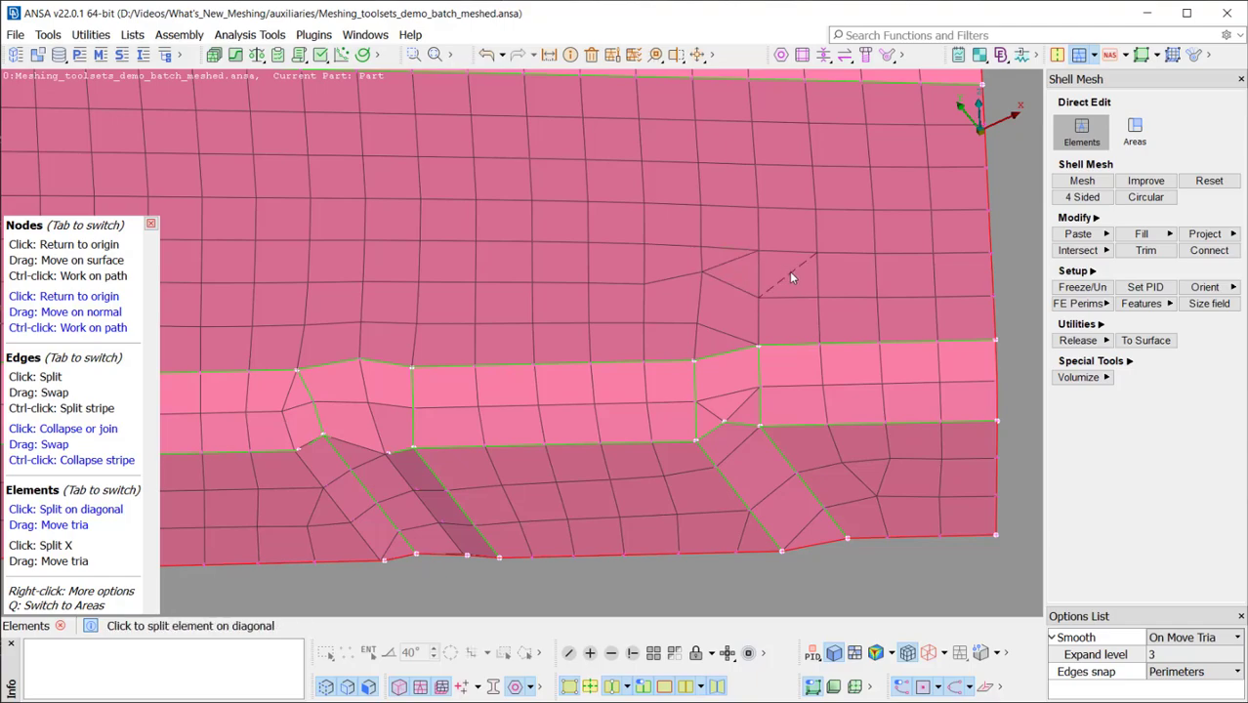
# Trial an X split into four triangles, undo it, and nudge another triangle toward the quad above.
pyautogui.press('Tab')
pyautogui.click(791, 274)
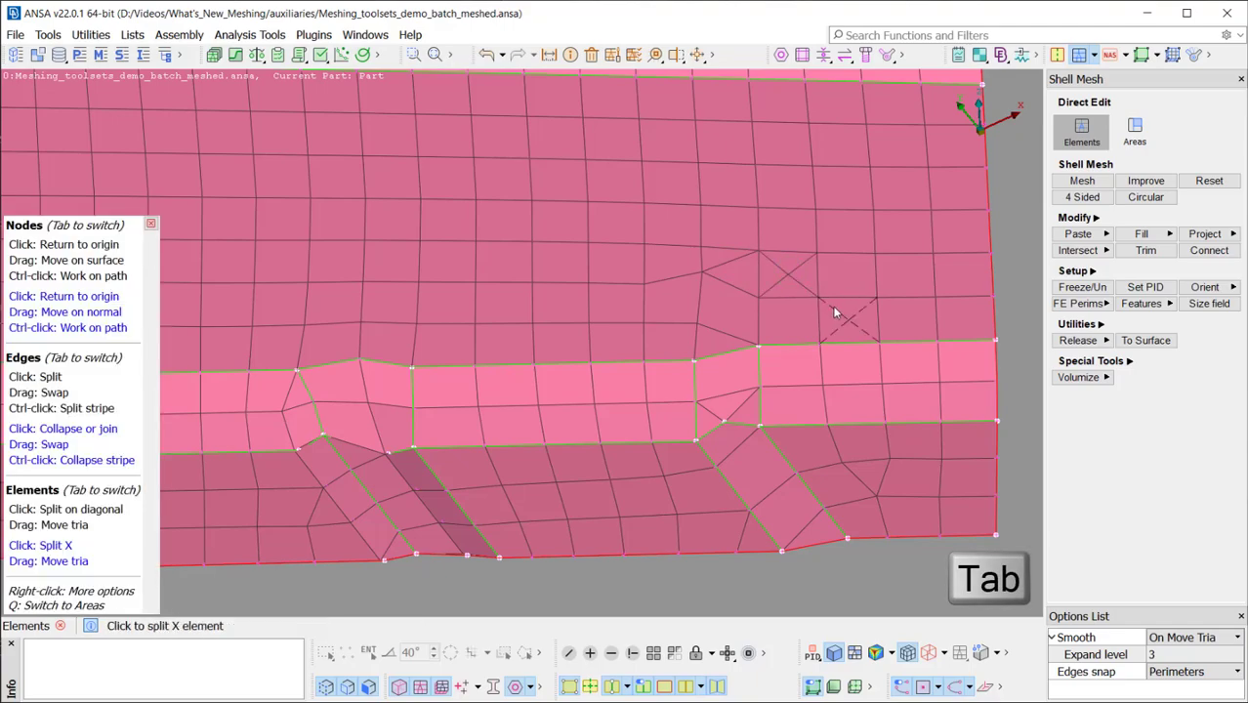
pyautogui.hotkey('ctrl', 'z')
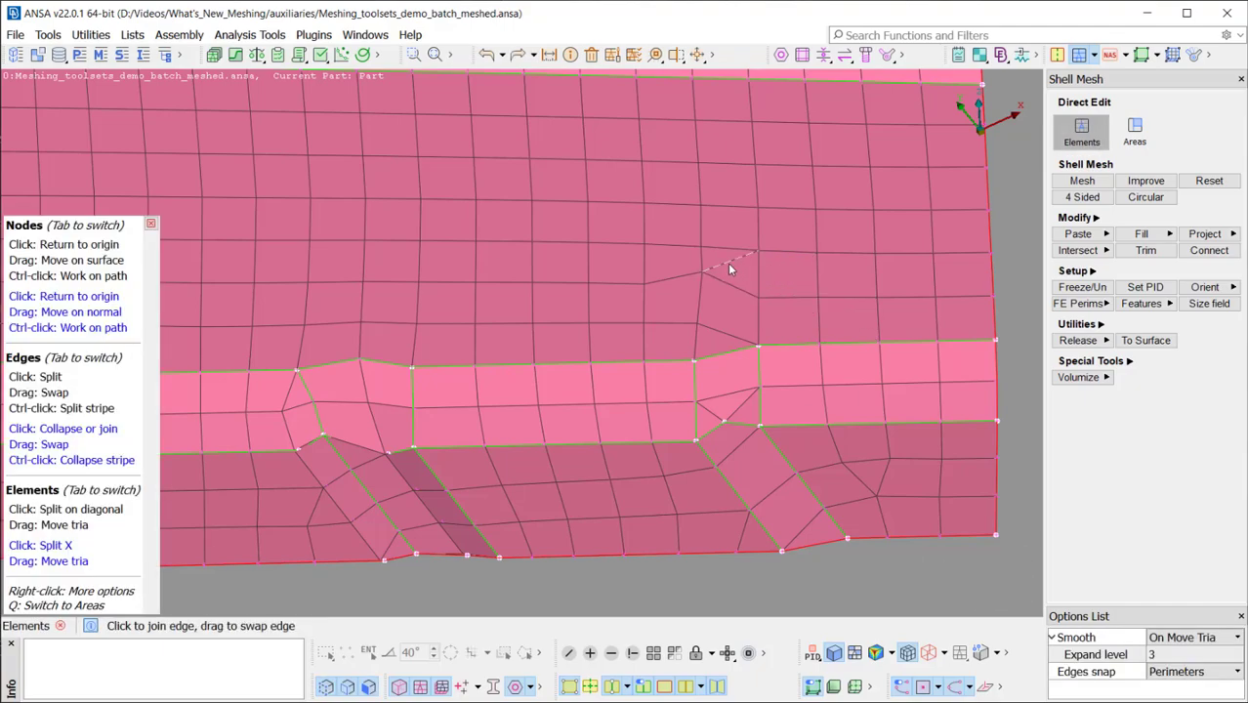
pyautogui.moveTo(710, 338)
pyautogui.mouseDown()
pyautogui.moveTo(724, 269)
pyautogui.moveTo(720, 342)
pyautogui.mouseUp()
pyautogui.rightClick(721, 343)
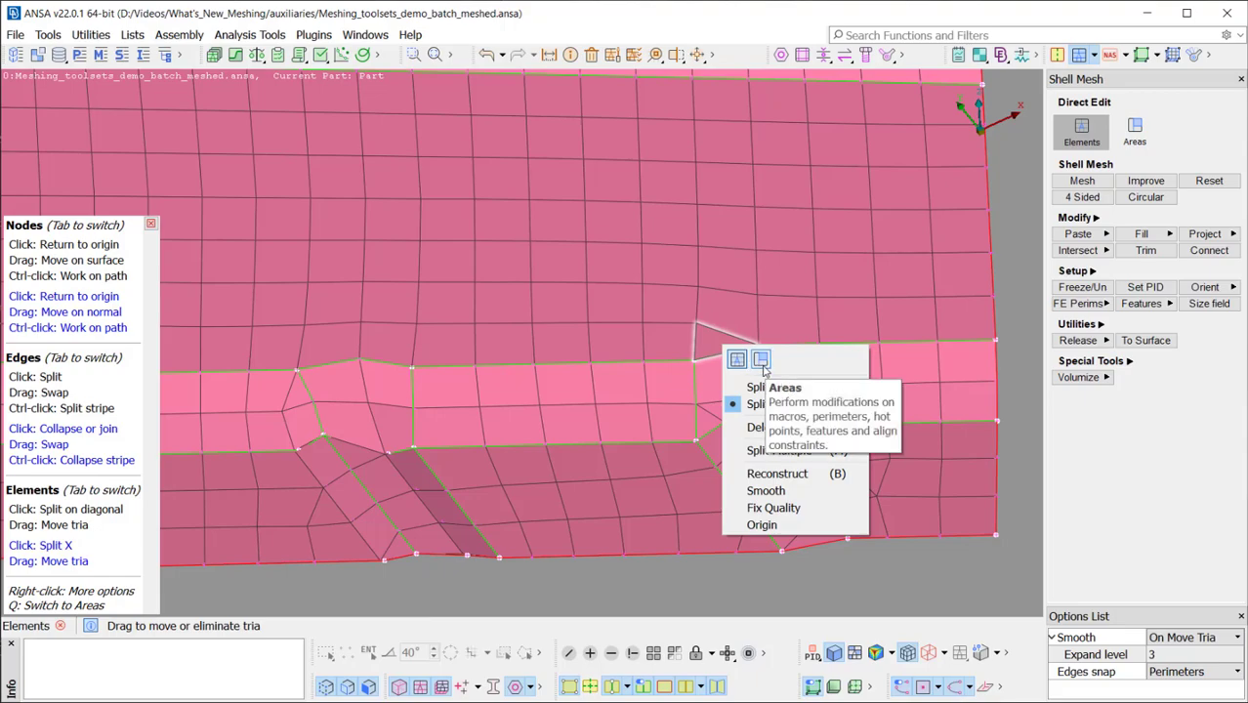
# Switch to area editing and slide a hot point down to cut a stripe, adding a bottom-edge hot point.
pyautogui.click(761, 362)
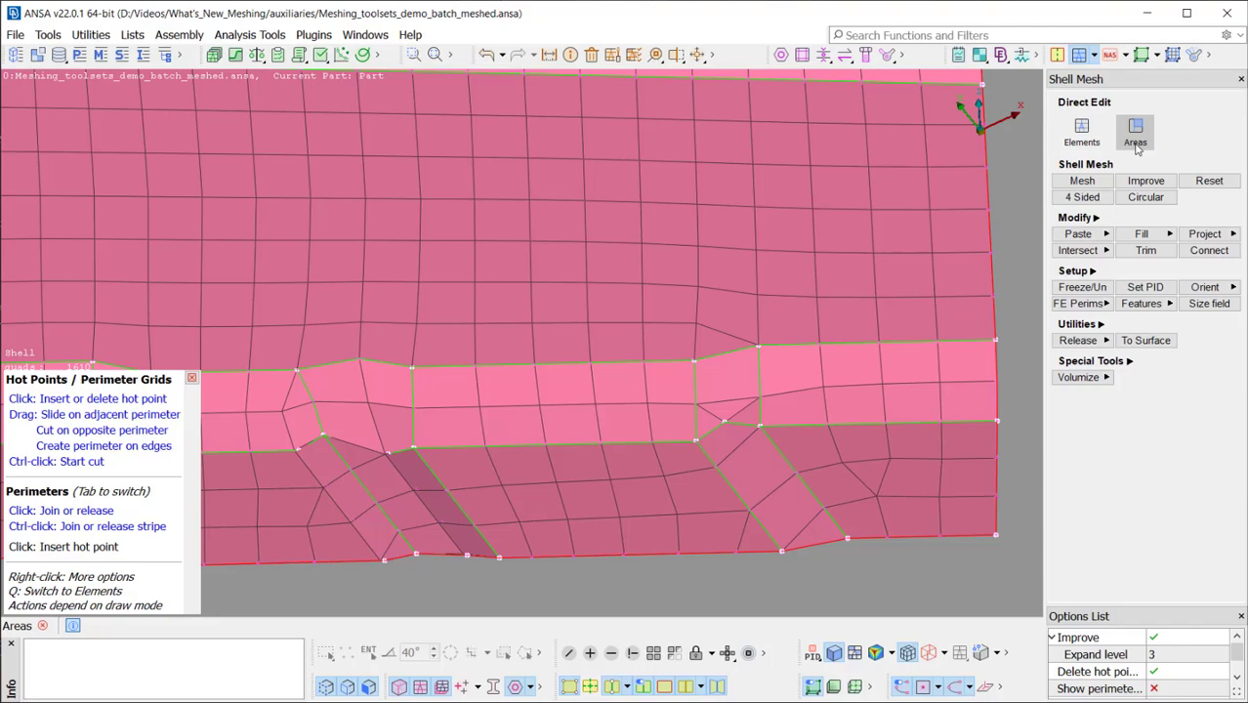
pyautogui.rightClick(722, 421)
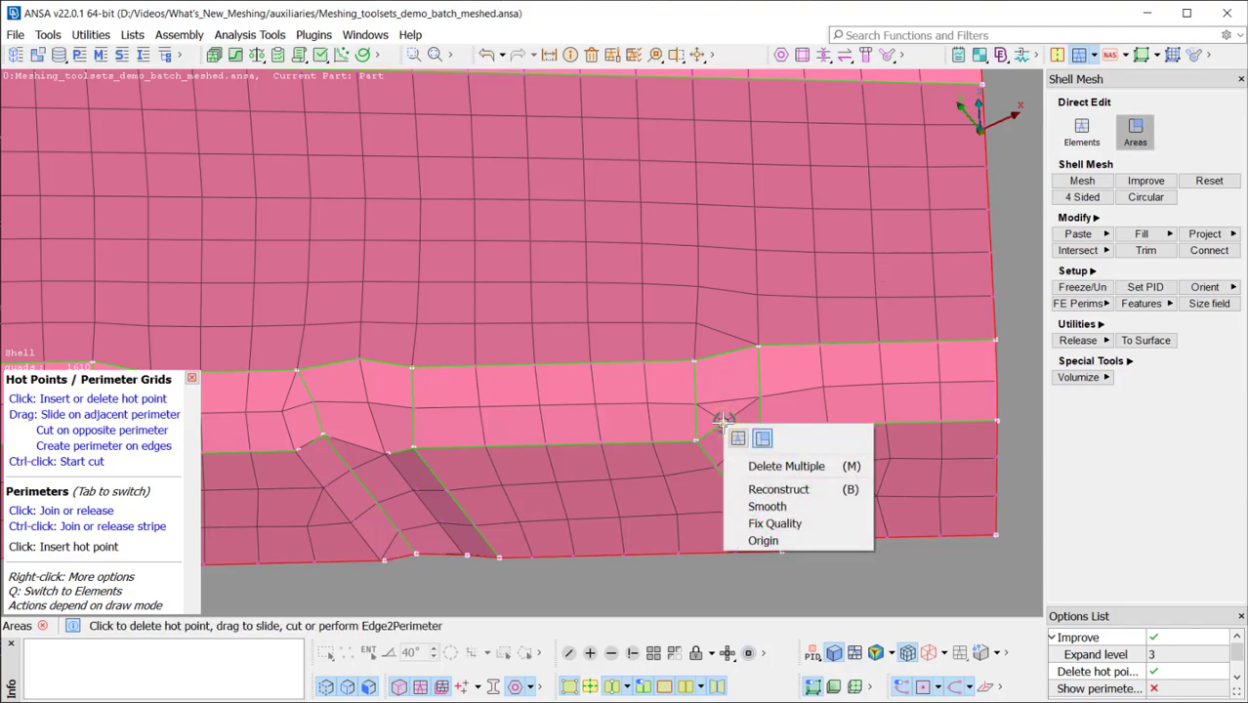
pyautogui.press('Escape')
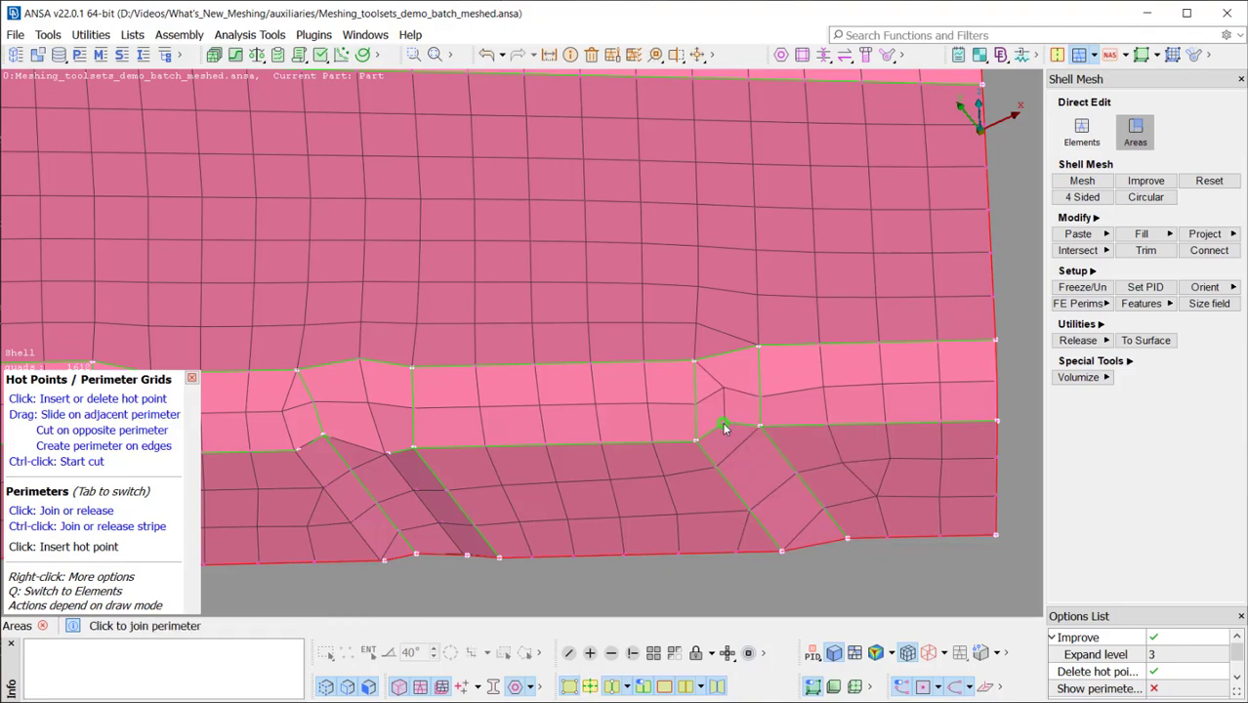
pyautogui.moveTo(721, 424); pyautogui.dragTo(736, 555)
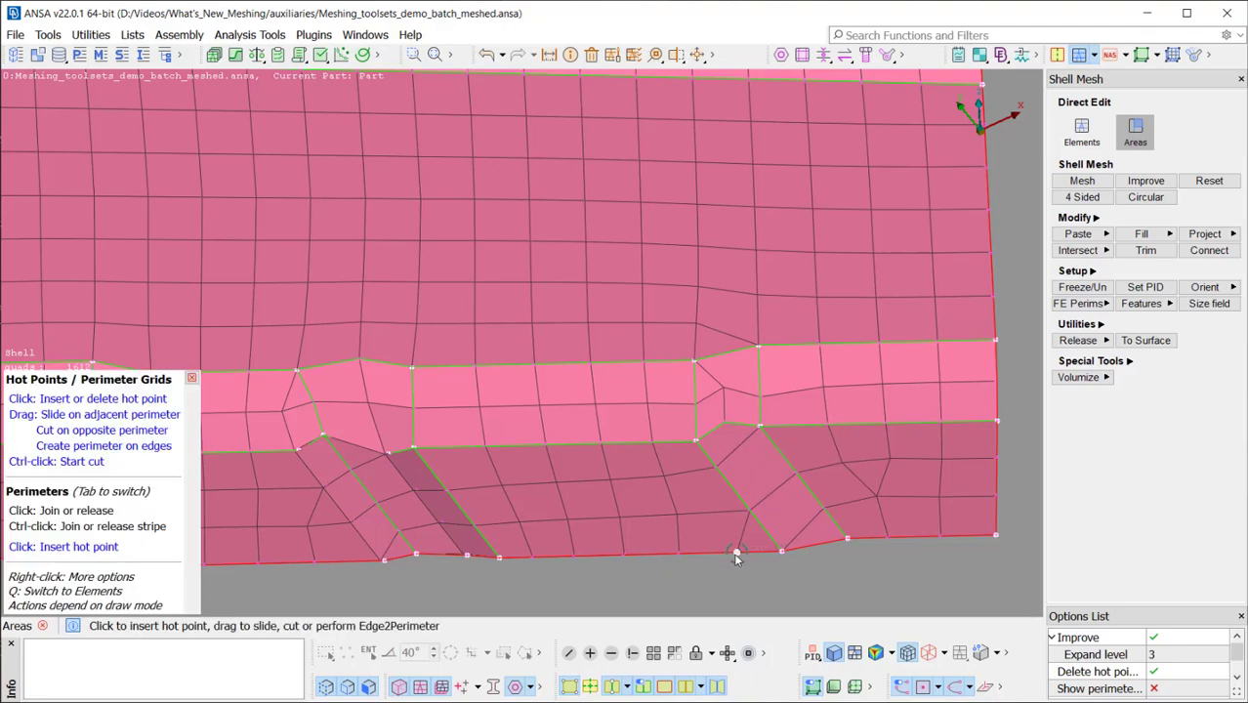
pyautogui.click(679, 554)
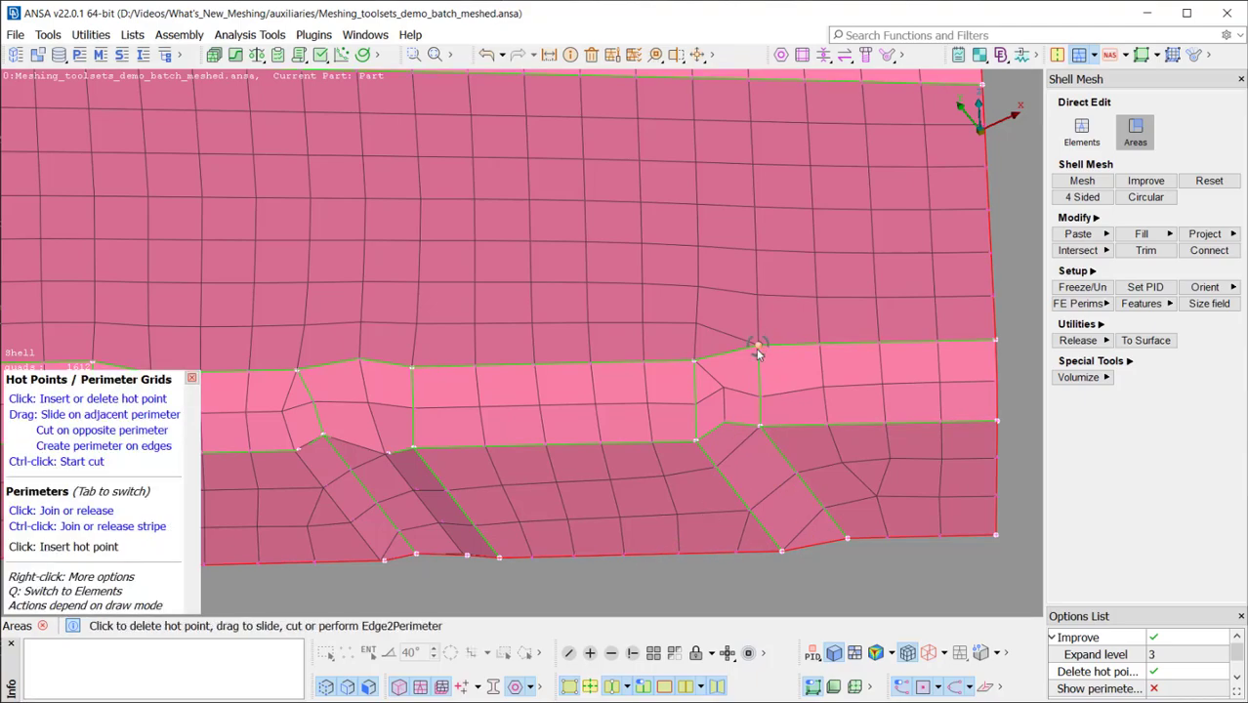
# Cut new vertical perimeters from the fillet and flange hot point up to the top edge.
pyautogui.moveTo(756, 347); pyautogui.dragTo(765, 78)
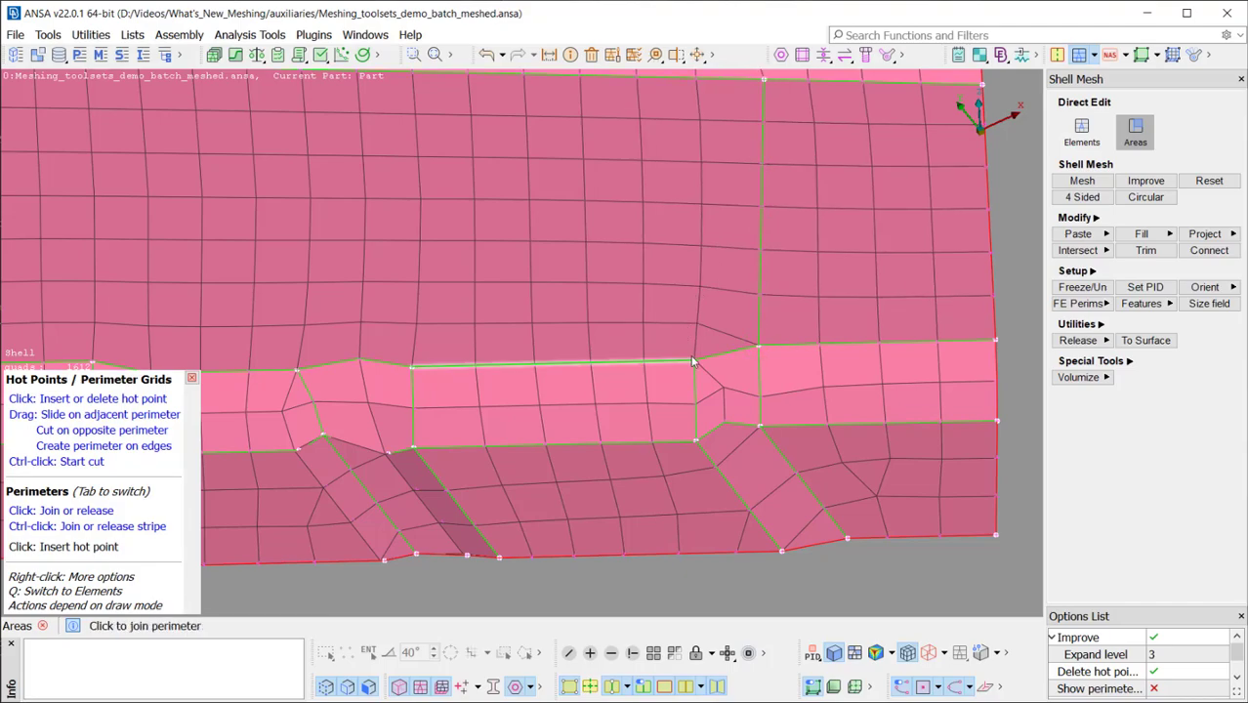
pyautogui.moveTo(693, 360); pyautogui.dragTo(699, 306)
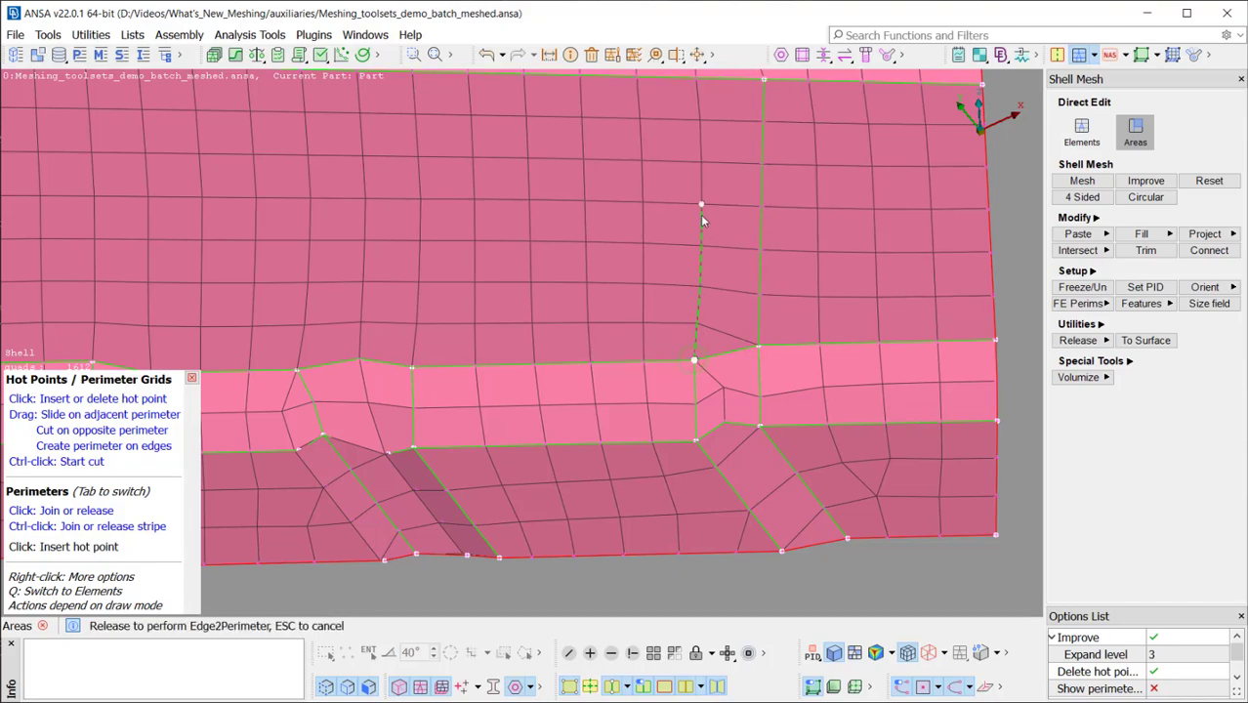
pyautogui.moveTo(700, 213); pyautogui.dragTo(701, 210)
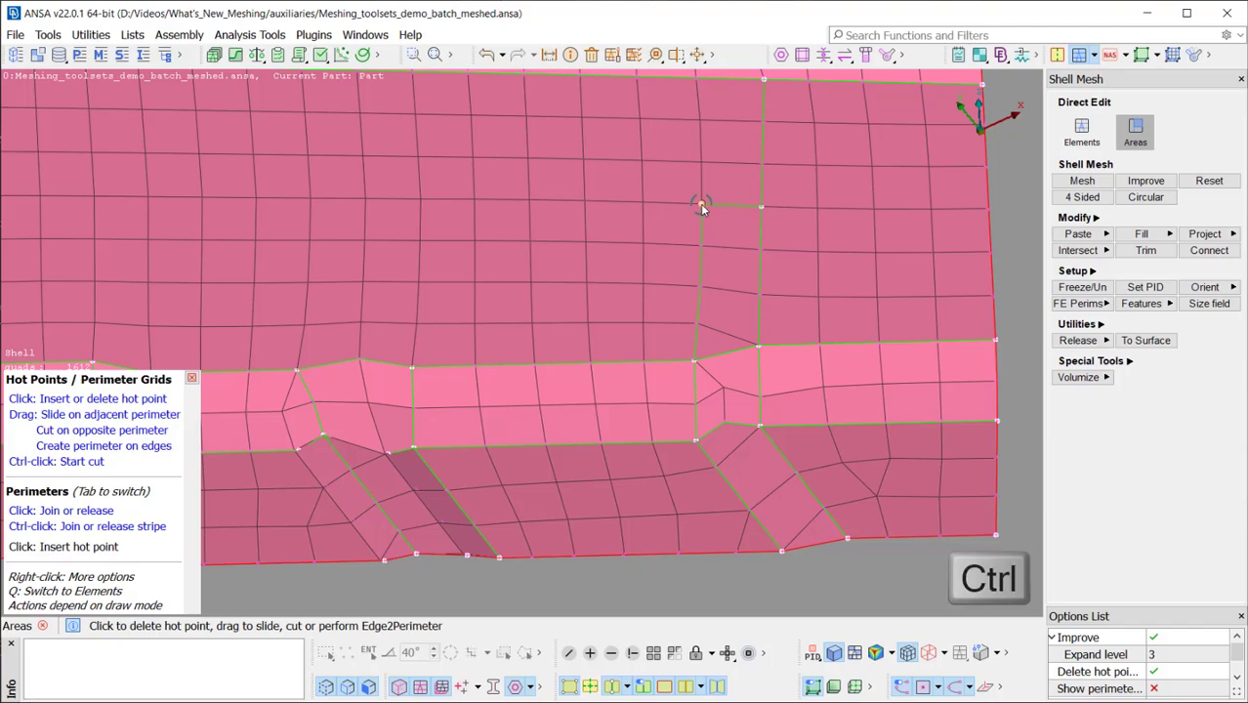
pyautogui.keyDown('ctrl'); pyautogui.click(700, 204); pyautogui.keyUp('ctrl')
pyautogui.keyDown('ctrl'); pyautogui.click(703, 78); pyautogui.keyUp('ctrl')
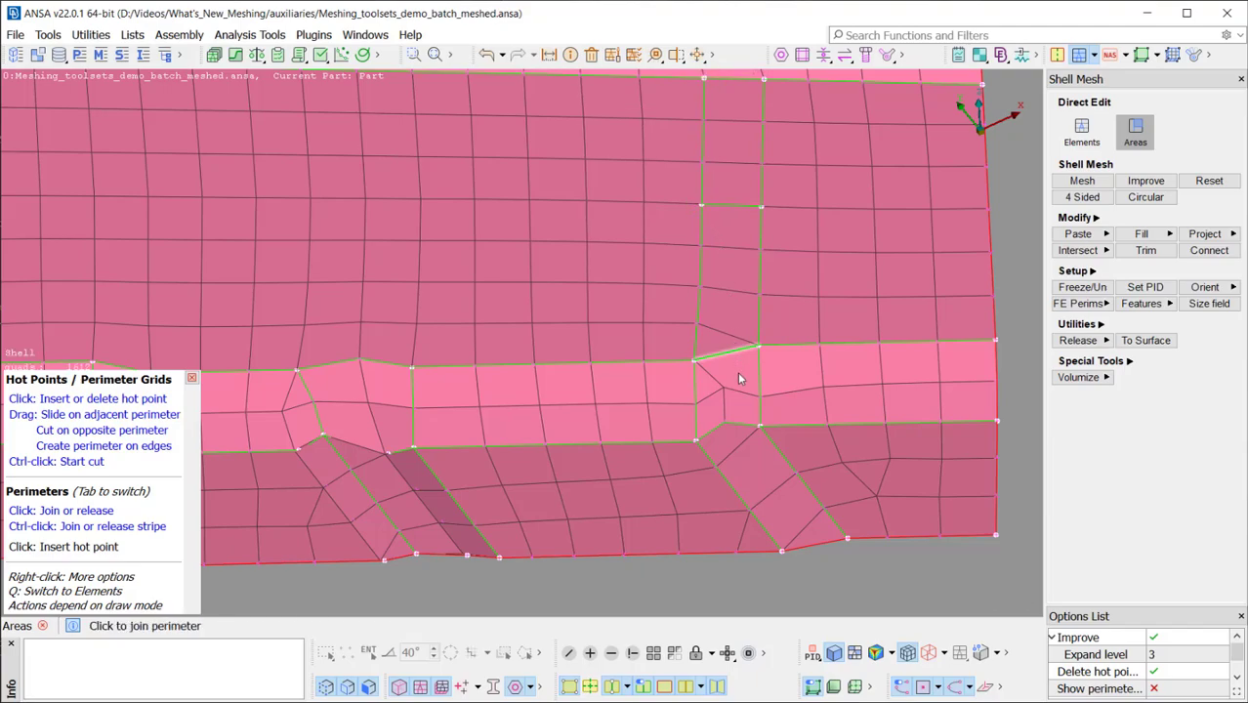
# Decrease the node count on the short diagonal perimeter.
pyautogui.rightClick(727, 419)
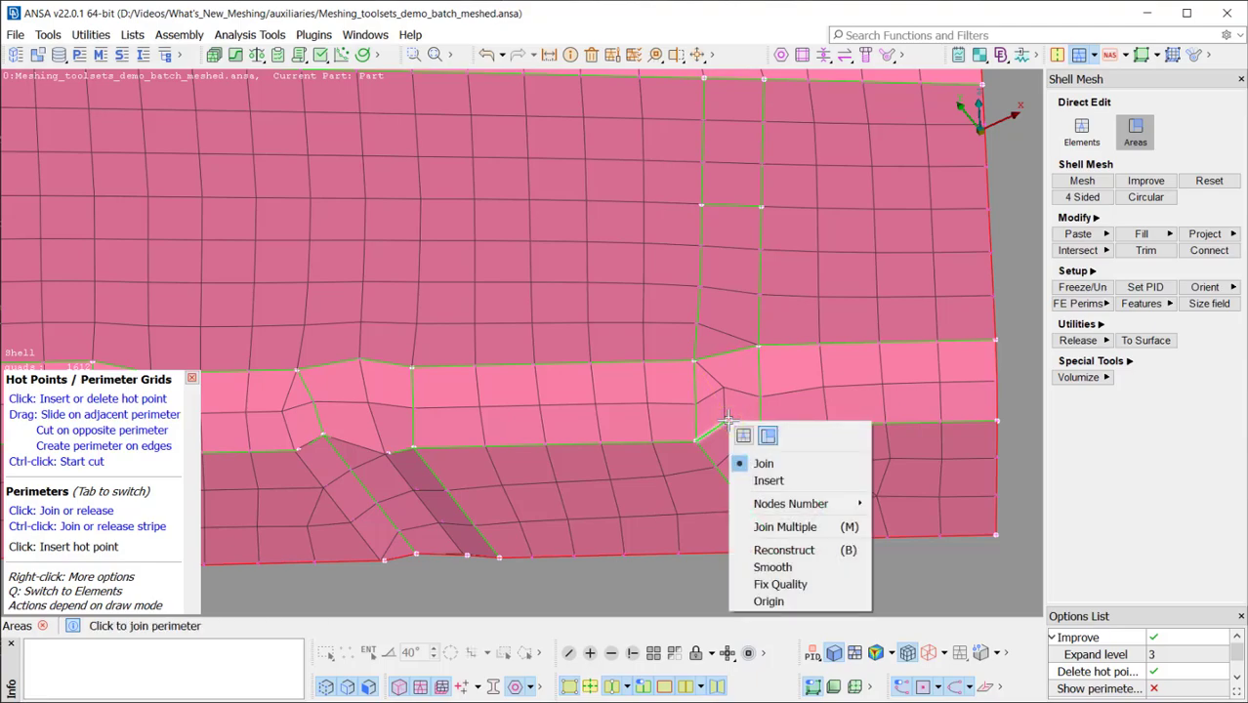
pyautogui.moveTo(835, 511)
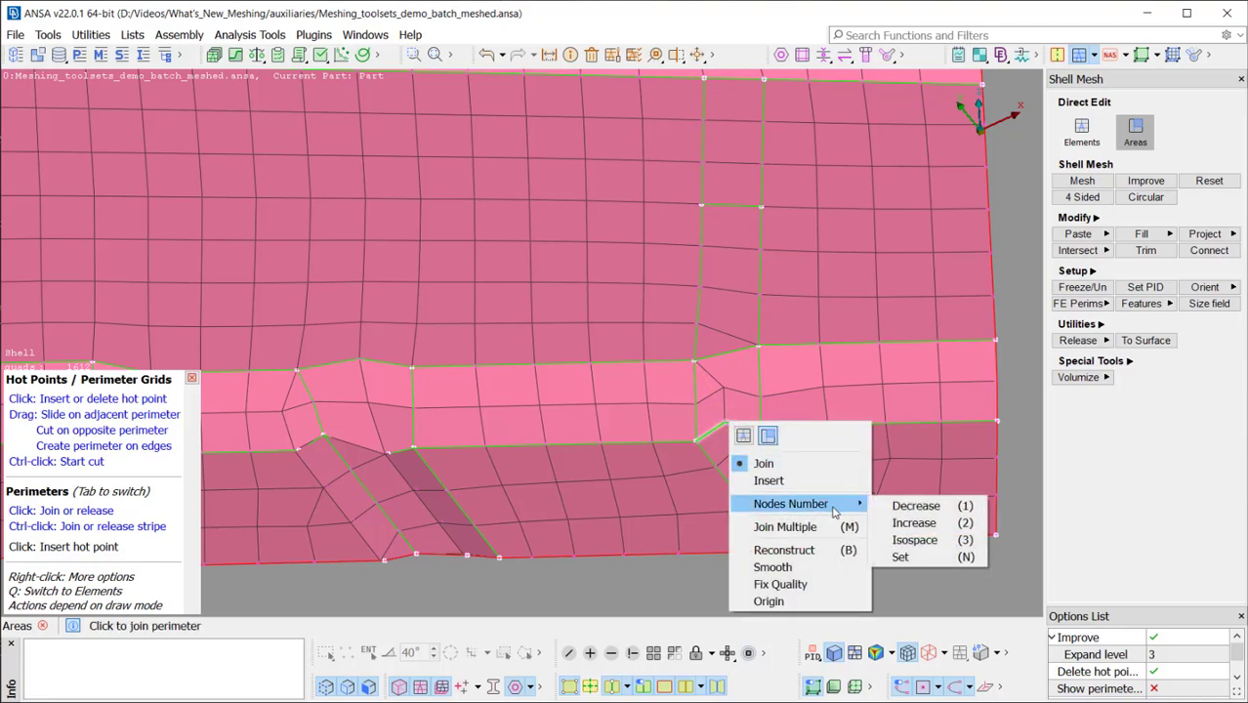
pyautogui.click(884, 507)
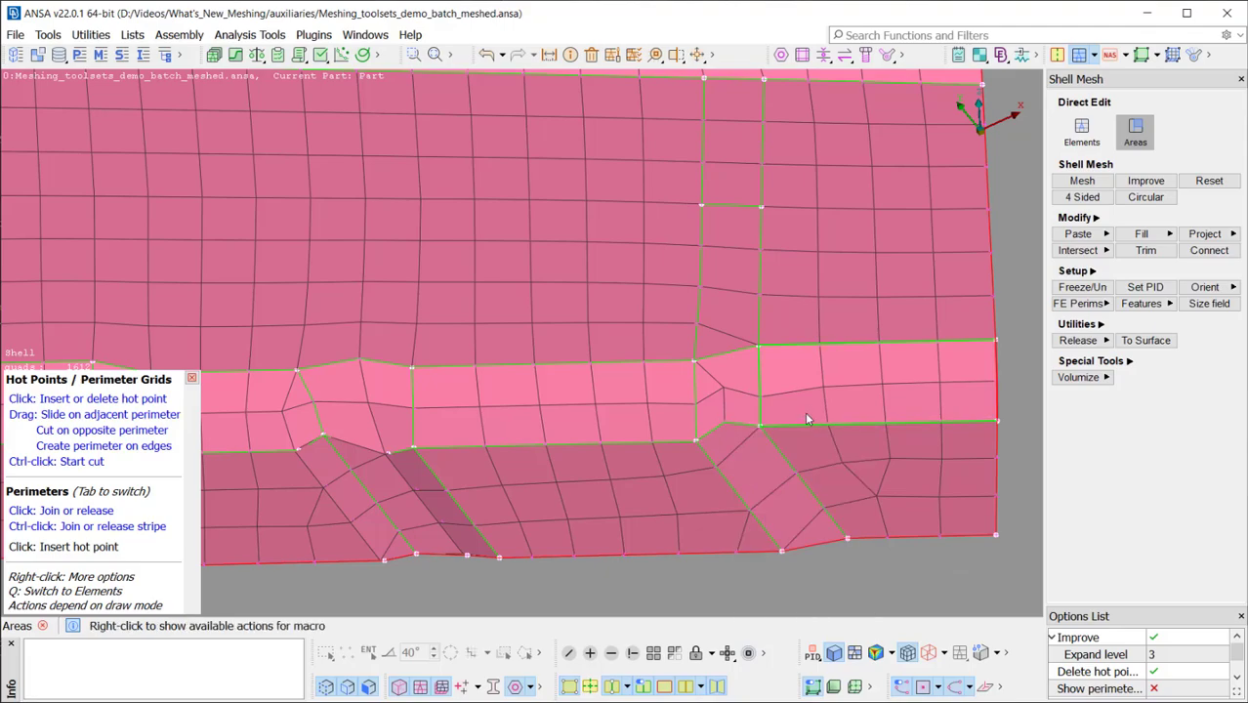
# Join away the horizontal, vertical and doubled diagonal perimeters, then cut a diagonal to the right edge.
pyautogui.click(732, 206)
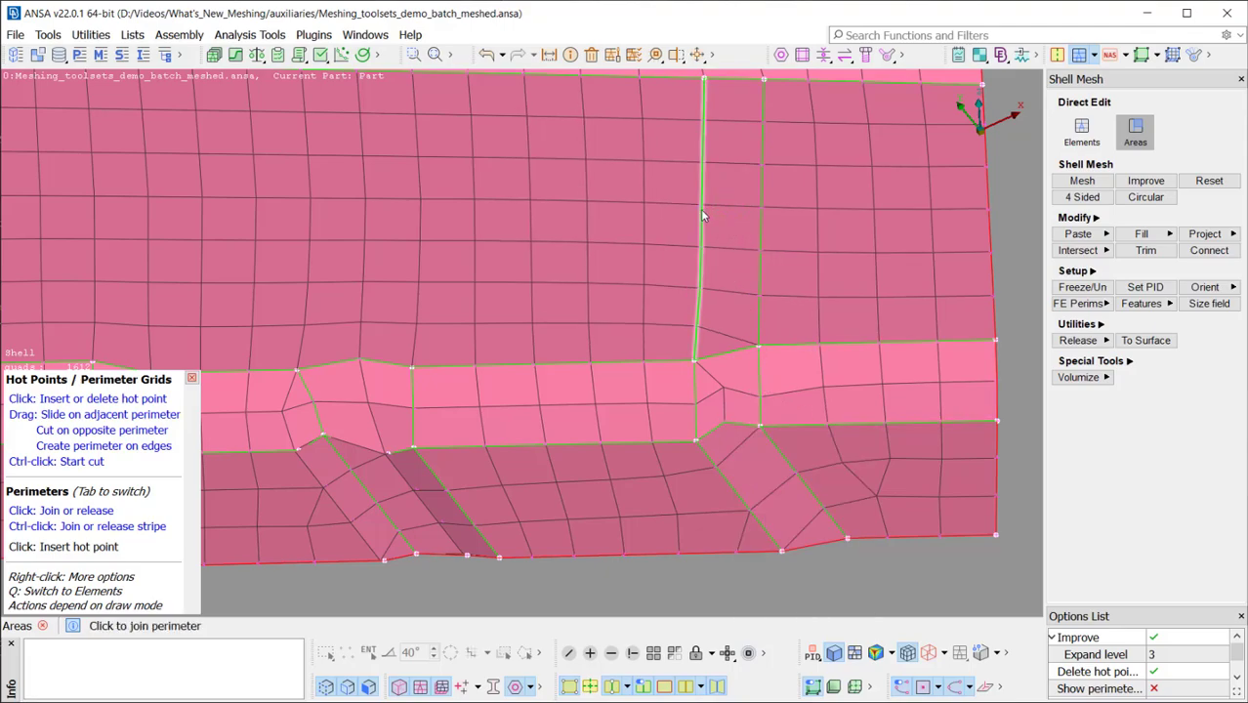
pyautogui.click(700, 209)
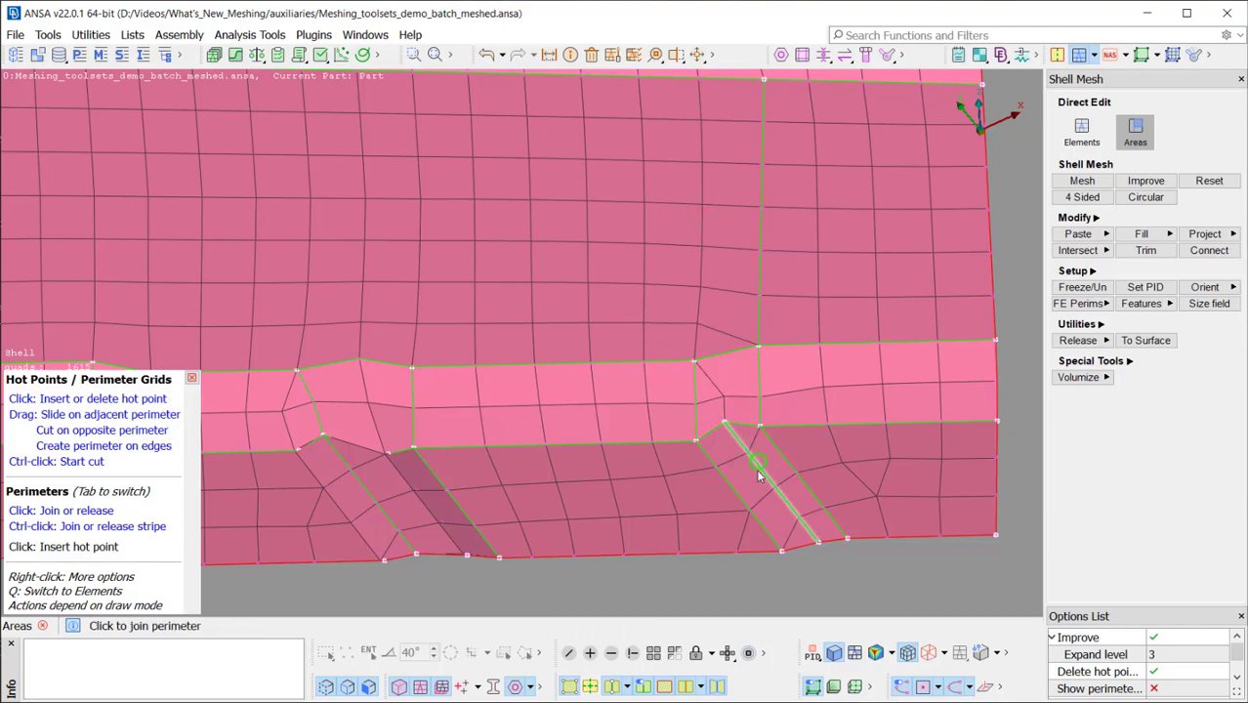
pyautogui.click(751, 470)
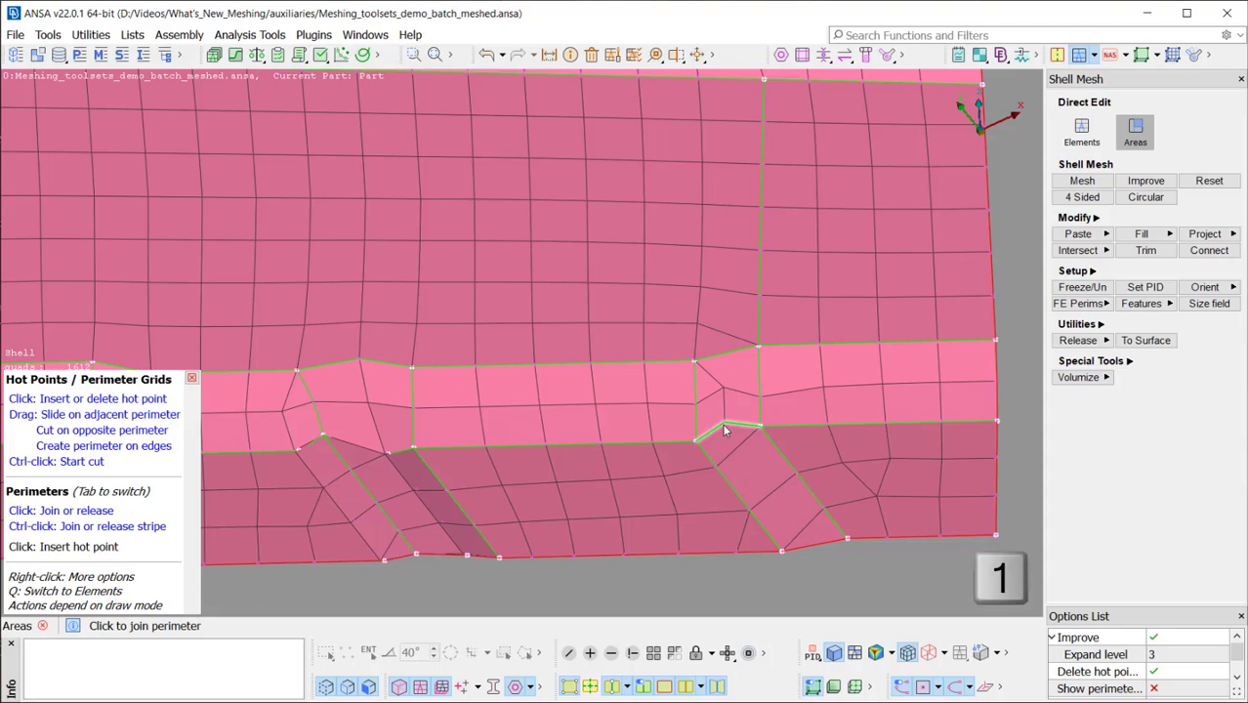
pyautogui.click(723, 428)
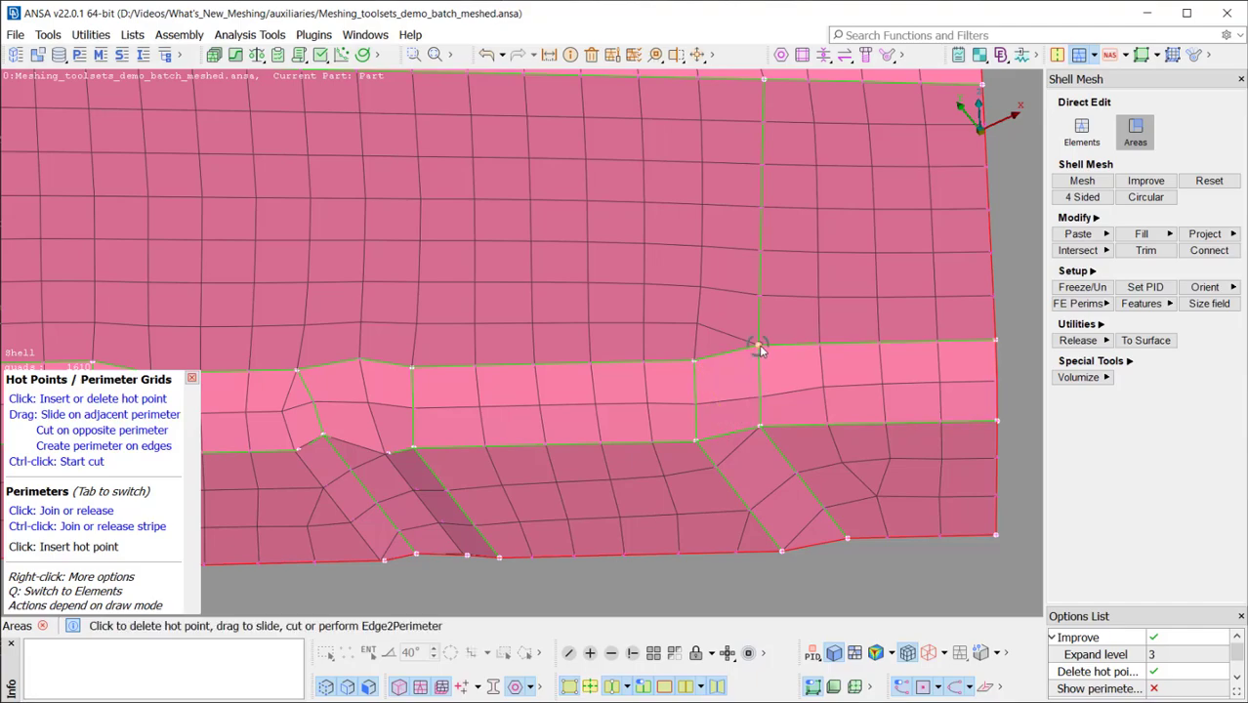
pyautogui.moveTo(759, 346); pyautogui.dragTo(988, 219)
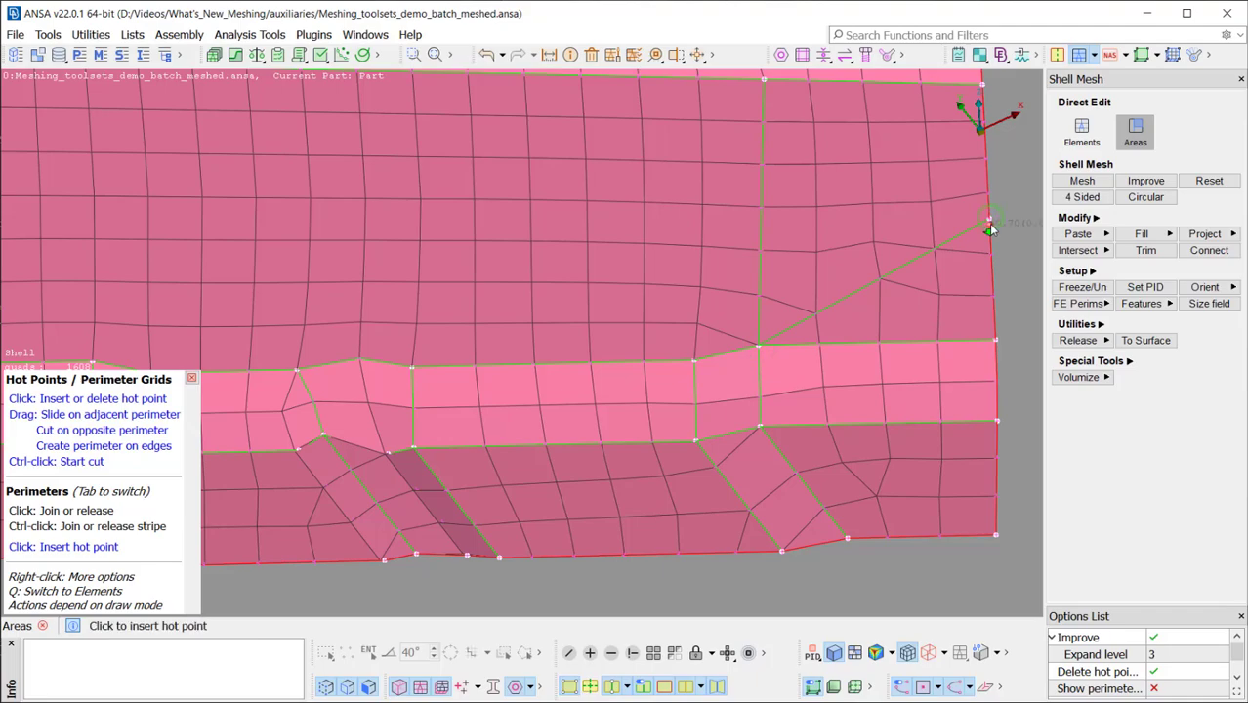
# Release the diagonal and vertical perimeters above the fillet with automatic improvement paused.
pyautogui.click(1154, 637)
pyautogui.click(886, 275)
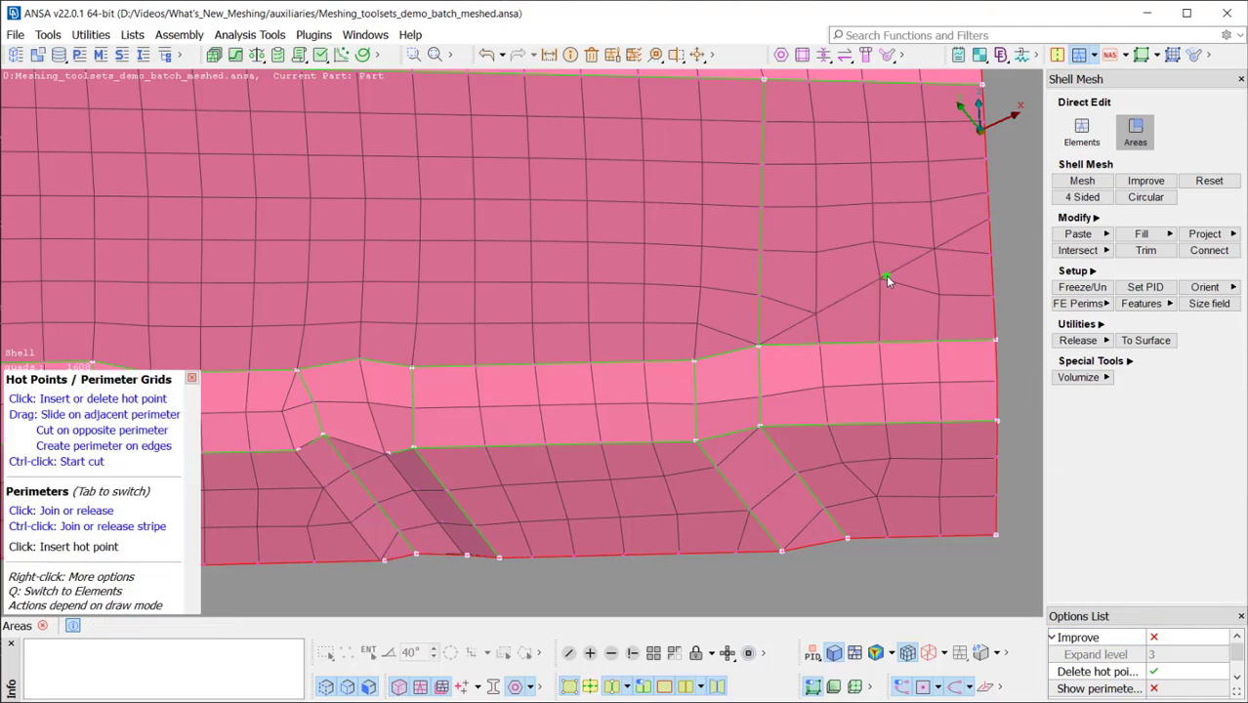
pyautogui.click(762, 256)
pyautogui.click(1153, 636)
# Reconstruct the mesh above the fillet's right end with a resized Mesh Brush.
pyautogui.press('b')
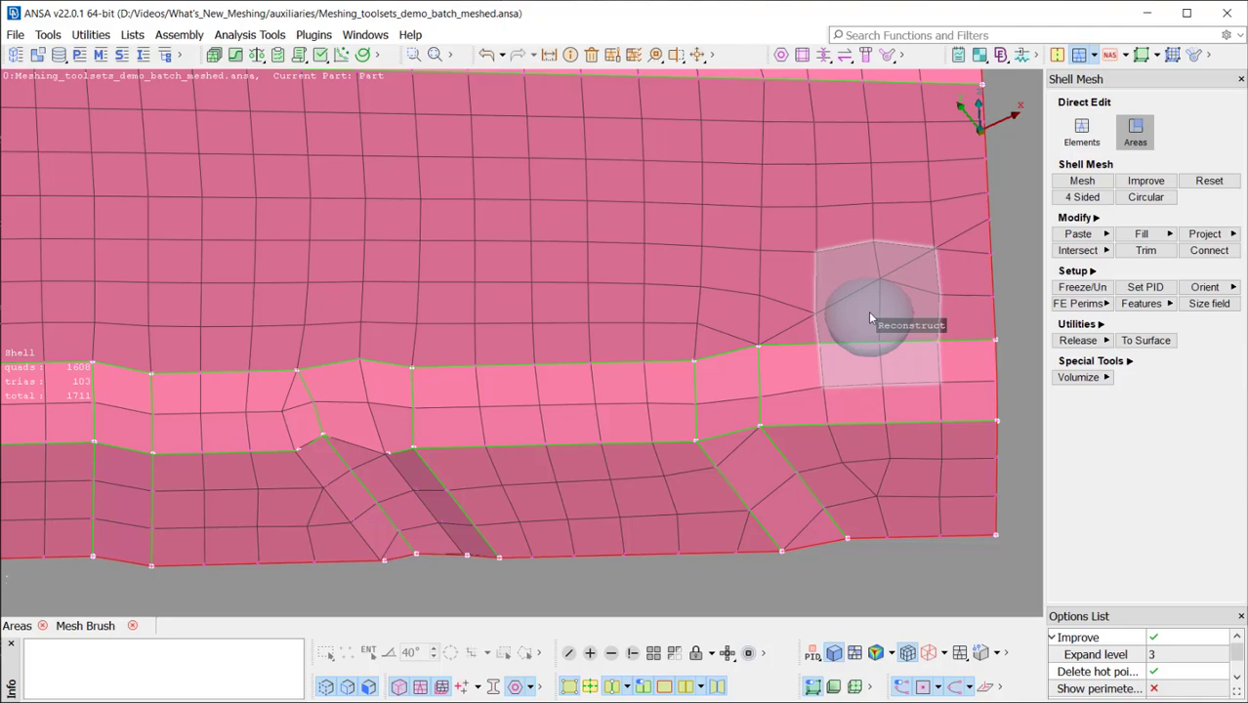
pyautogui.press('1')
pyautogui.press('2')
pyautogui.press('2')
pyautogui.press('1')
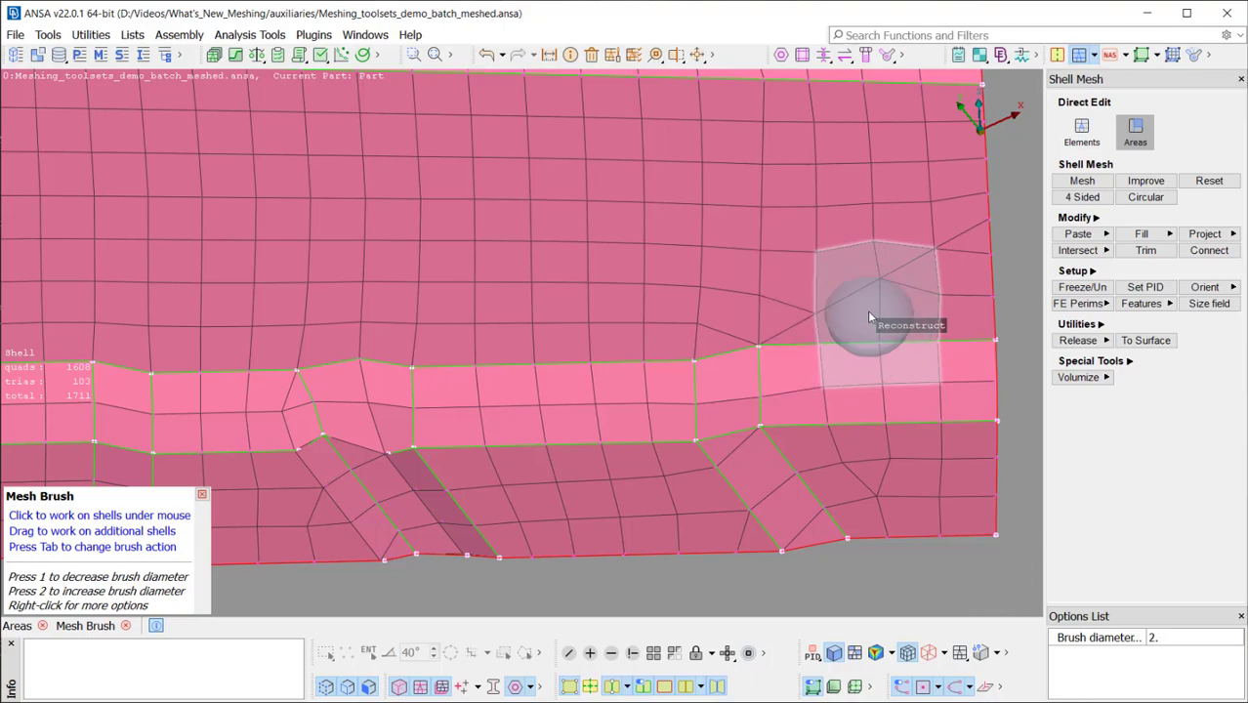
pyautogui.moveTo(868, 311)
pyautogui.mouseDown()
pyautogui.moveTo(962, 286)
pyautogui.moveTo(915, 134)
pyautogui.moveTo(877, 108)
pyautogui.moveTo(735, 103)
pyautogui.moveTo(727, 358)
pyautogui.moveTo(842, 308)
pyautogui.moveTo(845, 185)
pyautogui.mouseUp()
# Eliminate the triangle in the lower flange in element editing.
pyautogui.press('Escape')
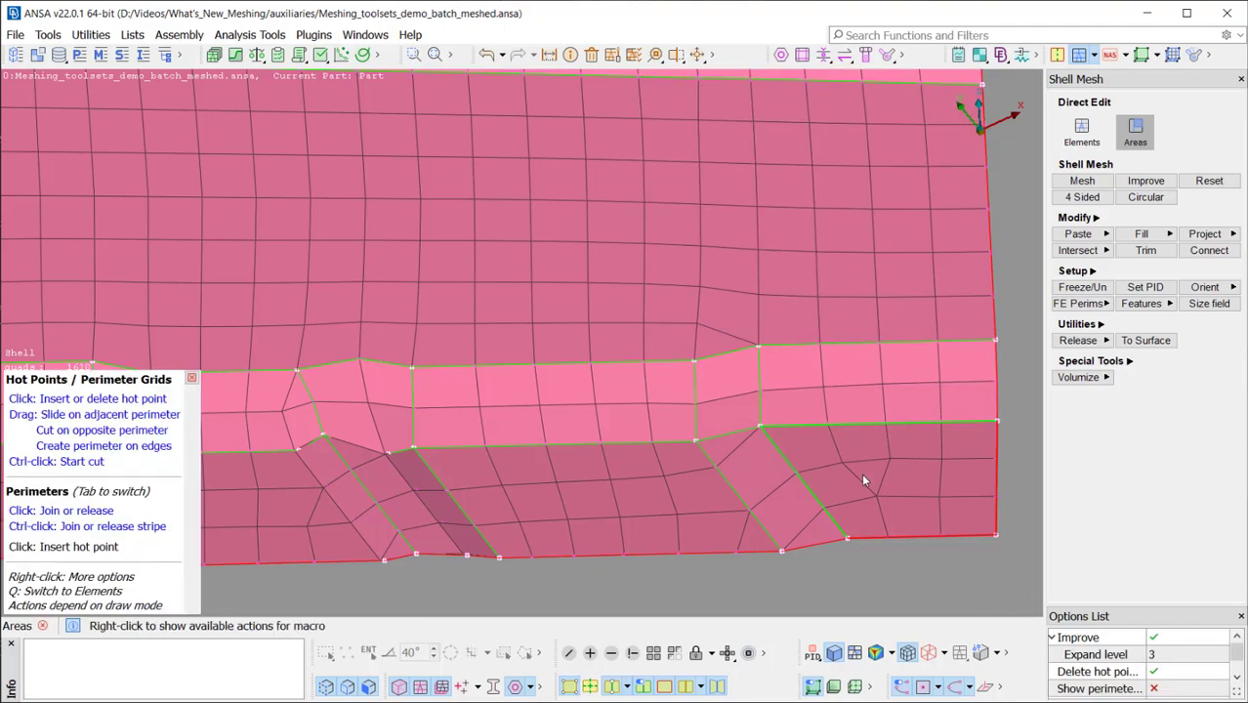
pyautogui.press('q')
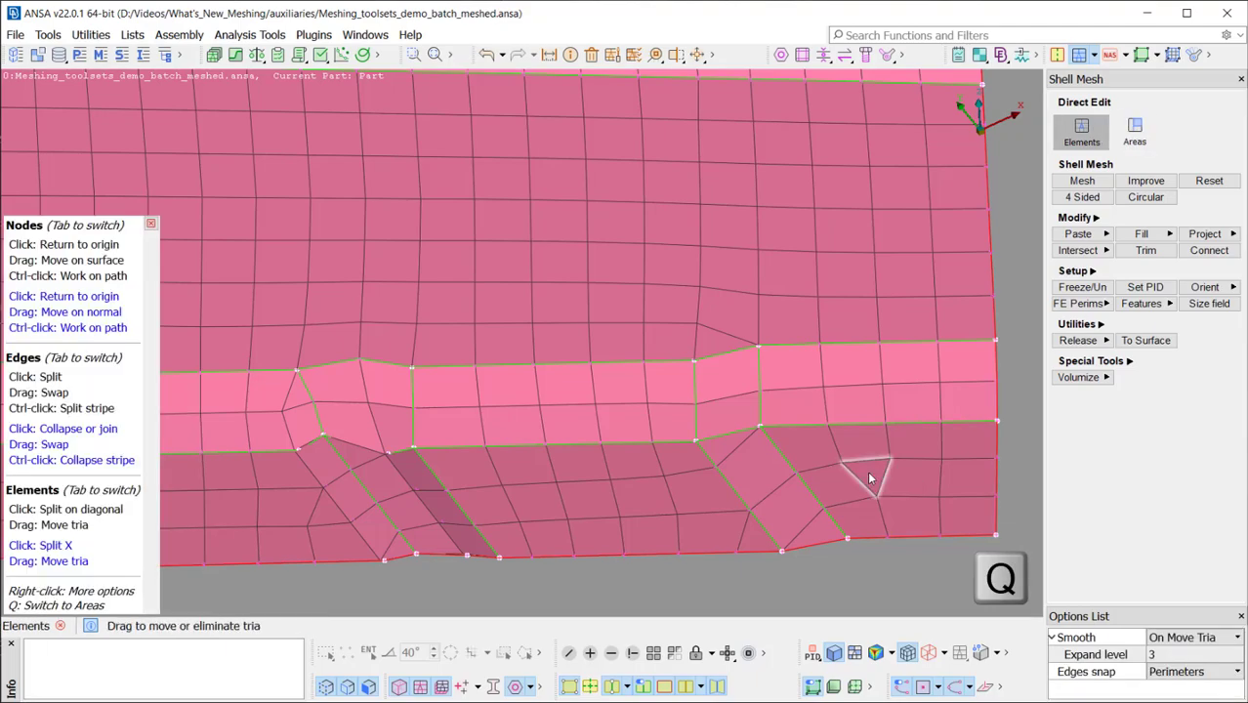
pyautogui.moveTo(867, 471); pyautogui.dragTo(871, 552)
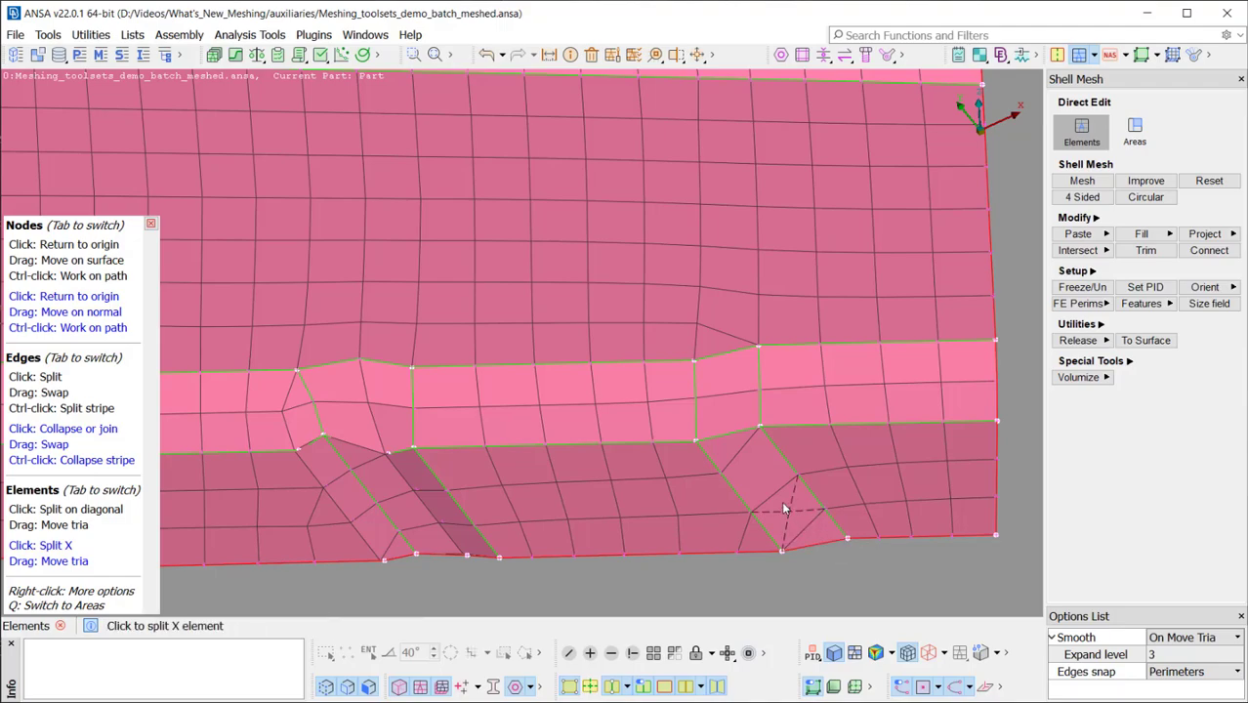
# Remesh the slanted lower-flange area as a 4 Sided Mesh with opposite sides mapped.
pyautogui.press('q')
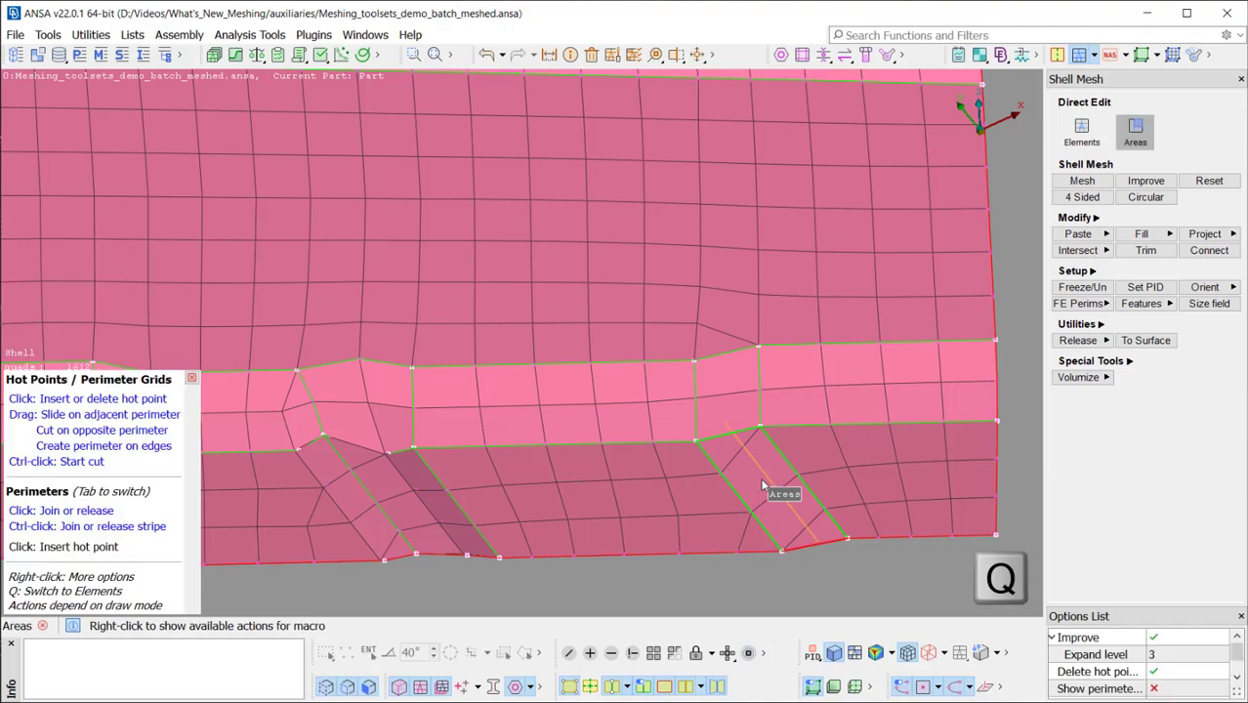
pyautogui.rightClick(763, 484)
pyautogui.press('Escape')
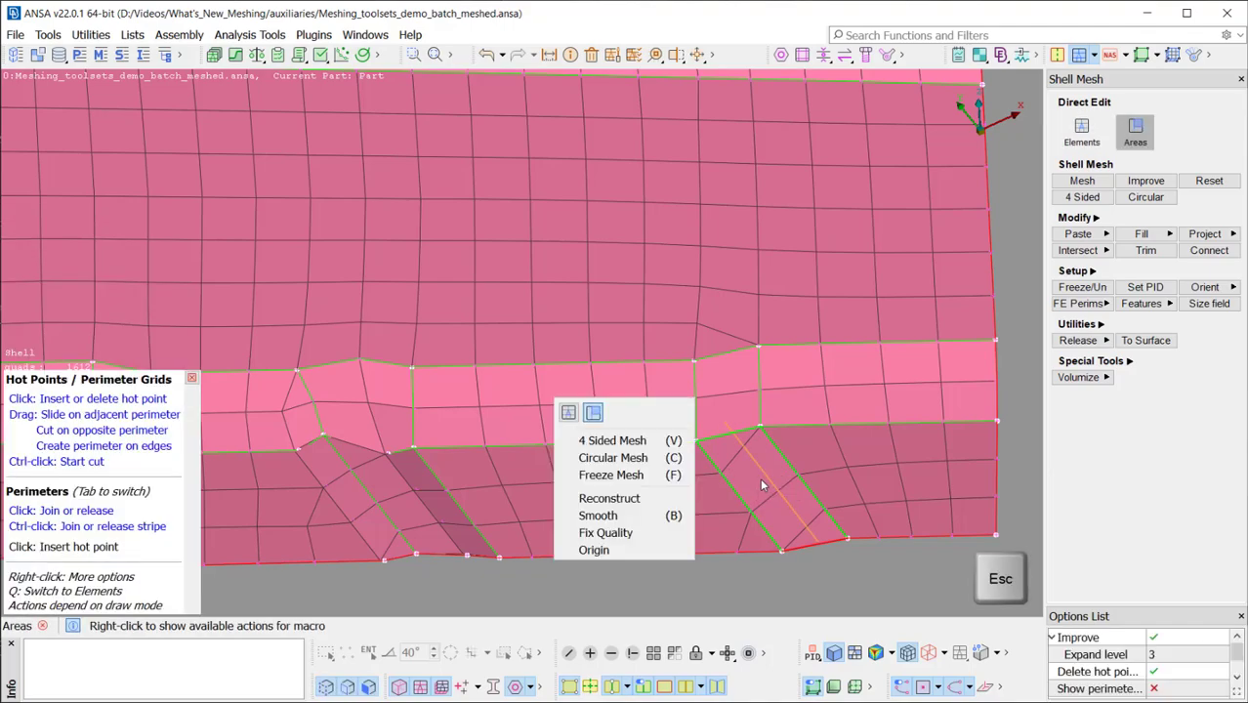
pyautogui.press('v')
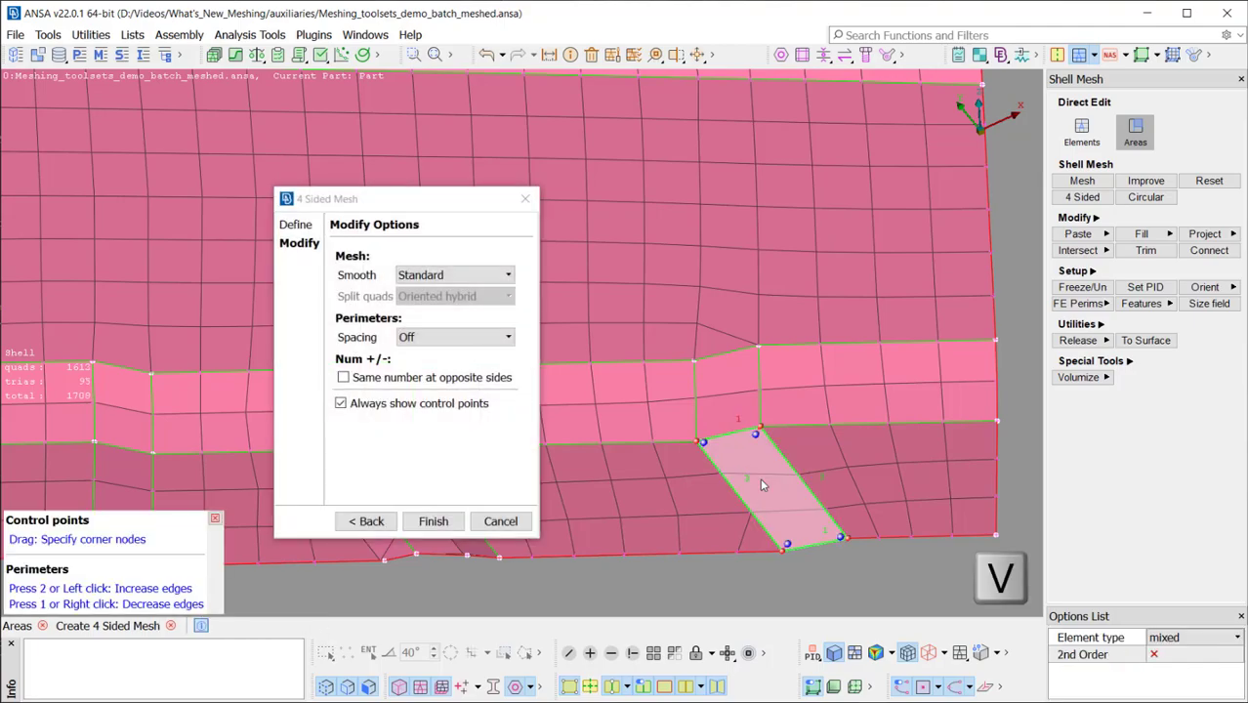
pyautogui.click(496, 337)
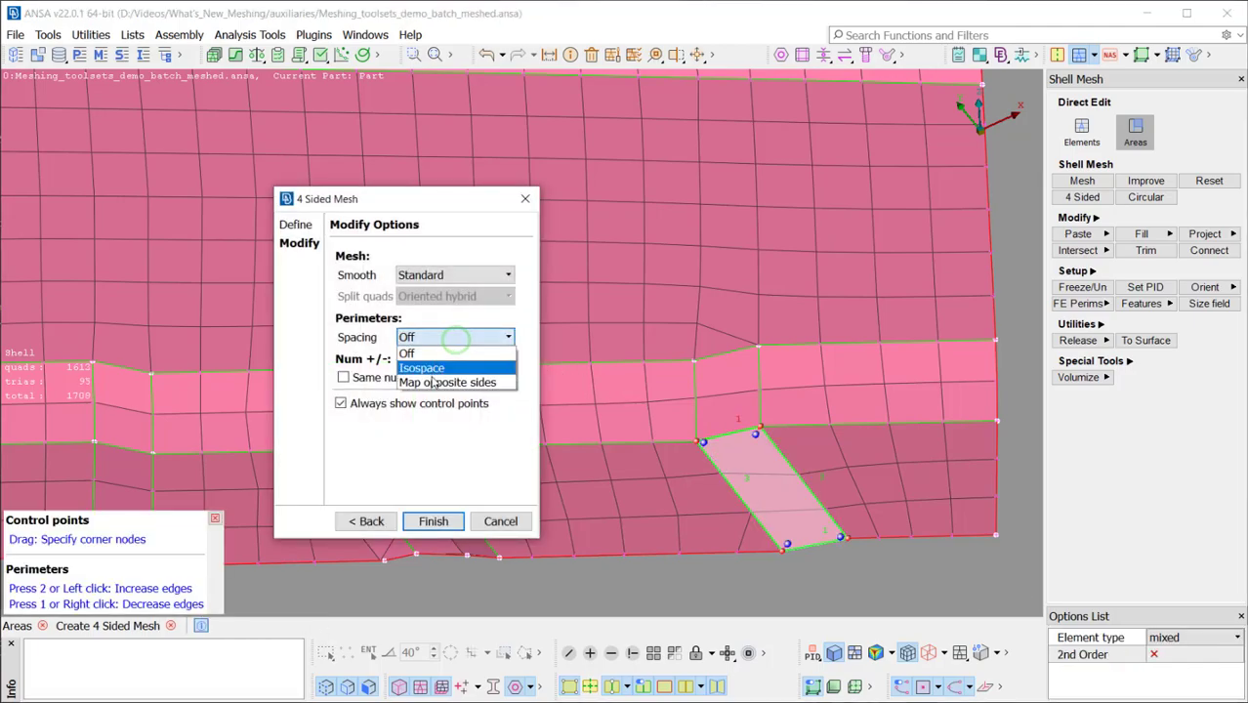
pyautogui.click(431, 379)
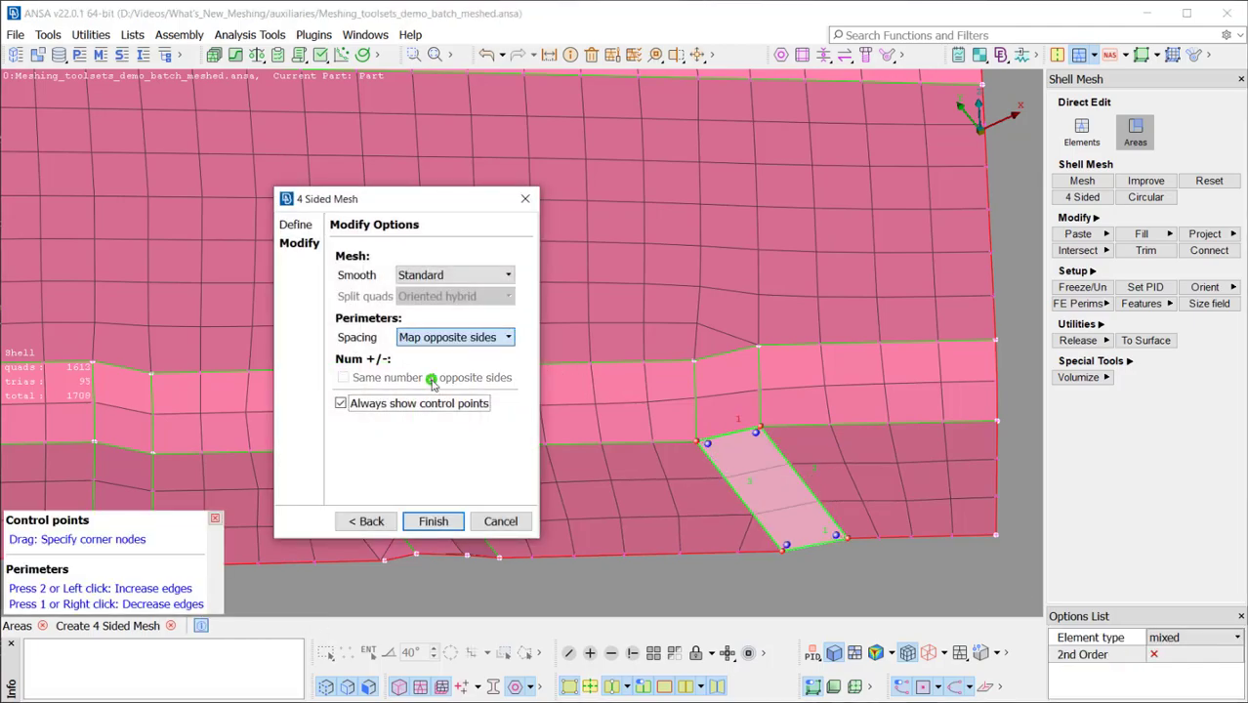
pyautogui.click(433, 522)
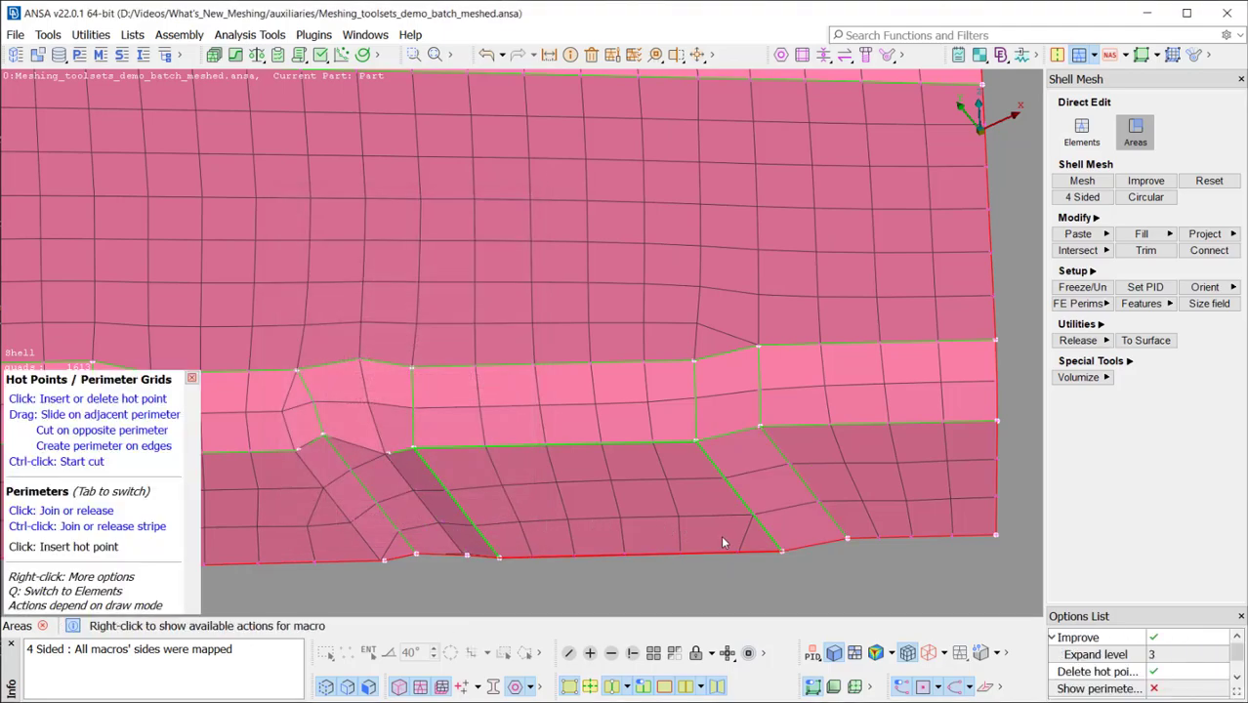
# Paste a perimeter node onto its neighbour, brush-smooth the lower fillet shells, then restore some to origin.
pyautogui.press('q')
pyautogui.moveTo(737, 553); pyautogui.dragTo(781, 559)
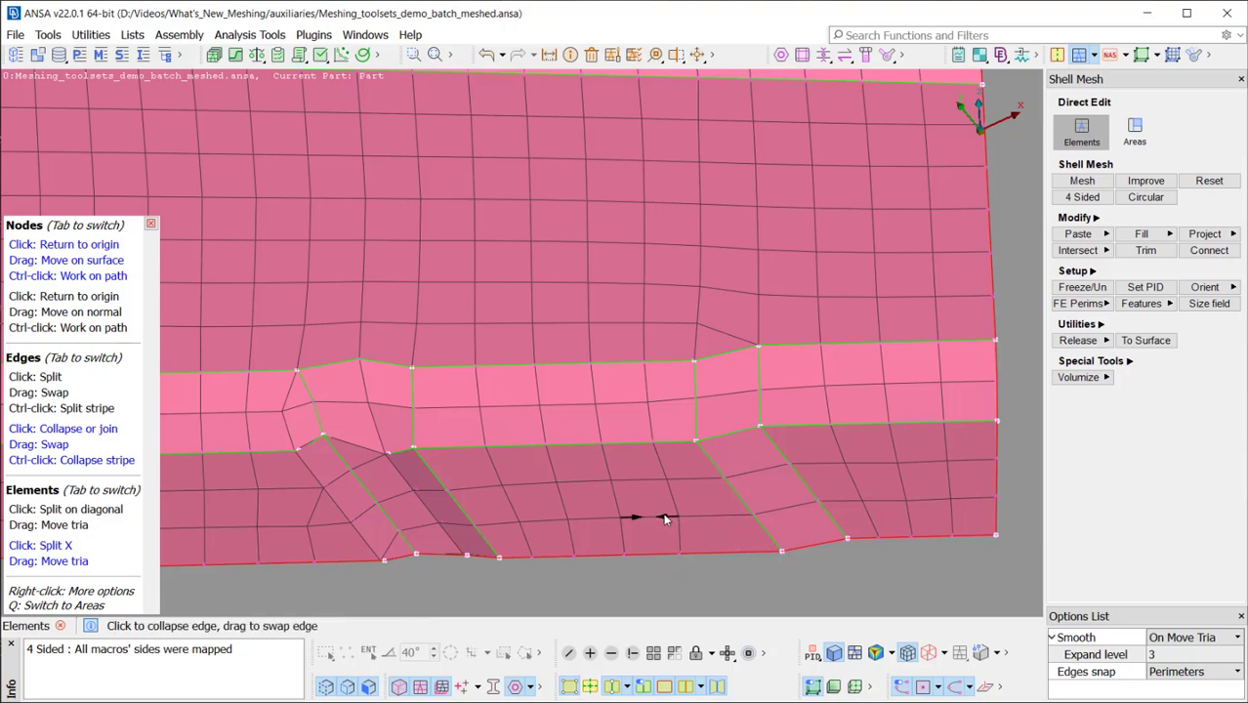
pyautogui.press('b')
pyautogui.press('Tab')
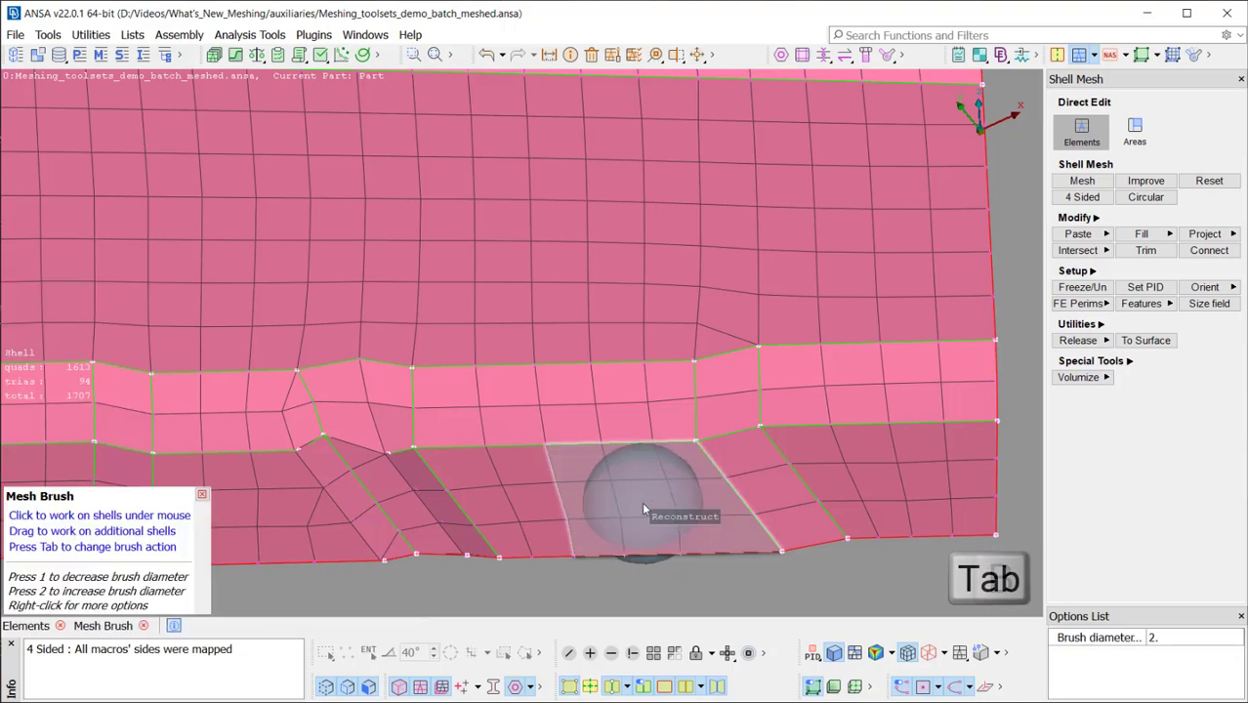
pyautogui.moveTo(642, 505)
pyautogui.mouseDown()
pyautogui.moveTo(674, 522)
pyautogui.moveTo(600, 504)
pyautogui.moveTo(549, 495)
pyautogui.mouseUp()
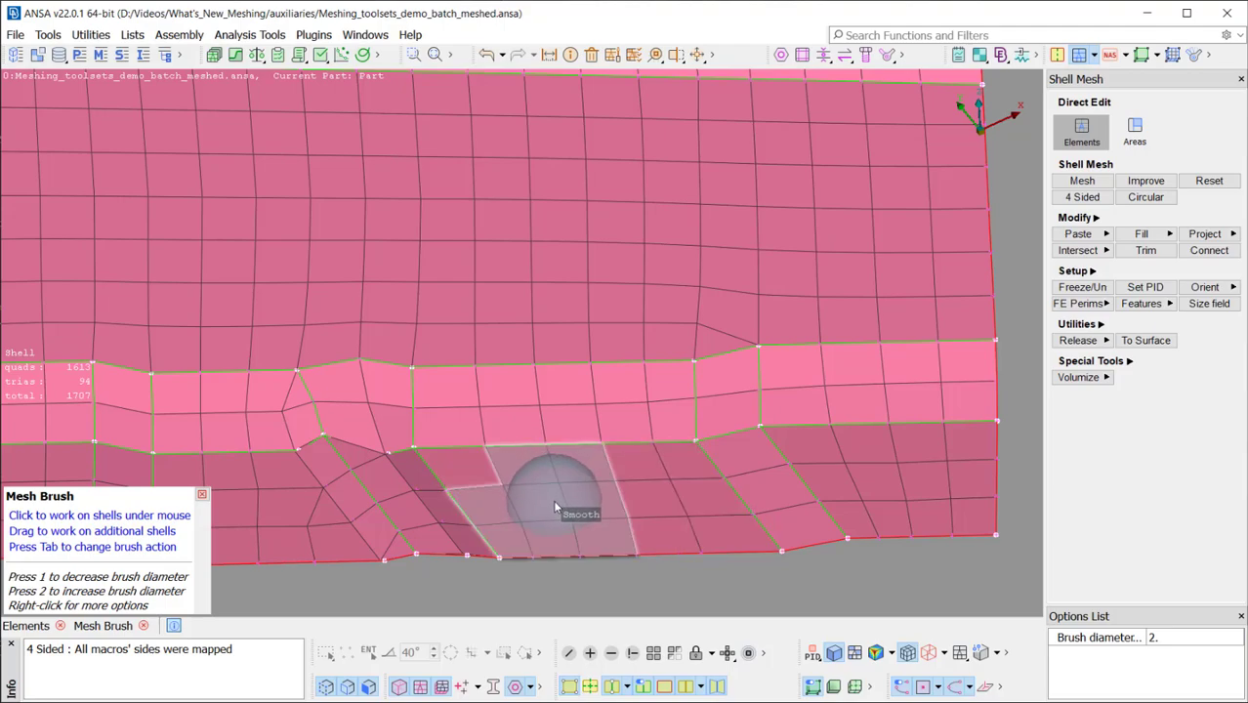
pyautogui.press('Tab')
pyautogui.press('Tab')
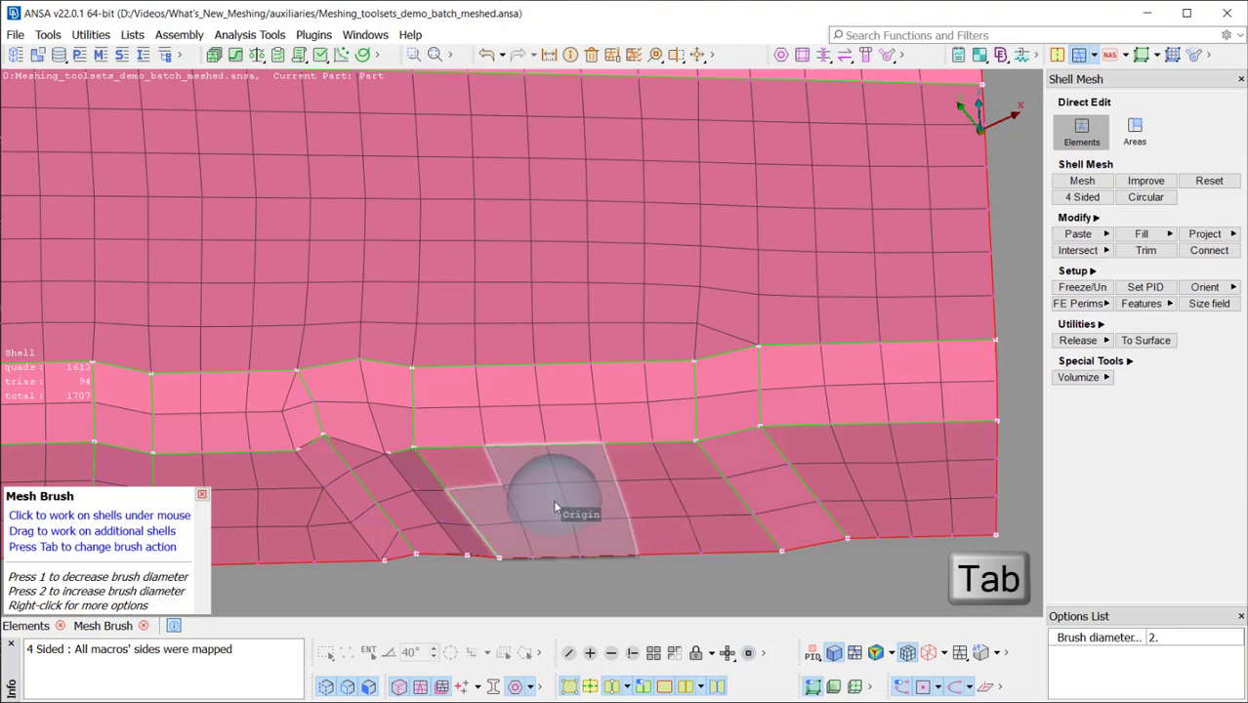
pyautogui.moveTo(554, 506)
pyautogui.mouseDown()
pyautogui.moveTo(444, 444)
pyautogui.moveTo(334, 410)
pyautogui.moveTo(379, 500)
pyautogui.moveTo(434, 491)
pyautogui.moveTo(386, 437)
pyautogui.moveTo(387, 531)
pyautogui.moveTo(413, 442)
pyautogui.moveTo(358, 385)
pyautogui.moveTo(313, 428)
pyautogui.moveTo(342, 539)
pyautogui.moveTo(590, 444)
pyautogui.moveTo(739, 422)
pyautogui.mouseUp()
# Turn the view to the stamp's front and release its inner perimeter.
pyautogui.scroll(-5, 342, 539)
pyautogui.scroll(8, 739, 422)
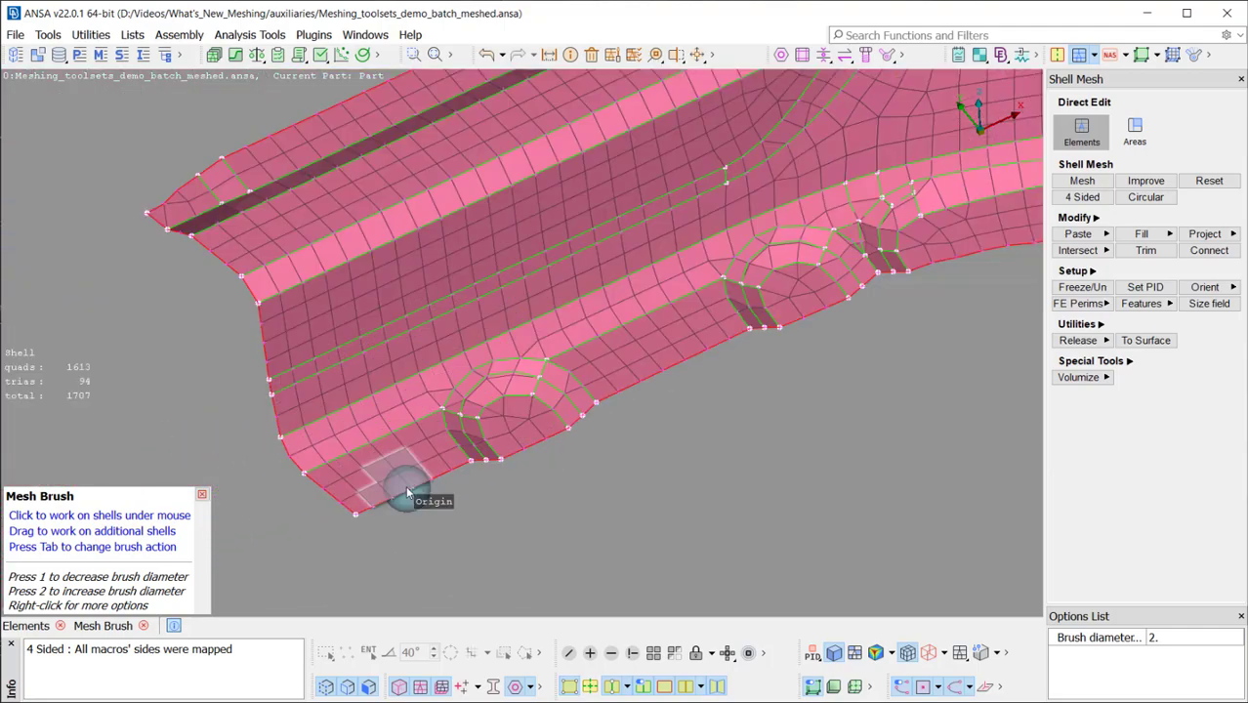
pyautogui.moveTo(667, 460)
pyautogui.keyDown('ctrl'); pyautogui.mouseDown()
pyautogui.moveTo(635, 504)
pyautogui.moveTo(478, 371)
pyautogui.mouseUp(); pyautogui.keyUp('ctrl')
pyautogui.press('Escape')
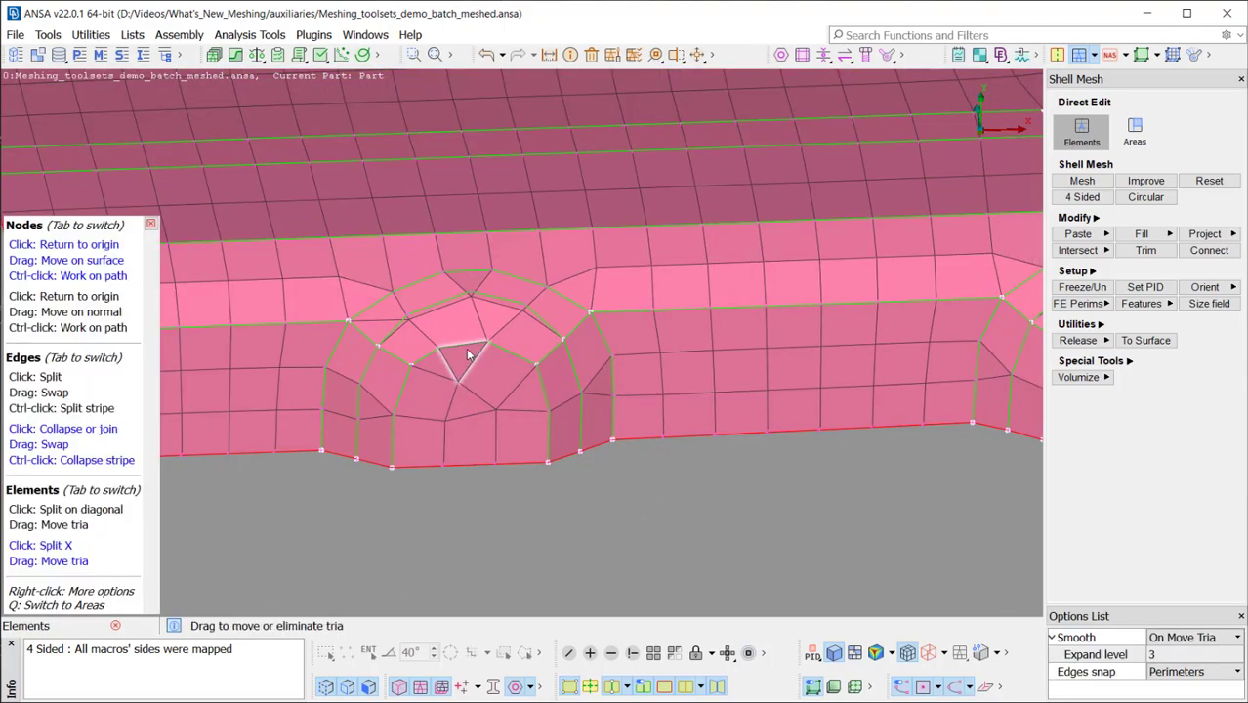
pyautogui.press('q')
pyautogui.press('1')
pyautogui.press('2')
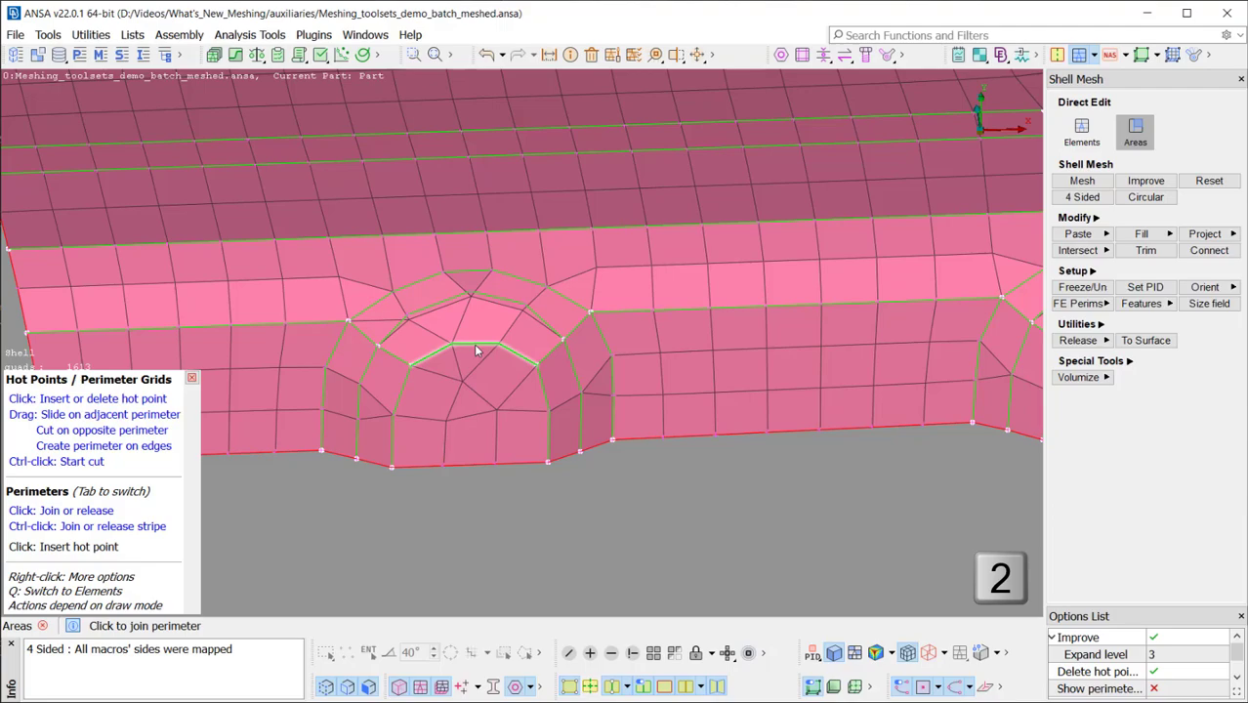
pyautogui.click(473, 347)
# Eliminate the stamp's two trias by merging them, brush-smooth its lower shells, and preview the mapped grid.
pyautogui.press('q')
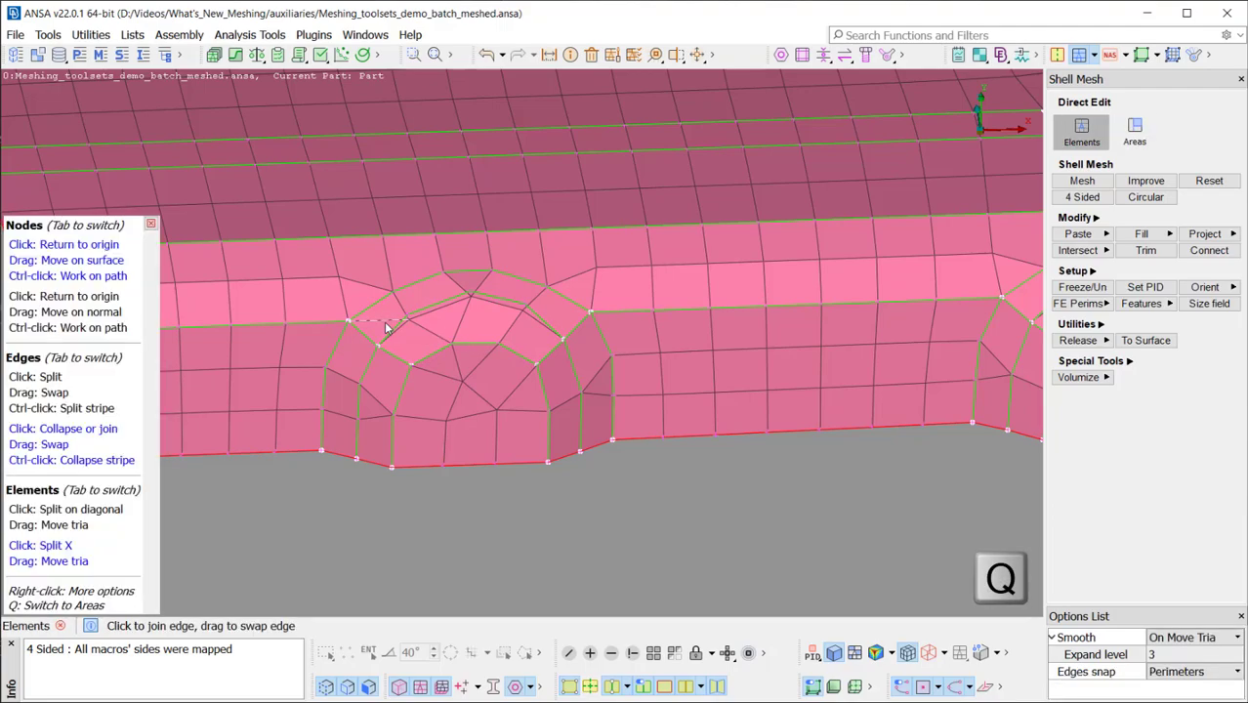
pyautogui.moveTo(369, 405); pyautogui.dragTo(599, 388)
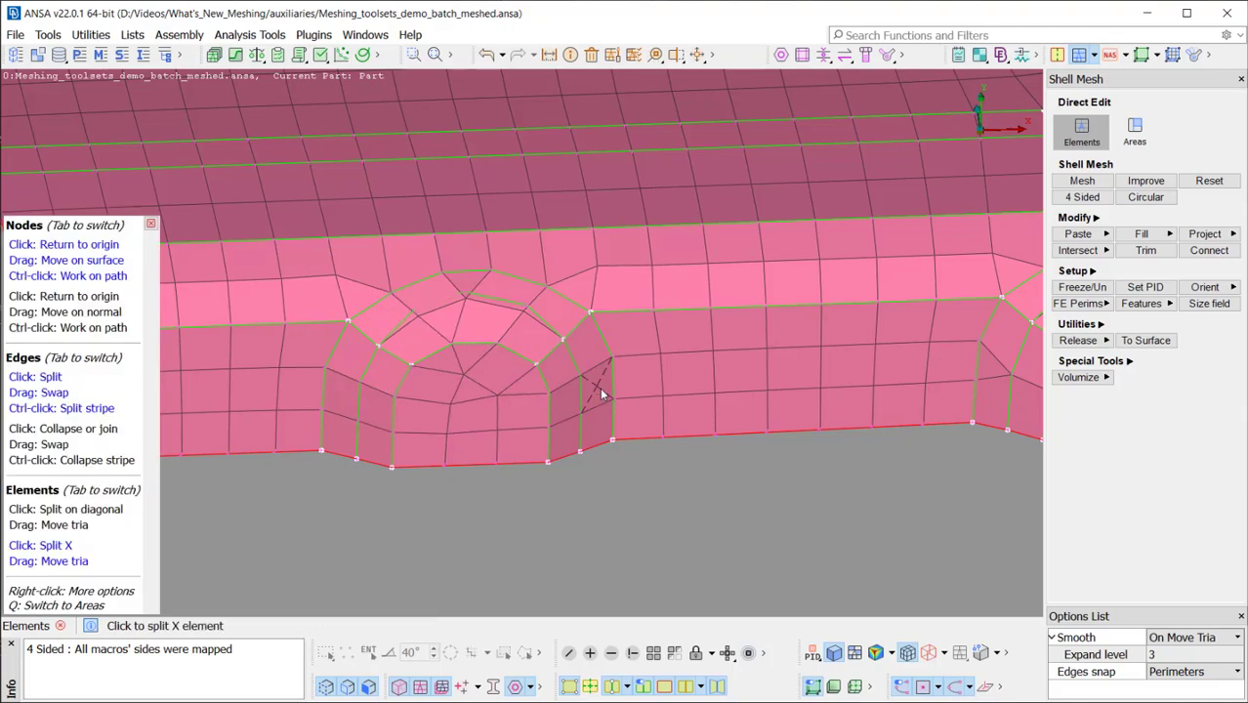
pyautogui.press('q')
pyautogui.press('1')
pyautogui.press('2')
pyautogui.press('b')
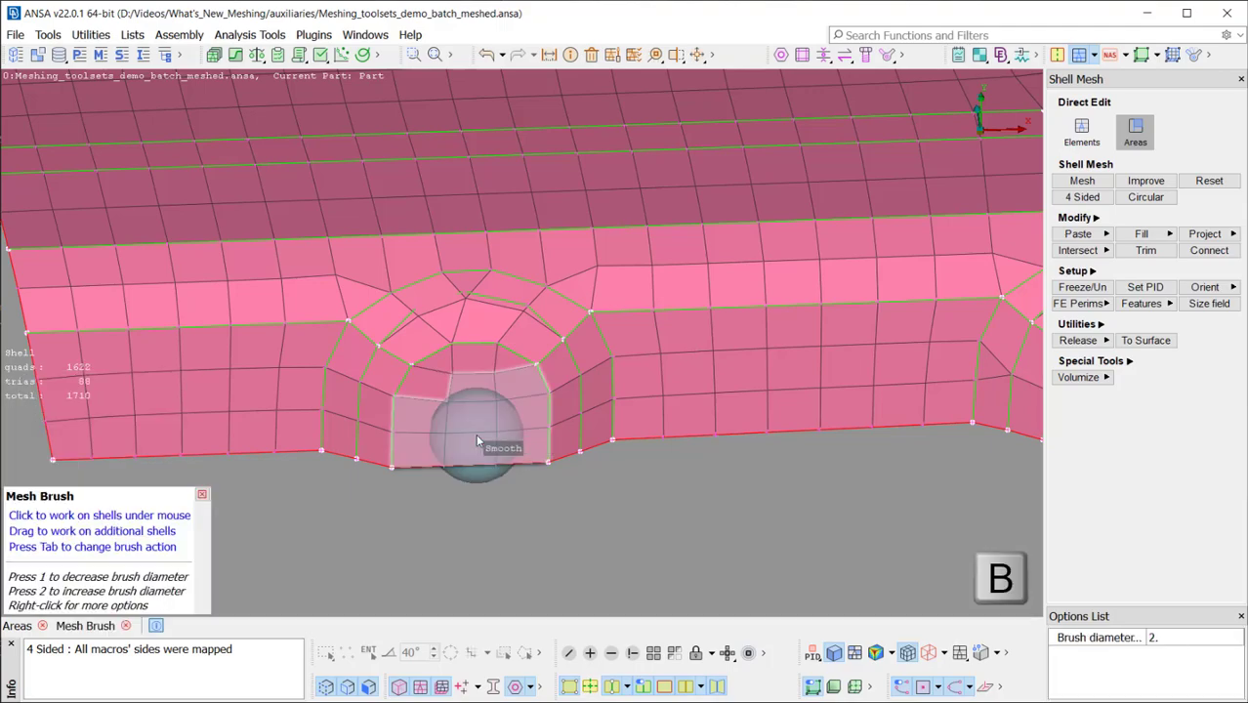
pyautogui.moveTo(477, 440)
pyautogui.mouseDown()
pyautogui.moveTo(536, 409)
pyautogui.moveTo(520, 360)
pyautogui.moveTo(472, 351)
pyautogui.moveTo(422, 365)
pyautogui.moveTo(409, 441)
pyautogui.mouseUp()
pyautogui.press('Escape')
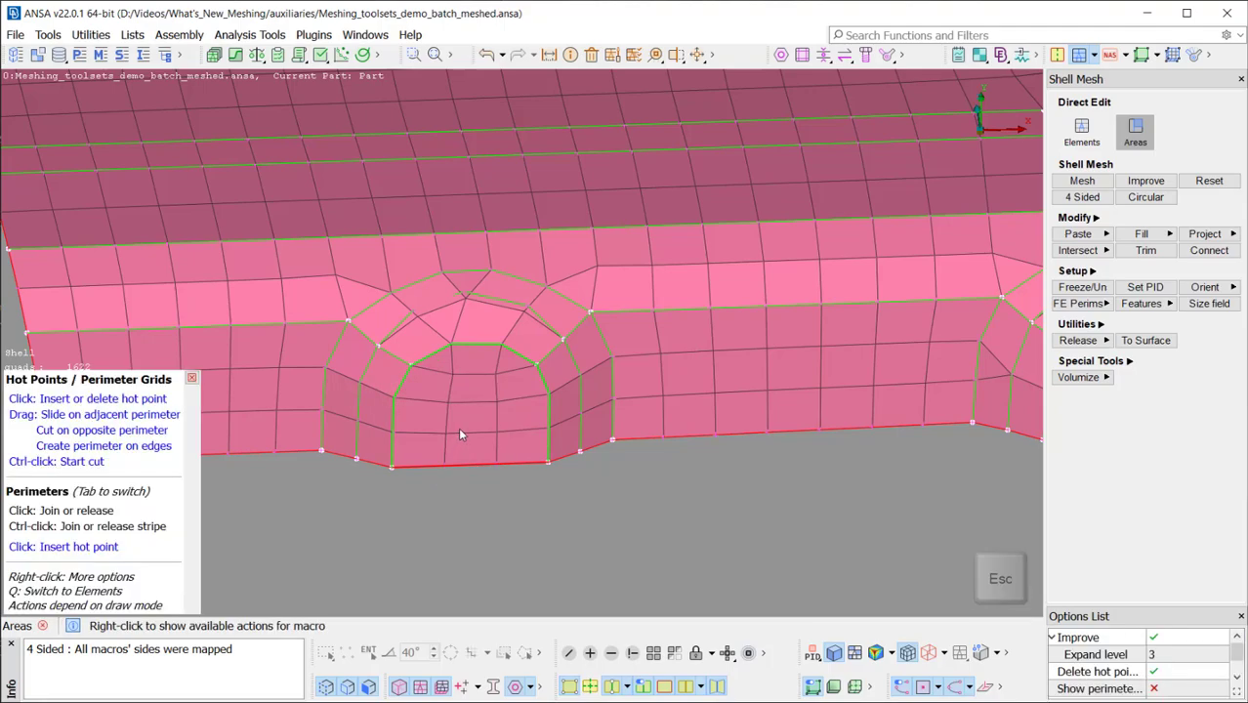
pyautogui.press('f')
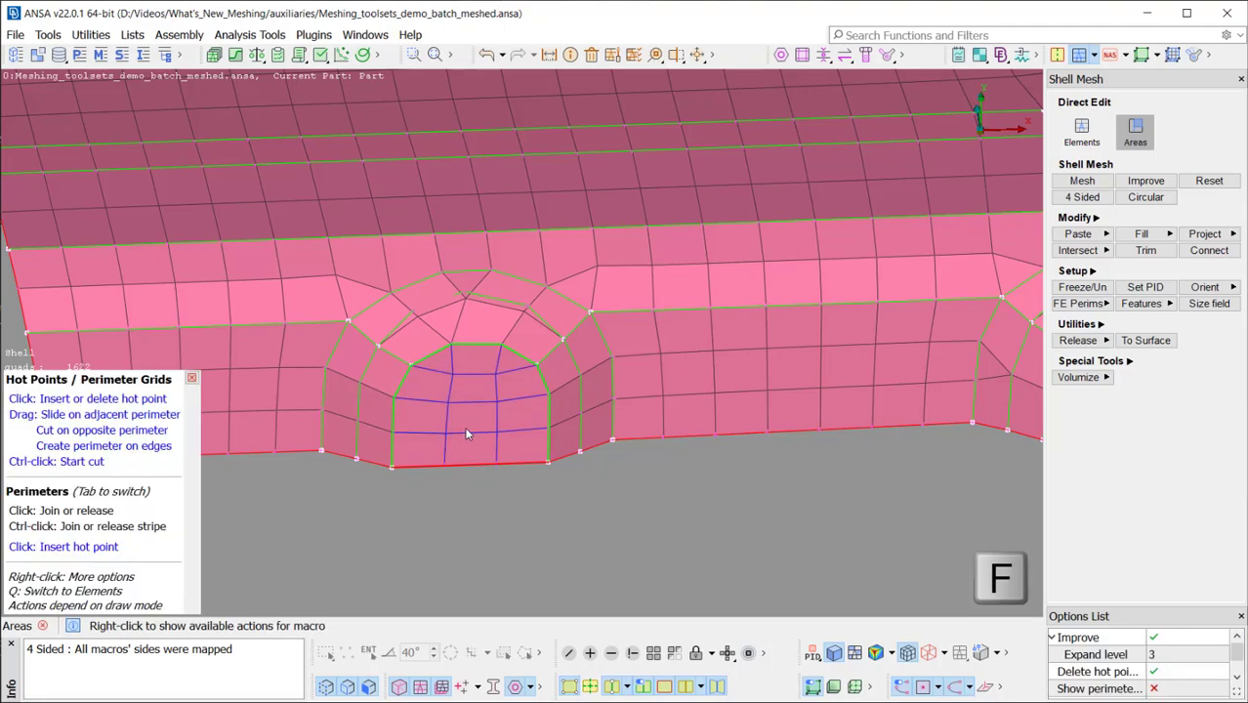
# Colour the mesh by FEATURE with both stamps in view.
pyautogui.press('f')
pyautogui.scroll(-5, 467, 434)
pyautogui.keyDown('ctrl'); pyautogui.moveTo(466, 434); pyautogui.dragTo(758, 626, button='middle'); pyautogui.keyUp('ctrl')
pyautogui.click(813, 654)
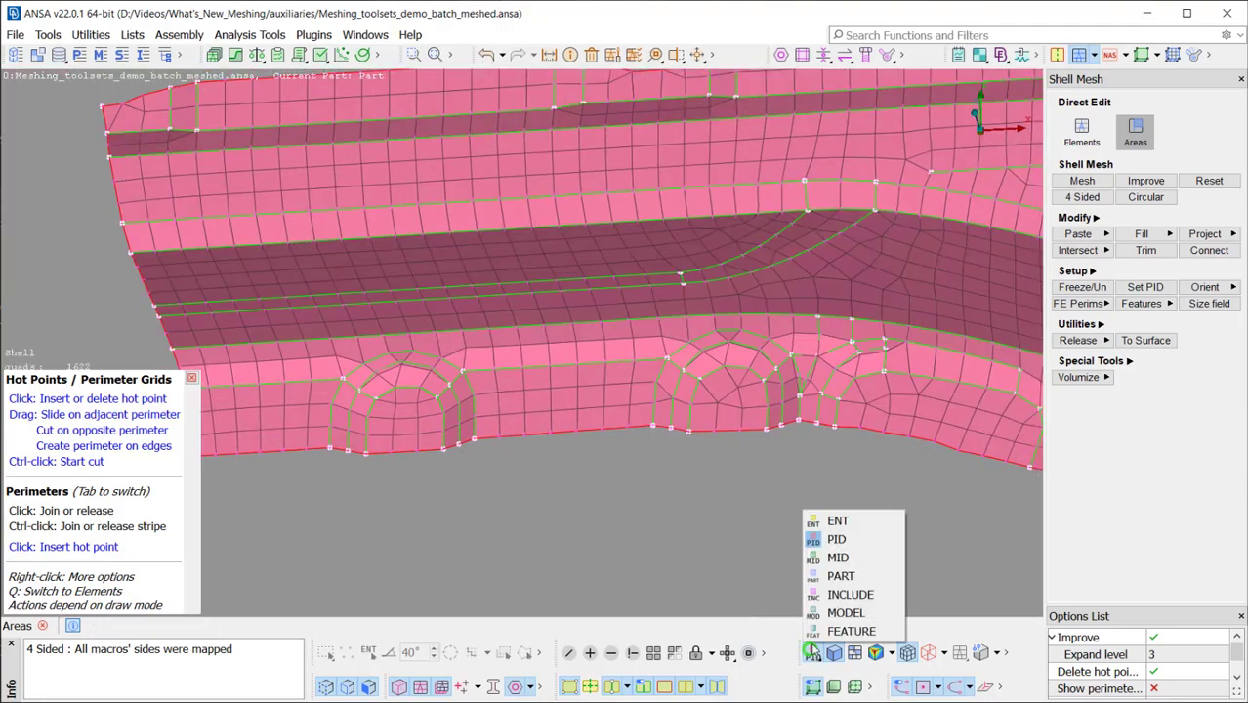
pyautogui.click(846, 631)
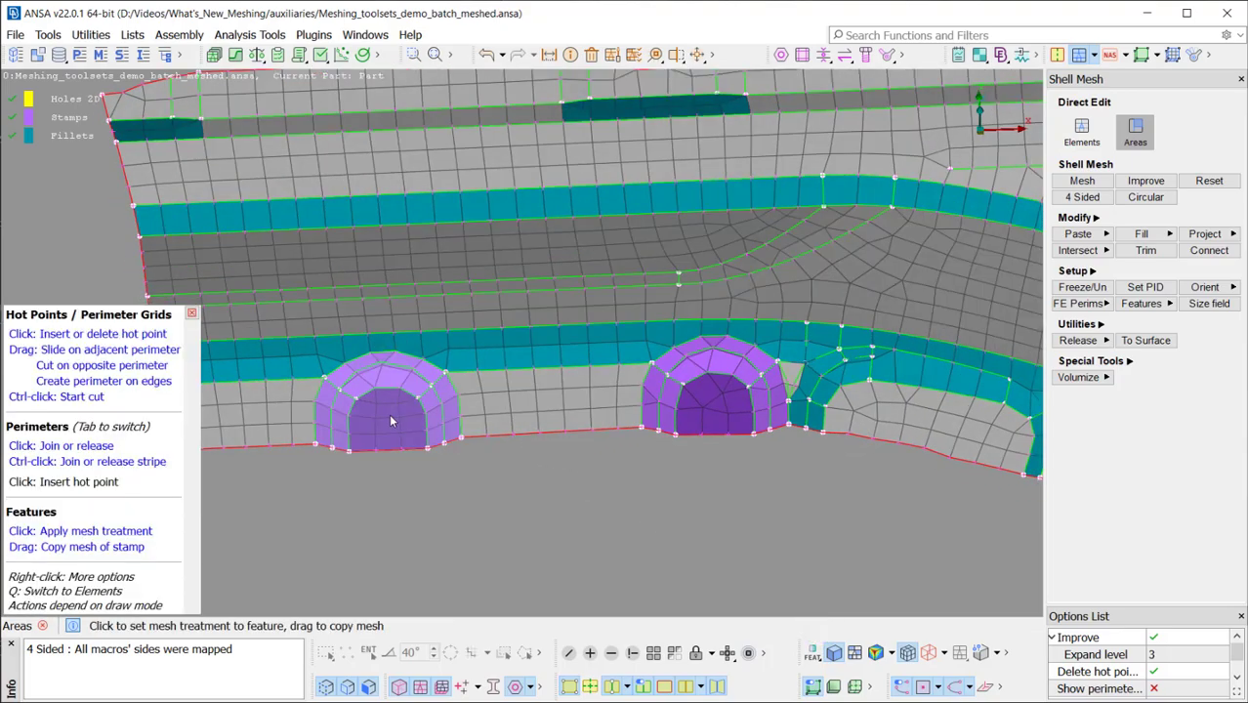
# Copy the left stamp's mesh onto Stamp 2, then tilt the view to the upper fillet band.
pyautogui.moveTo(388, 413); pyautogui.dragTo(701, 418)
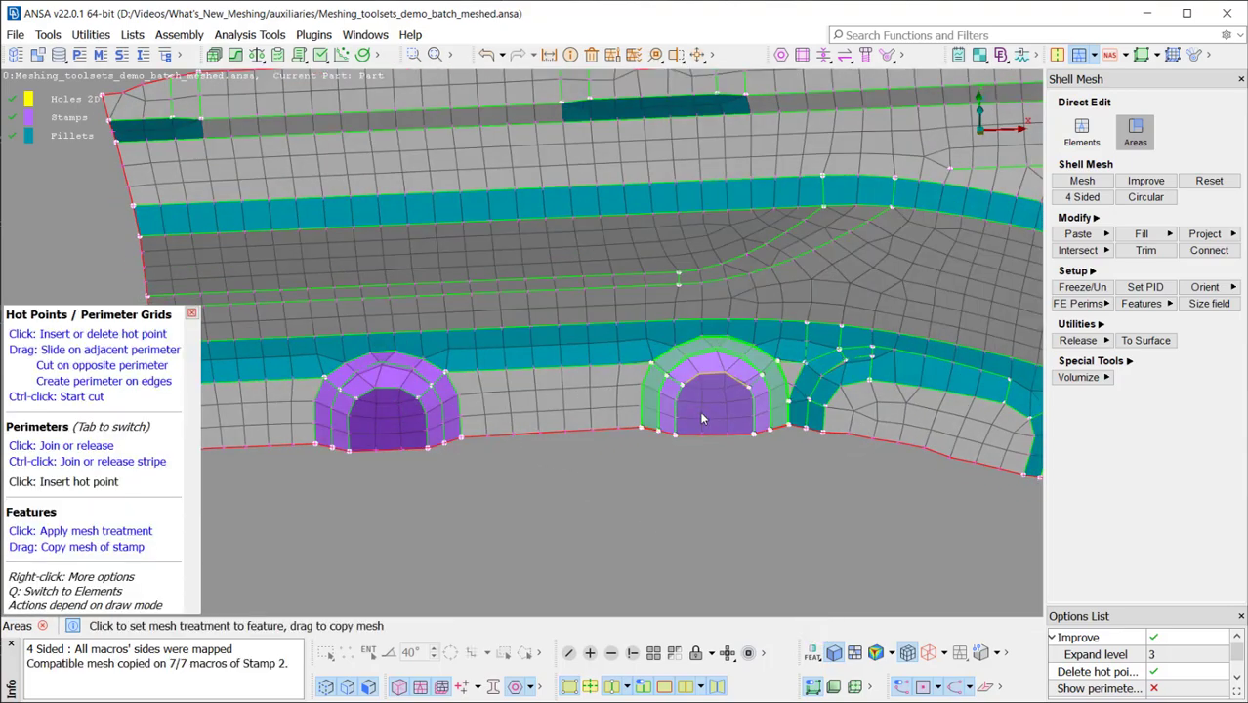
pyautogui.scroll(3, 600, 455)
pyautogui.keyDown('ctrl'); pyautogui.moveTo(600, 455); pyautogui.dragTo(608, 498); pyautogui.keyUp('ctrl')
pyautogui.scroll(-3, 608, 498)
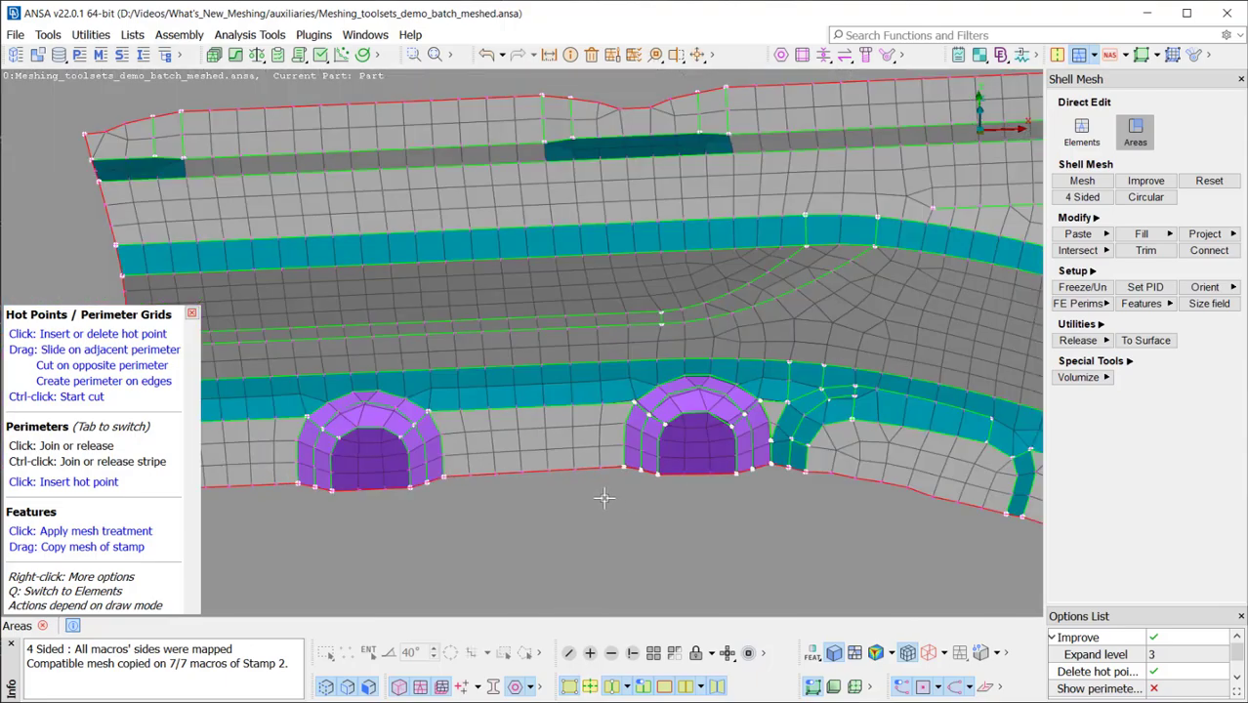
pyautogui.scroll(1, 614, 431)
pyautogui.scroll(2, 614, 431)
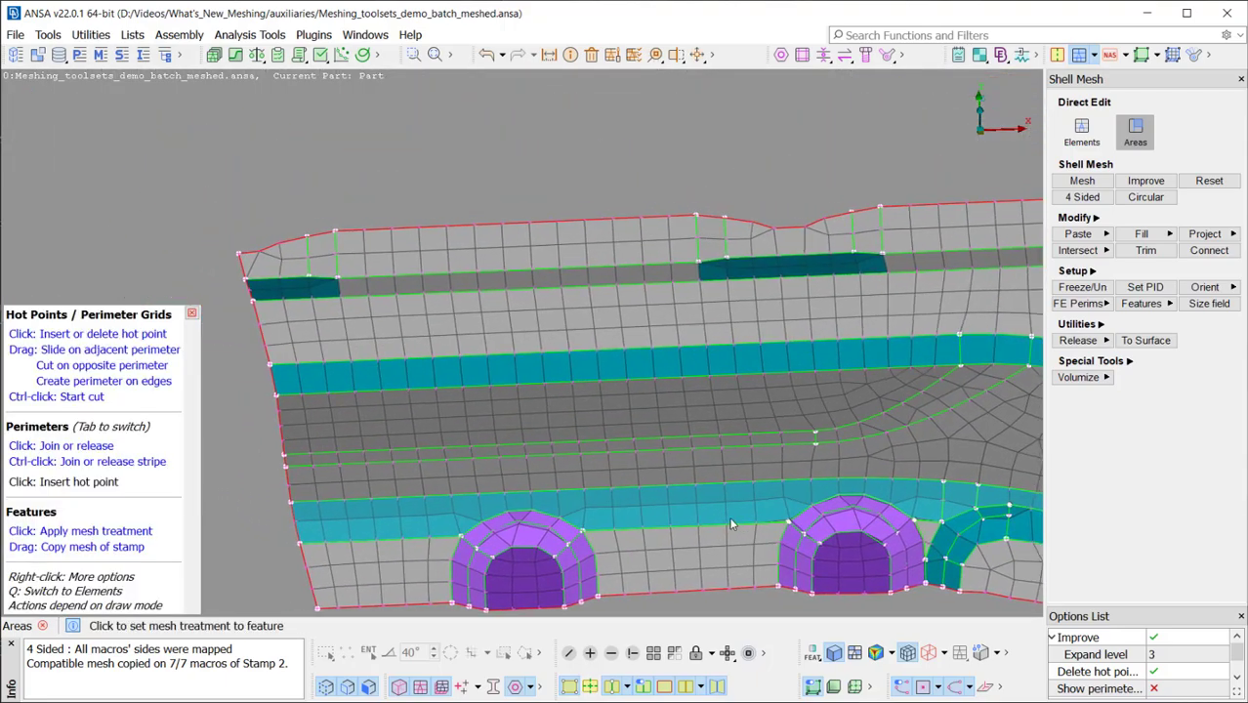
pyautogui.keyDown('ctrl'); pyautogui.moveTo(631, 444); pyautogui.dragTo(638, 415); pyautogui.keyUp('ctrl')
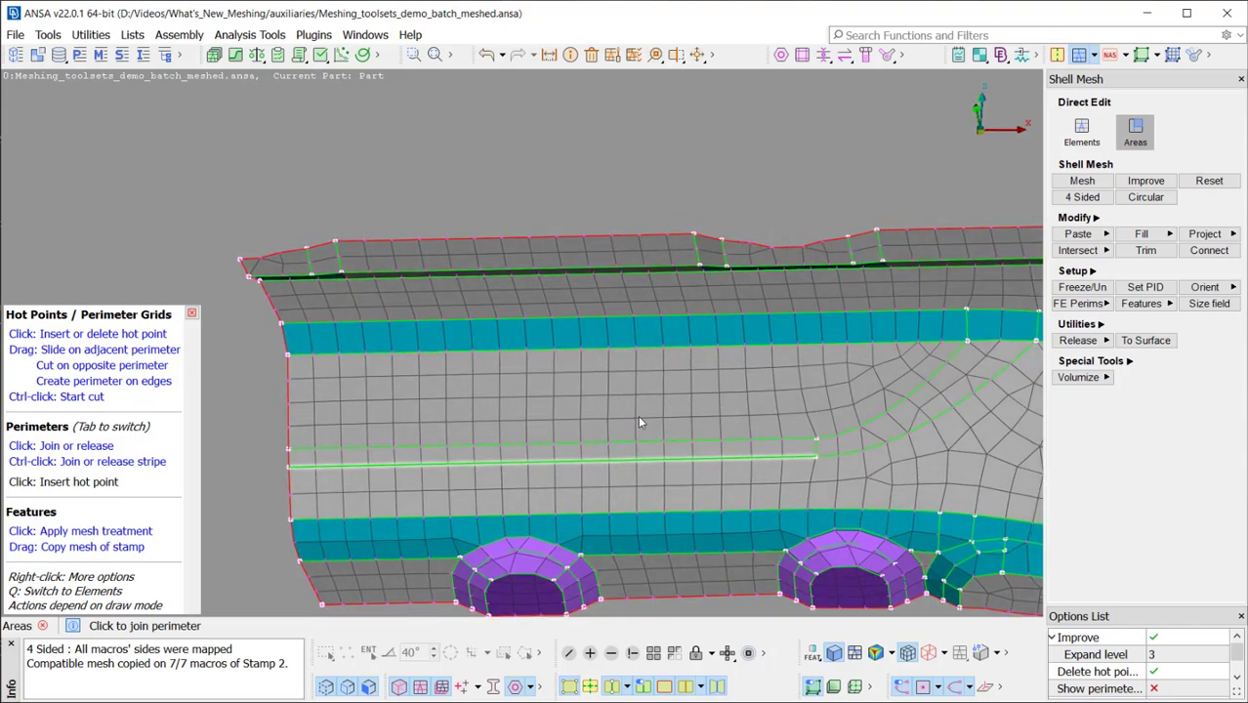
# Apply a specific Fillet Treatment of 2 element rows to the upper fillet band.
pyautogui.click(514, 337)
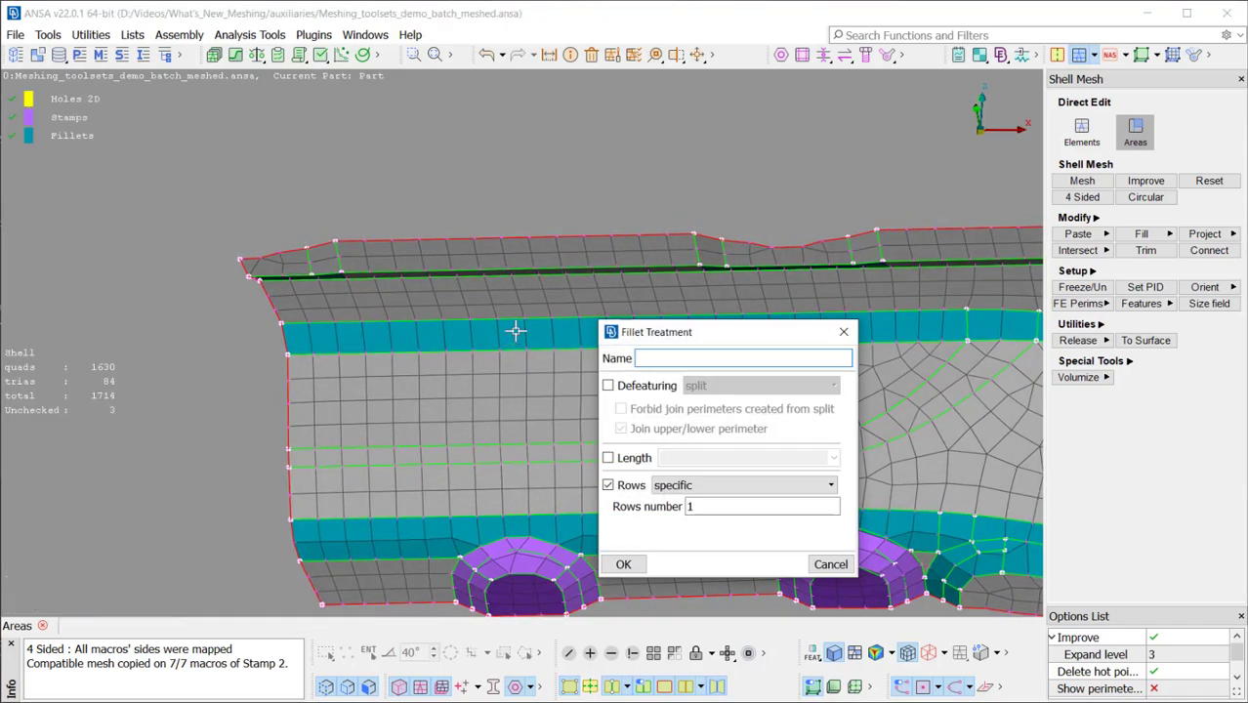
pyautogui.click(609, 485)
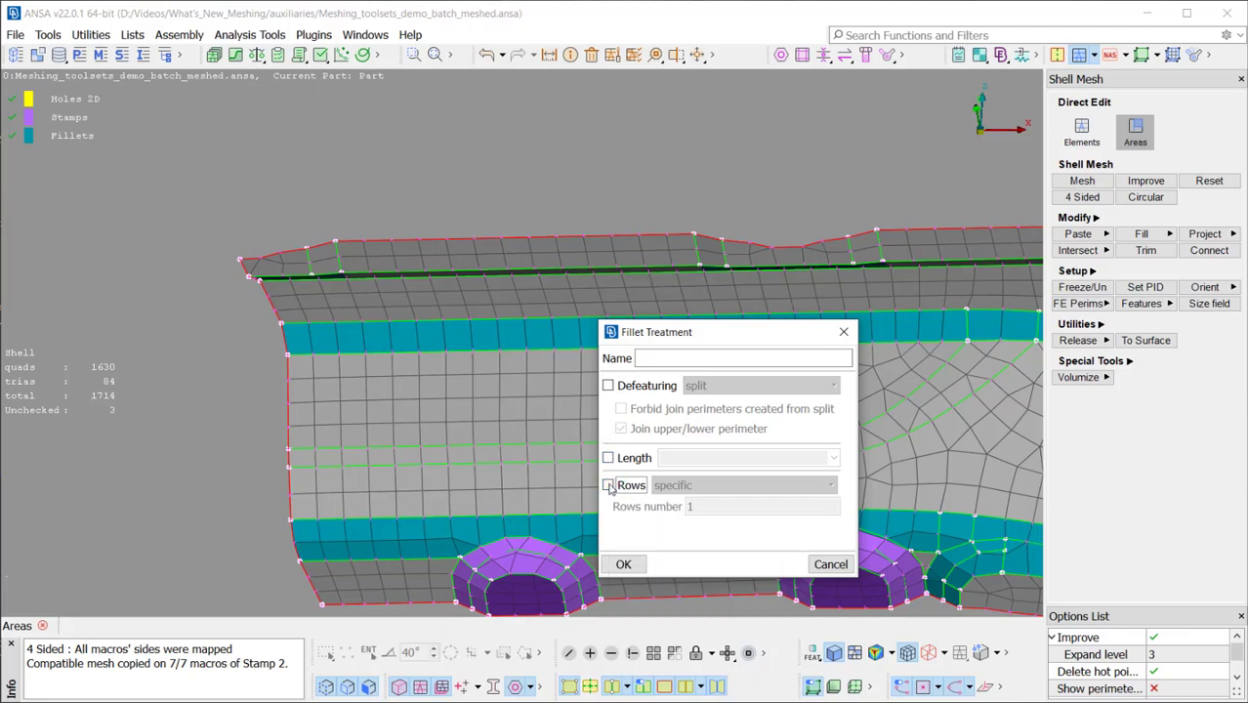
pyautogui.click(607, 485)
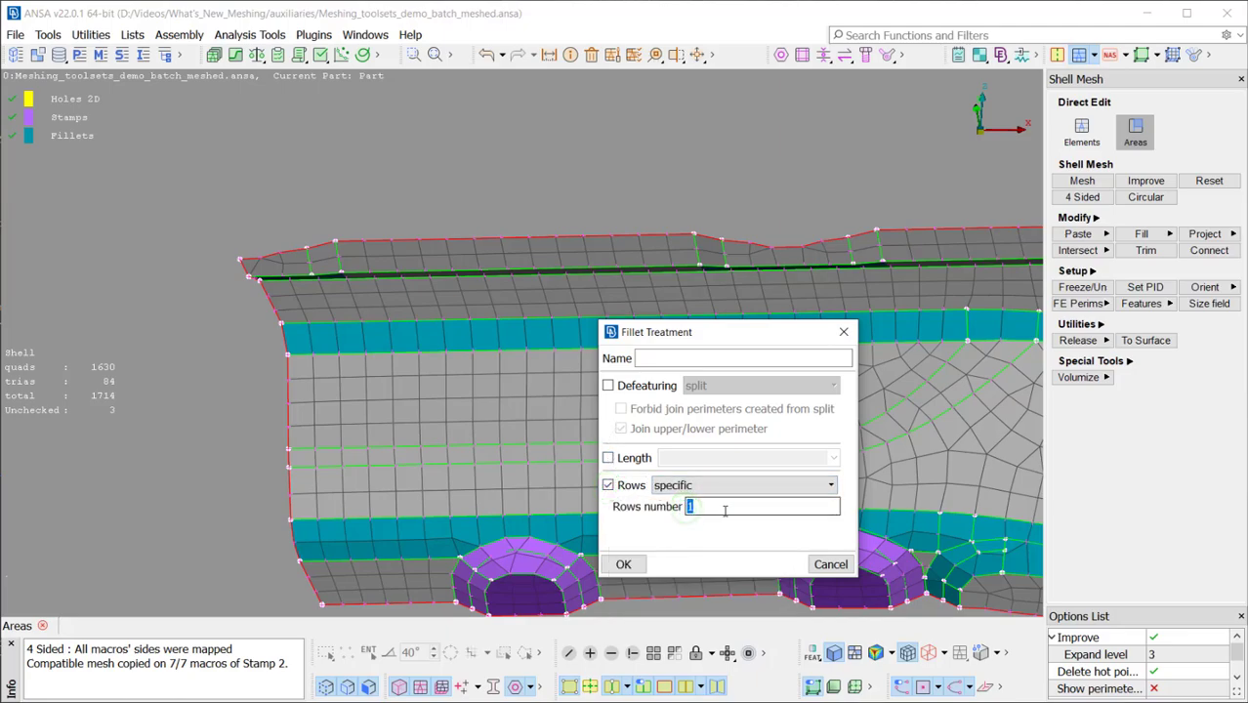
pyautogui.click(625, 565)
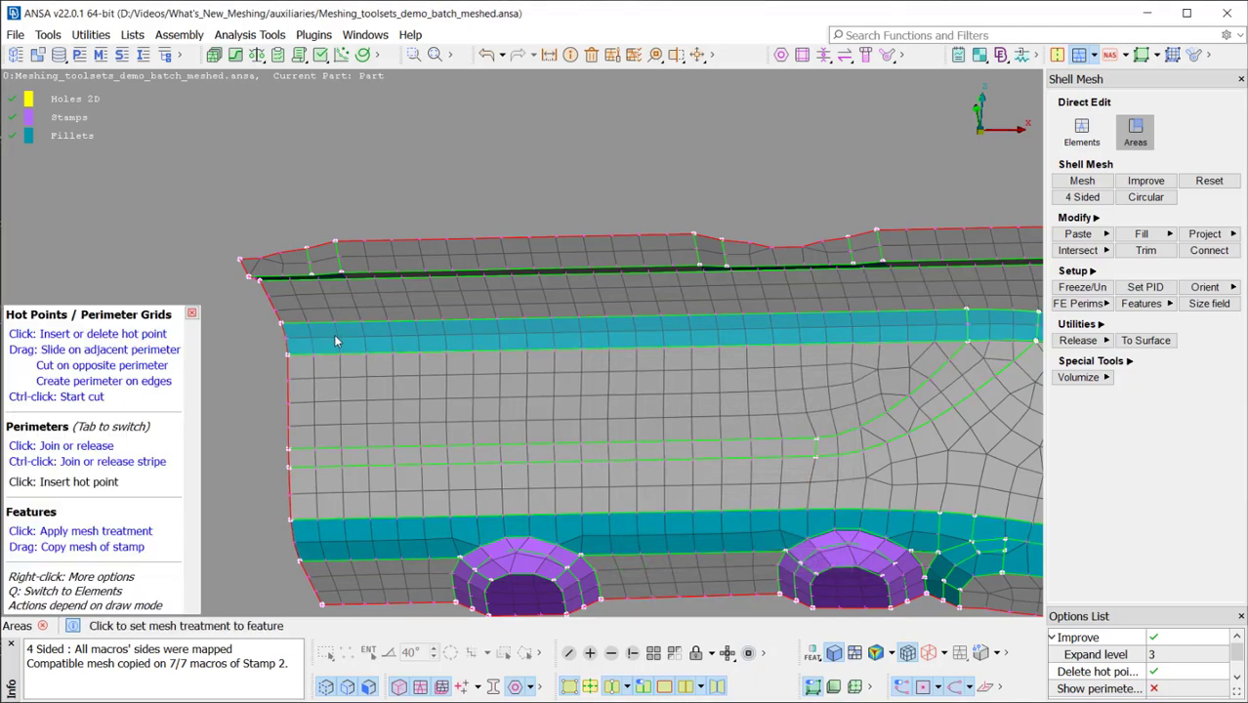
# Give the web hole a Hole 2D Treatment with one zone ring of width 2.
pyautogui.moveTo(690, 391)
pyautogui.keyDown('ctrl'); pyautogui.mouseDown()
pyautogui.moveTo(703, 385)
pyautogui.moveTo(685, 376)
pyautogui.mouseUp(); pyautogui.keyUp('ctrl')
pyautogui.scroll(8, 713, 381)
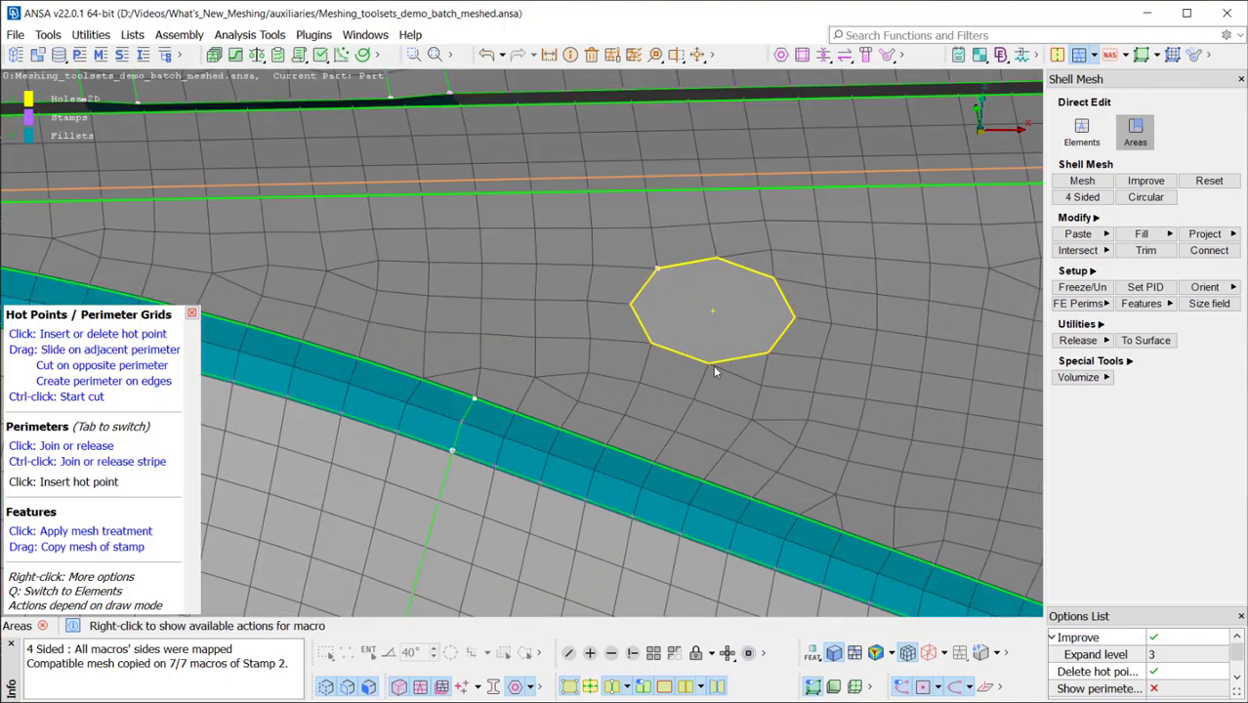
pyautogui.click(735, 365)
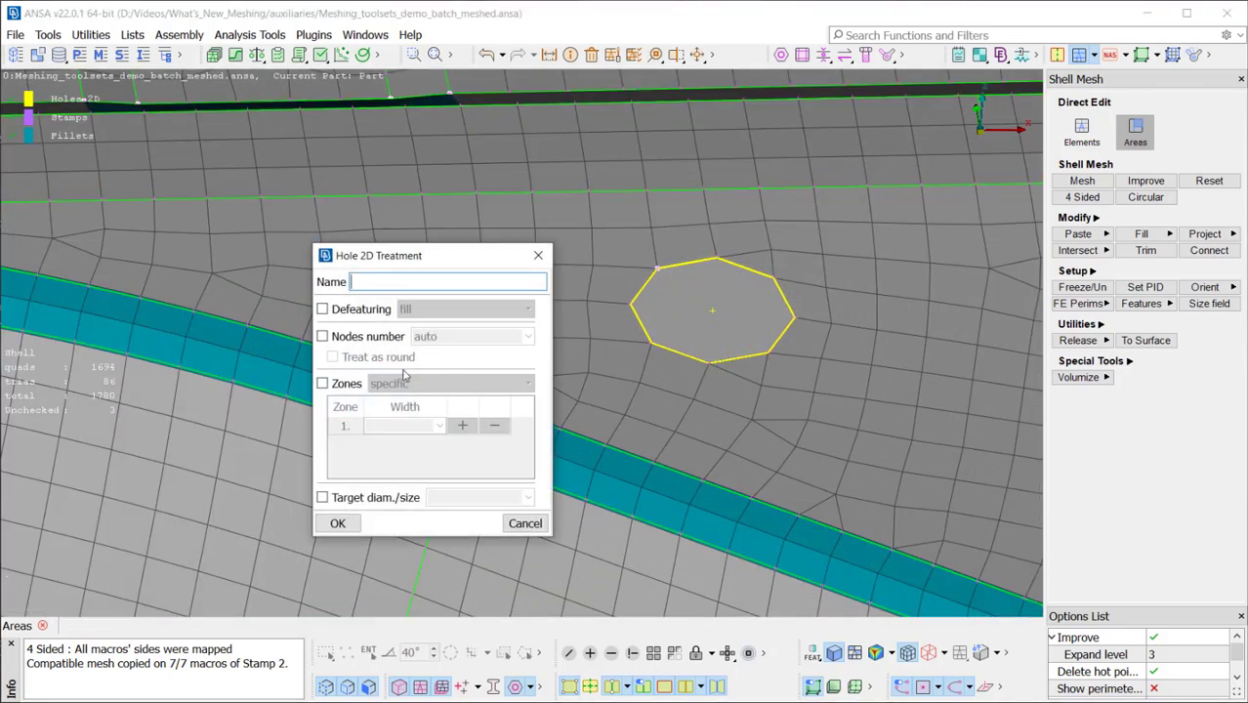
pyautogui.click(322, 384)
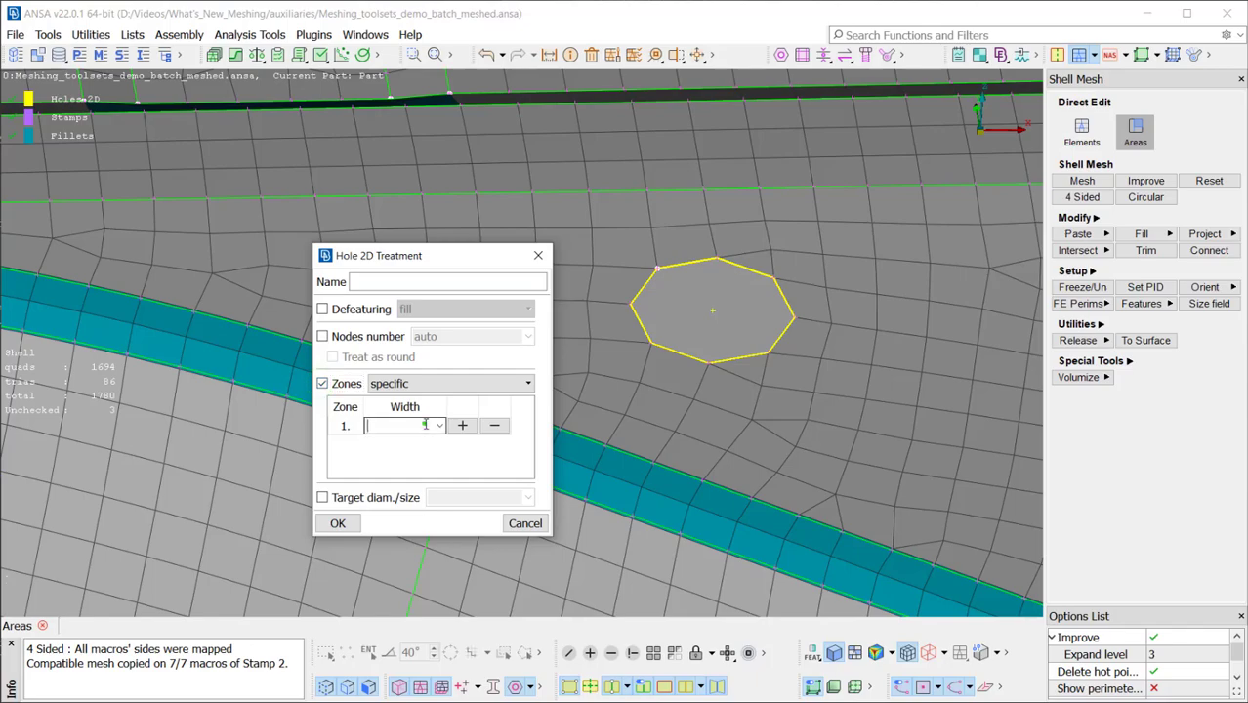
pyautogui.click(337, 524)
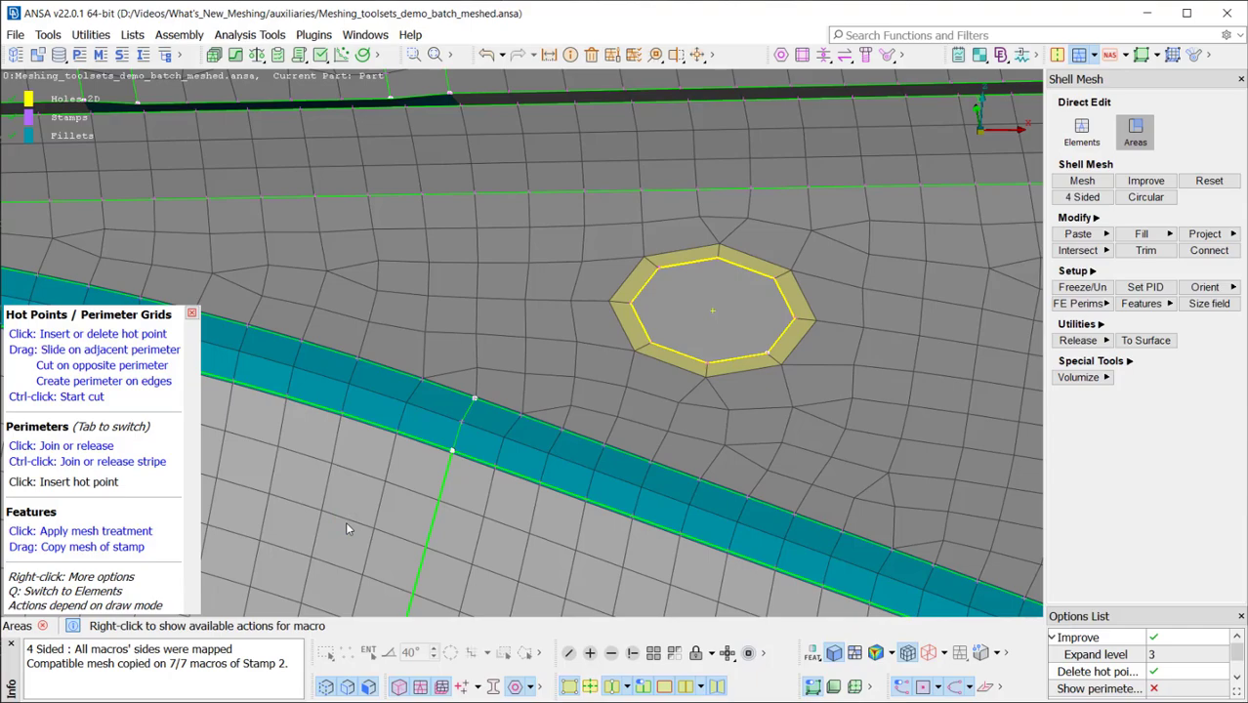
# Fit the whole bracket in view and colour the mesh by PID.
pyautogui.press('F10')
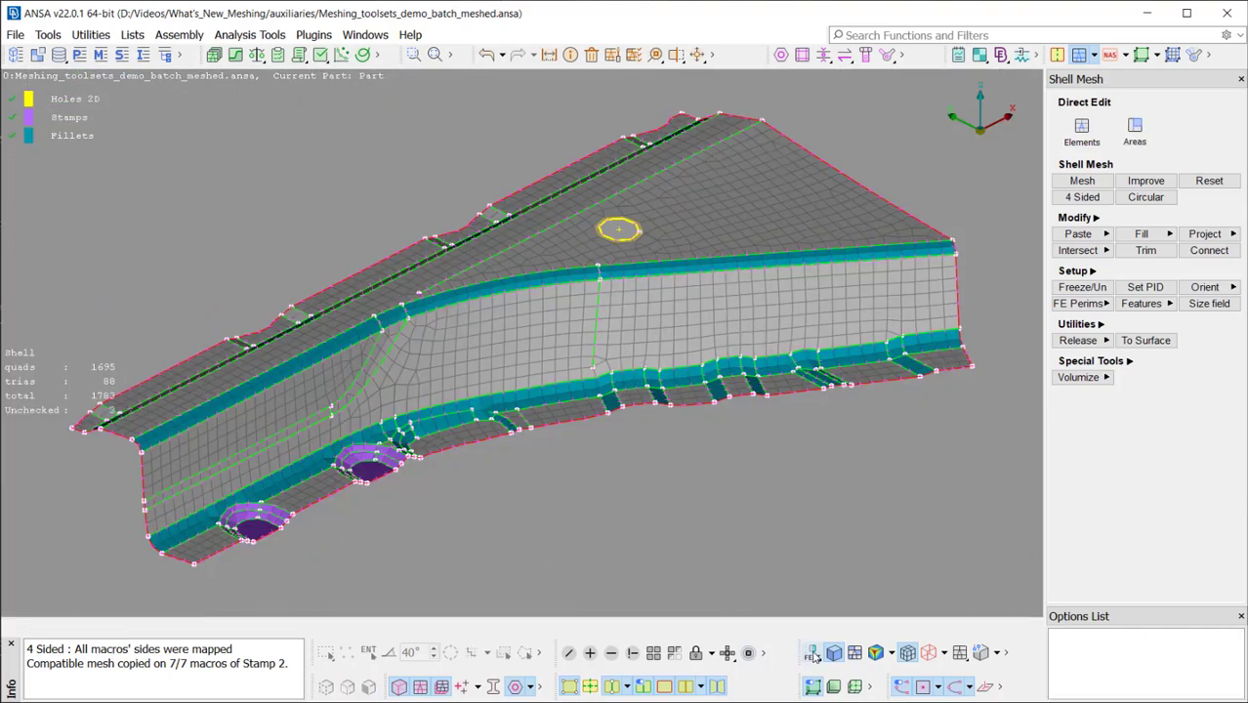
pyautogui.click(818, 660)
pyautogui.click(833, 541)
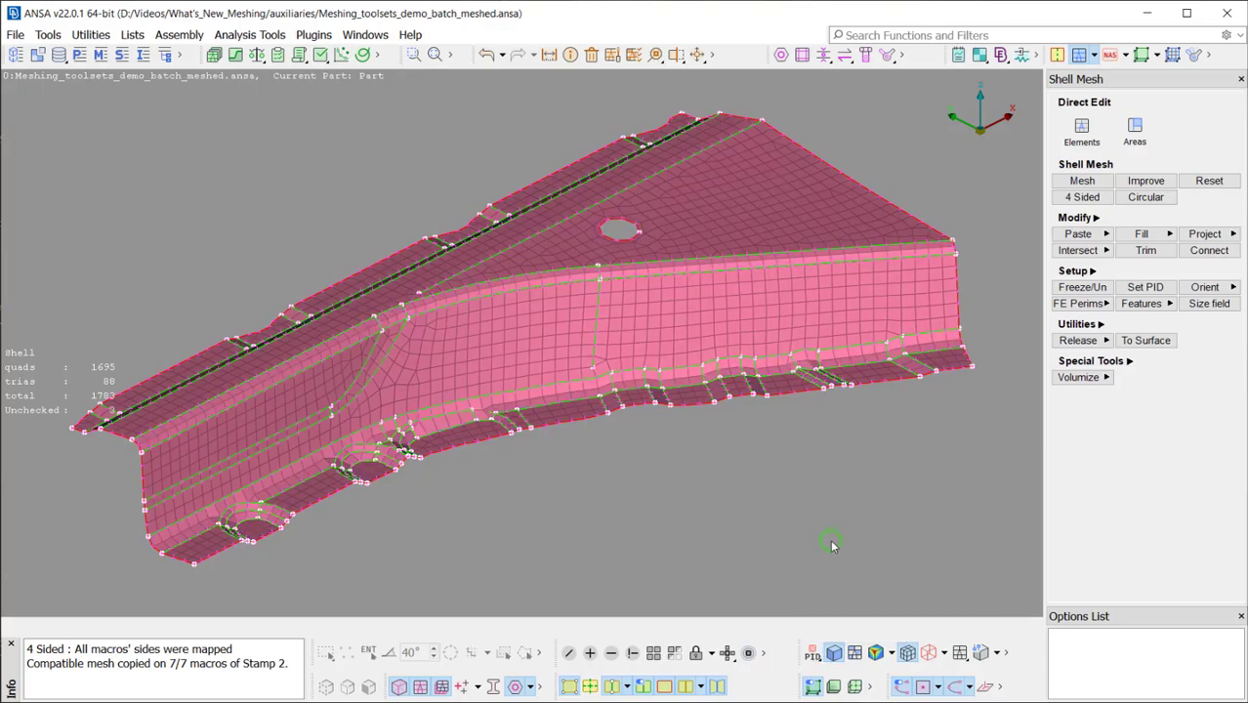